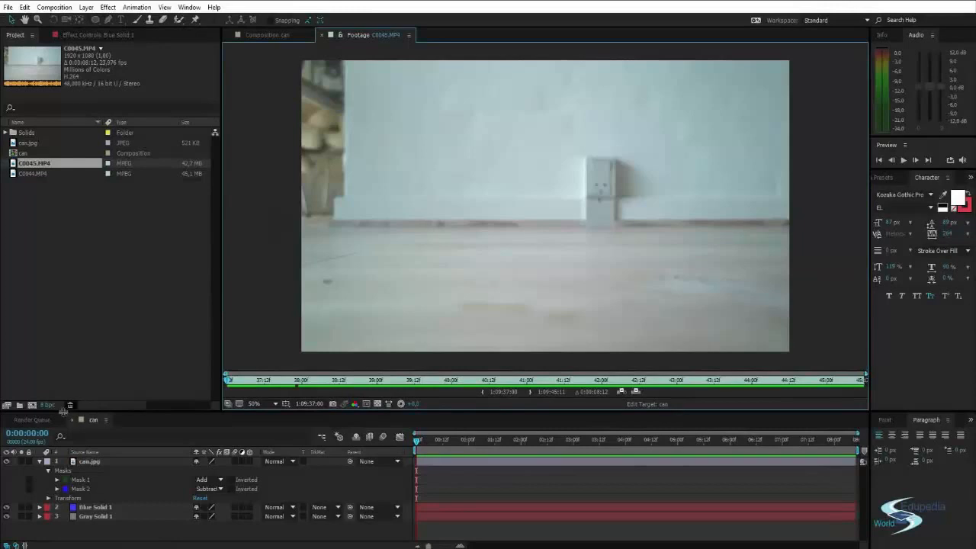
View the can composition, returning to the C0045.MP4 footage.
{"action": "left_click", "coordinate": [89, 422]}
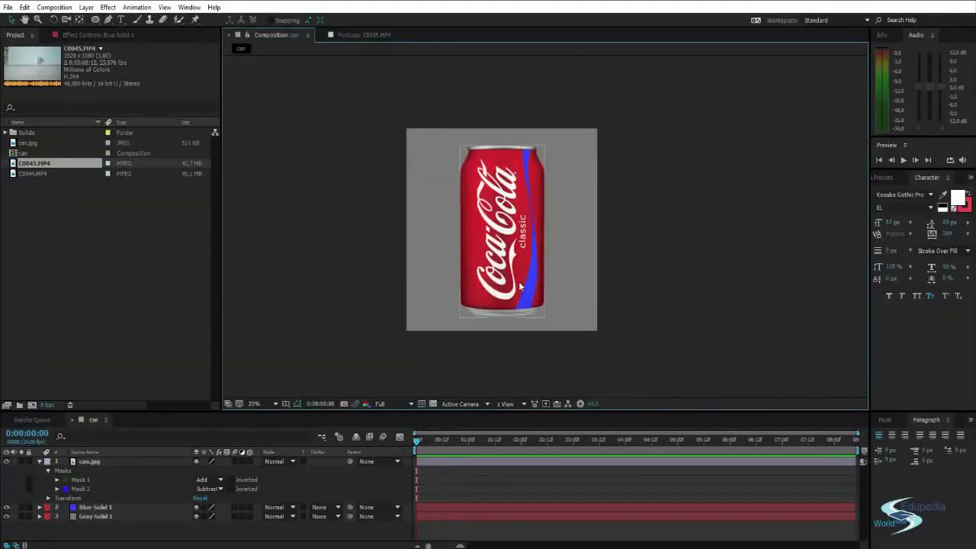
{"action": "left_click", "coordinate": [234, 156]}
{"action": "left_click", "coordinate": [358, 35]}
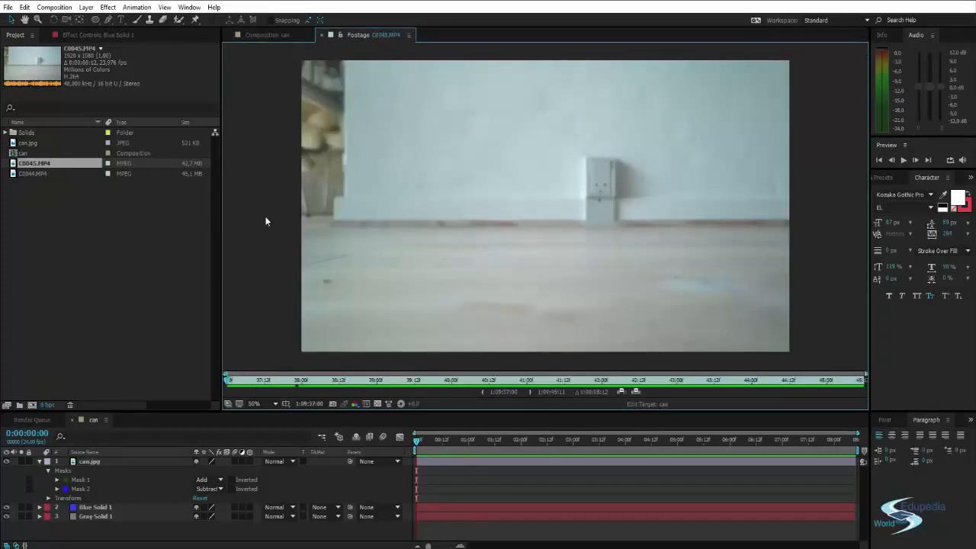
Play and scrub through the C0045.MP4 and C0044.MP4 clips to review the ball's motion in each.
{"action": "key", "text": "space"}
{"action": "left_click_drag", "start_coordinate": [416, 195], "coordinate": [422, 202]}
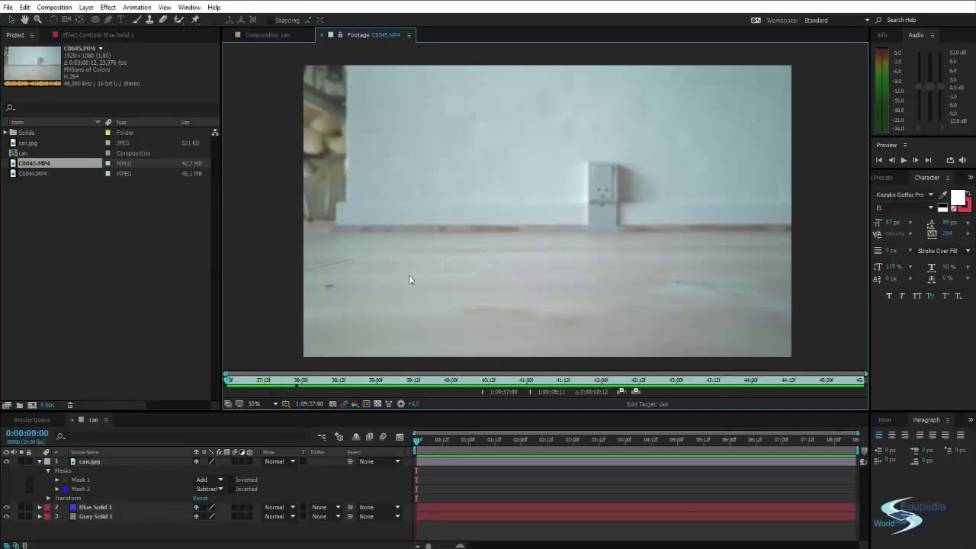
{"action": "key", "text": "space"}
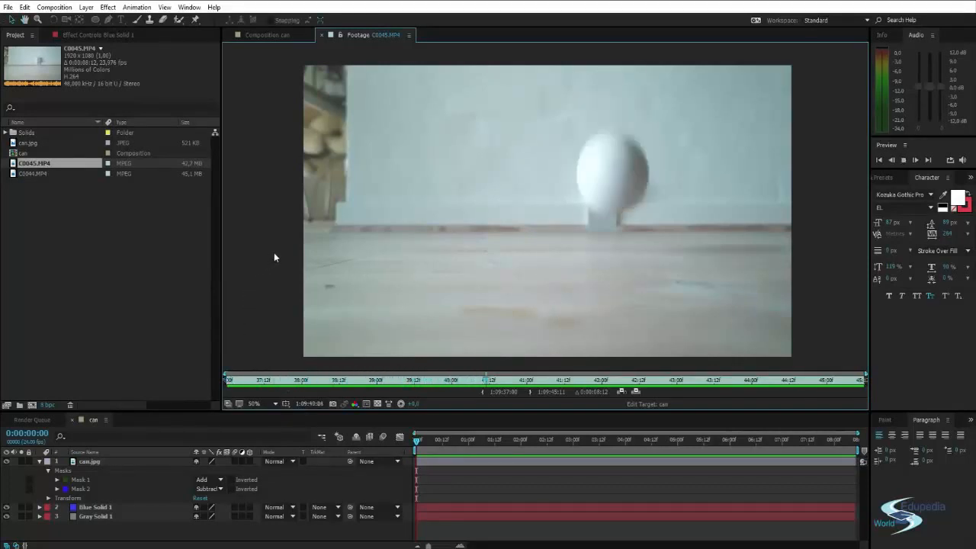
{"action": "left_click_drag", "start_coordinate": [373, 381], "coordinate": [586, 392]}
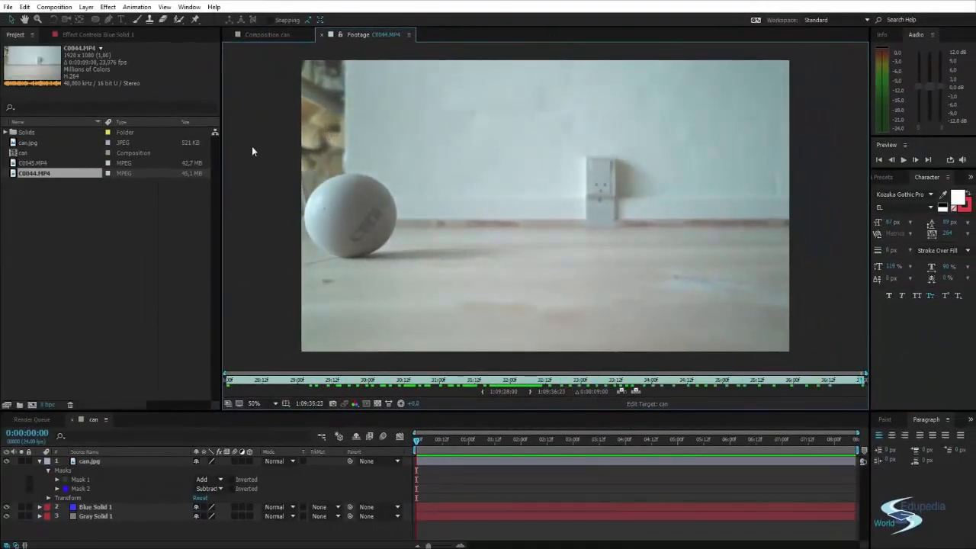
{"action": "left_click_drag", "start_coordinate": [864, 382], "coordinate": [547, 388]}
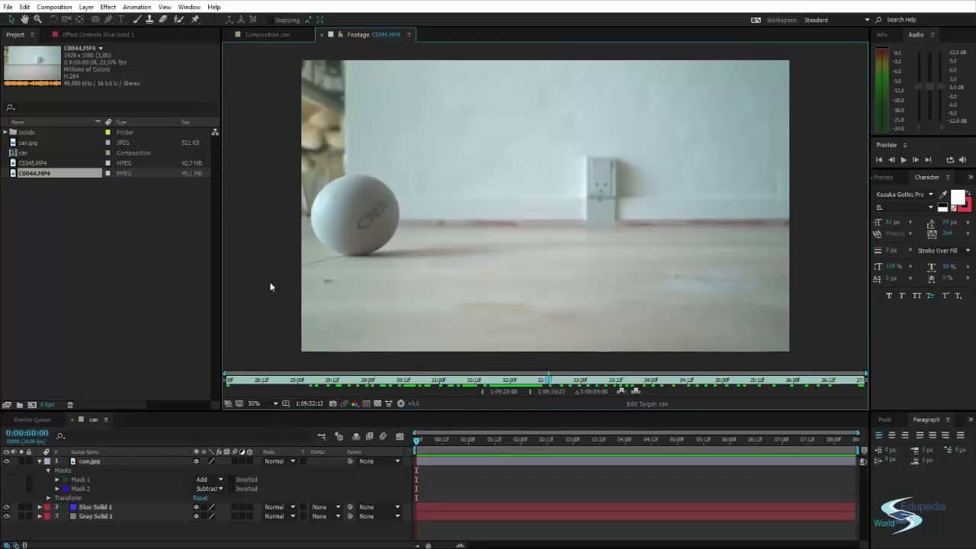
Create a single composition from the C0045.MP4 and C0044.MP4 clips, using the dimensions of C0045.MP4.
{"action": "left_click", "coordinate": [24, 162]}
{"action": "left_click", "coordinate": [26, 174]}
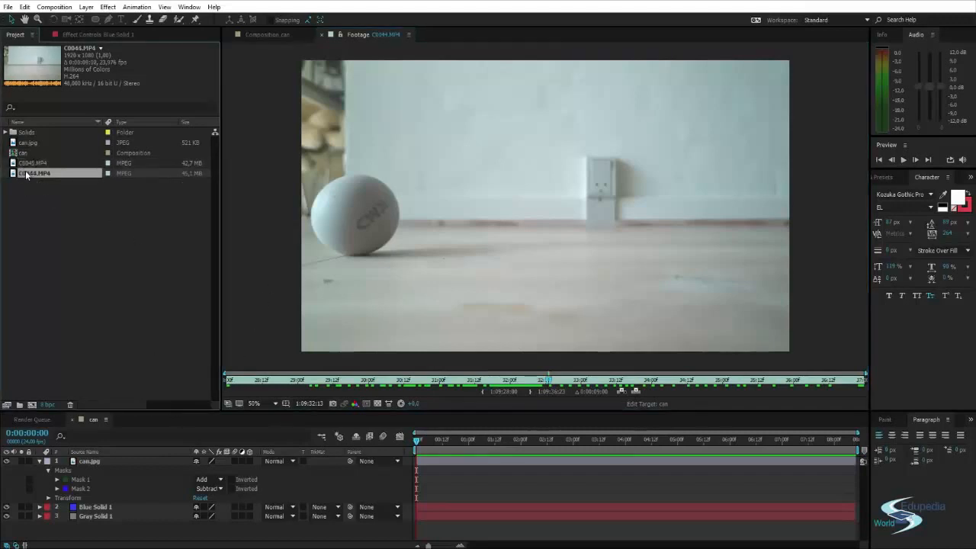
{"action": "left_click", "coordinate": [31, 164], "text": "ctrl"}
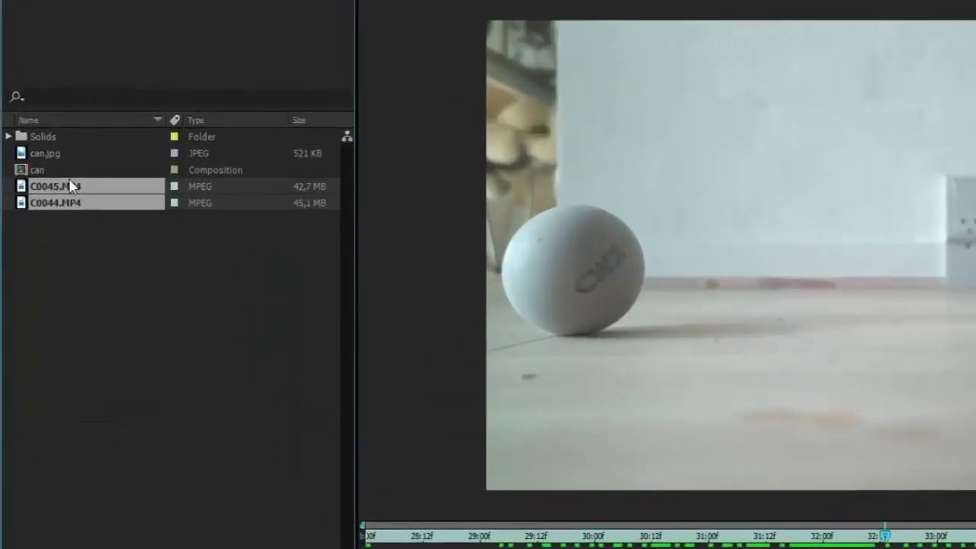
{"action": "left_click", "coordinate": [69, 226]}
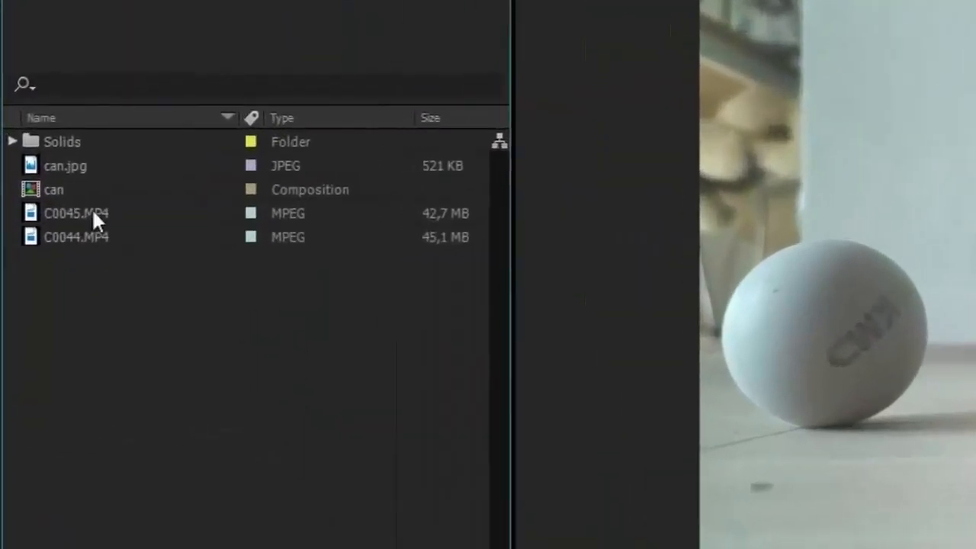
{"action": "left_click", "coordinate": [64, 185]}
{"action": "left_click", "coordinate": [61, 206], "text": "ctrl"}
{"action": "left_click_drag", "start_coordinate": [91, 245], "coordinate": [45, 523]}
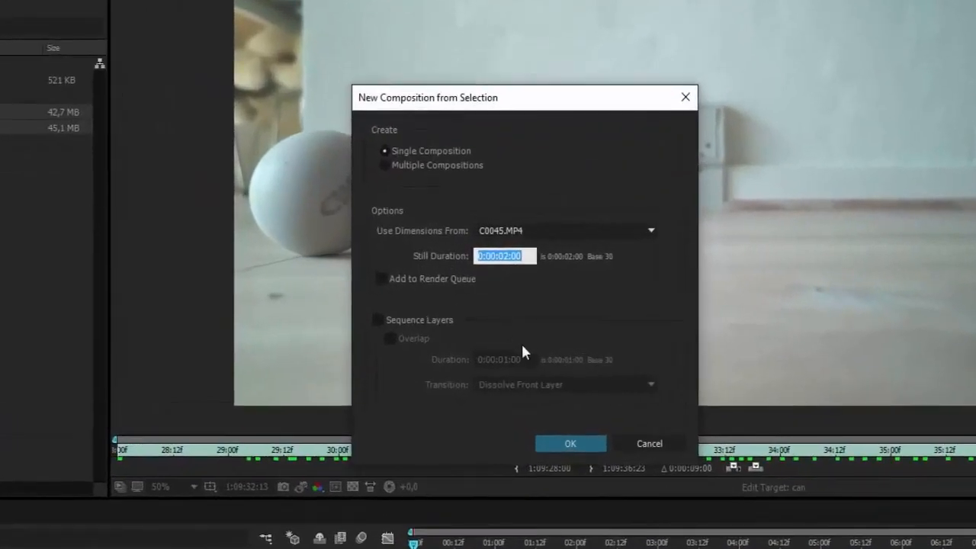
{"action": "left_click", "coordinate": [569, 444]}
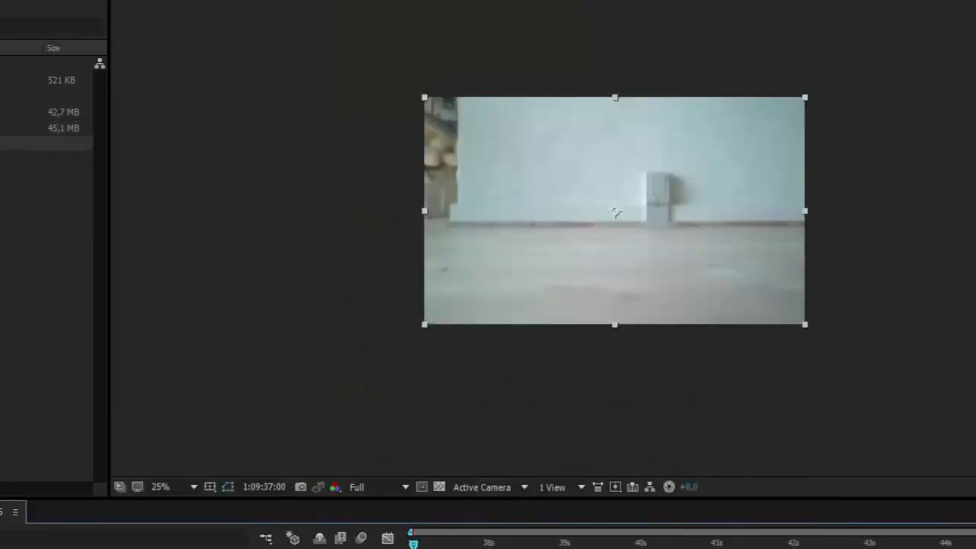
Scrub through the new composition at 50% magnification and return to its first frame.
{"action": "mouse_move", "coordinate": [414, 543]}
{"action": "left_mouse_down"}
{"action": "mouse_move", "coordinate": [966, 543]}
{"action": "mouse_move", "coordinate": [413, 543]}
{"action": "left_mouse_up"}
{"action": "scroll", "coordinate": [598, 237], "scroll_direction": "up", "scroll_amount": 2}
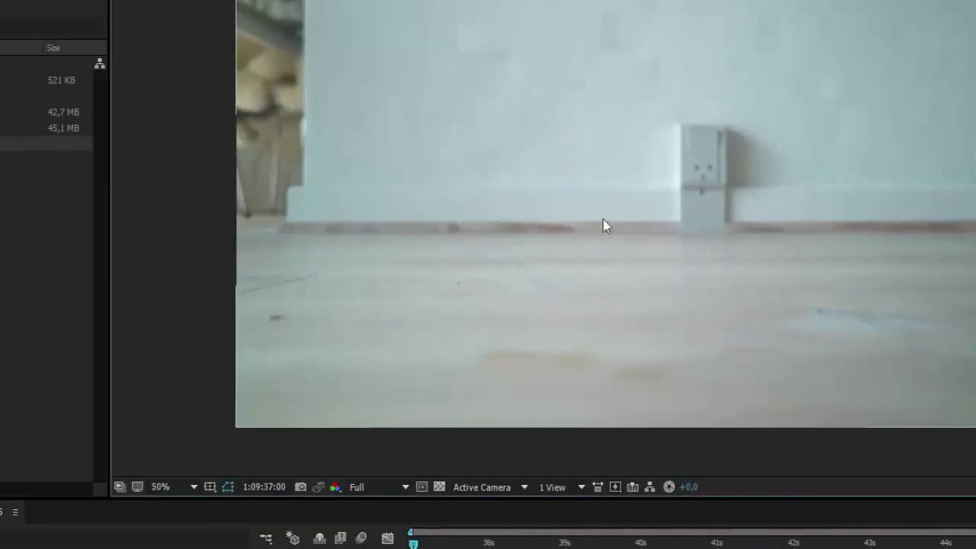
{"action": "left_click_drag", "start_coordinate": [419, 544], "coordinate": [975, 543]}
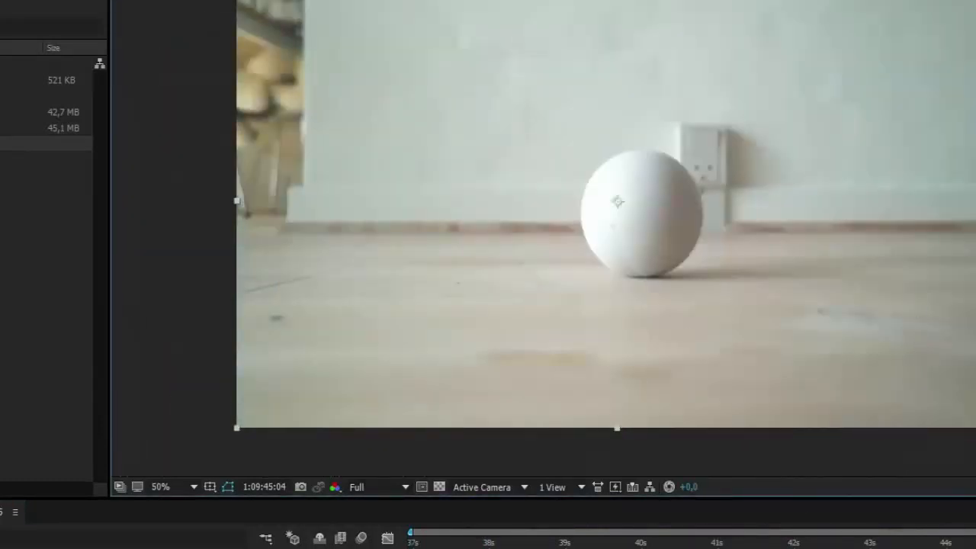
{"action": "left_click_drag", "start_coordinate": [915, 538], "coordinate": [465, 541]}
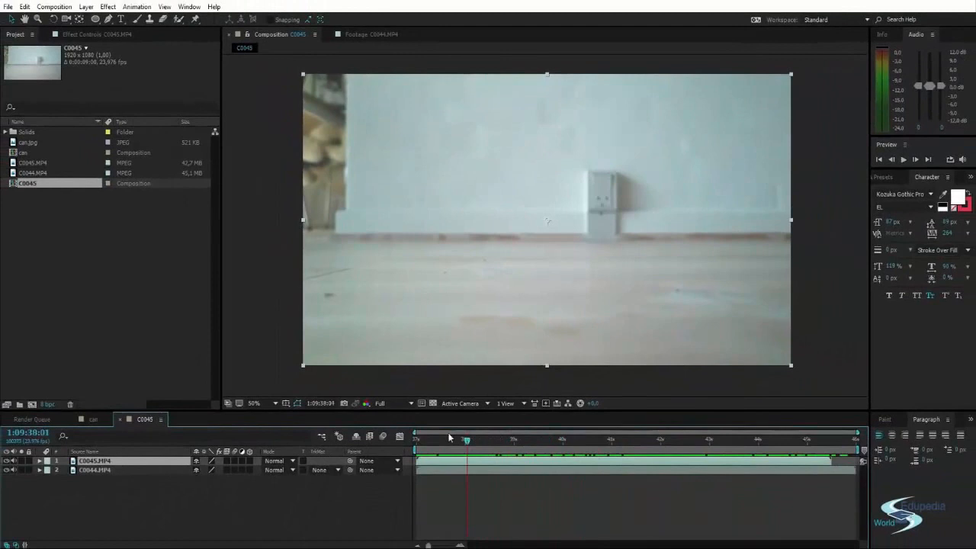
{"action": "left_click_drag", "start_coordinate": [450, 437], "coordinate": [416, 439]}
Toggle the visibility of the C0045.MP4 layer repeatedly to compare the two shots' backgrounds, leaving it visible and deselected.
{"action": "left_click", "coordinate": [6, 460]}
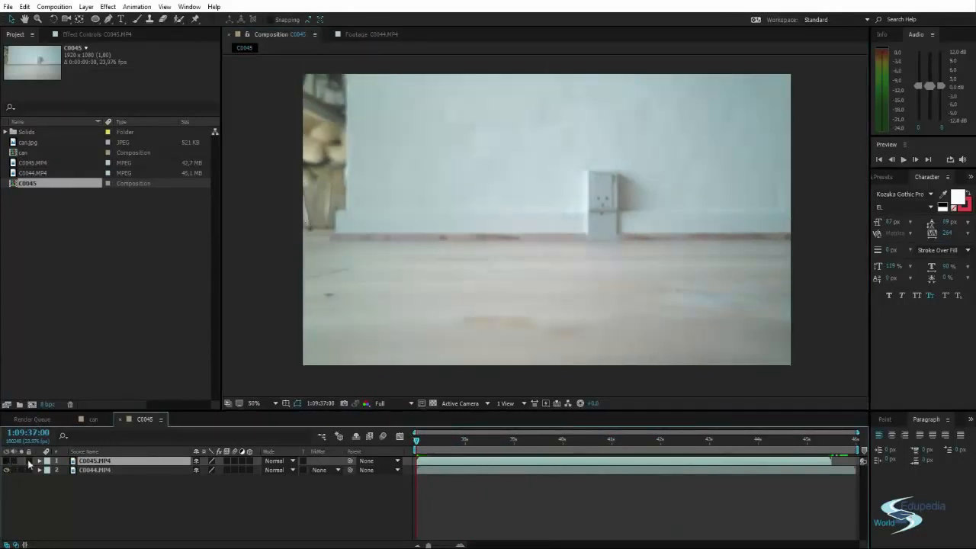
{"action": "mouse_move", "coordinate": [417, 442]}
{"action": "left_mouse_down"}
{"action": "mouse_move", "coordinate": [786, 461]}
{"action": "mouse_move", "coordinate": [403, 436]}
{"action": "left_mouse_up"}
{"action": "left_click", "coordinate": [6, 462]}
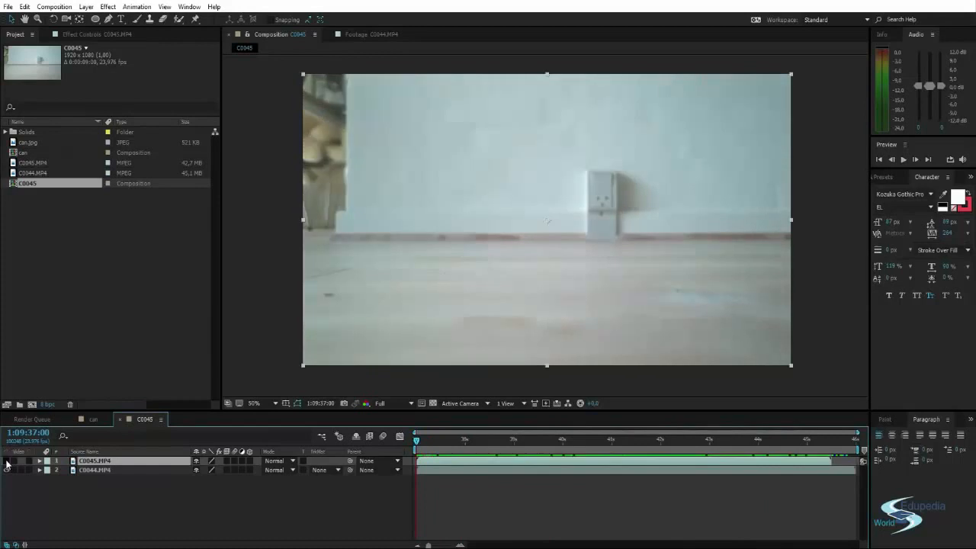
{"action": "left_click", "coordinate": [6, 461]}
{"action": "left_click", "coordinate": [6, 462]}
{"action": "left_click", "coordinate": [6, 461]}
{"action": "left_click", "coordinate": [6, 461]}
{"action": "left_click", "coordinate": [6, 461]}
{"action": "left_click", "coordinate": [6, 461]}
{"action": "left_click", "coordinate": [6, 462]}
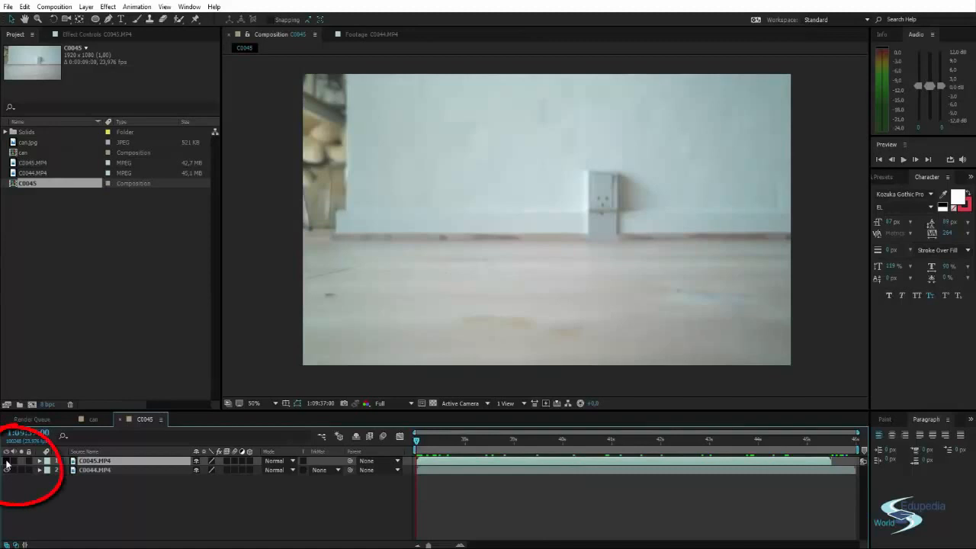
{"action": "left_click", "coordinate": [7, 462]}
{"action": "left_click", "coordinate": [6, 462]}
{"action": "left_click", "coordinate": [7, 462]}
{"action": "left_click", "coordinate": [6, 461]}
{"action": "left_click", "coordinate": [7, 461]}
{"action": "left_click", "coordinate": [6, 461]}
{"action": "left_click", "coordinate": [6, 461]}
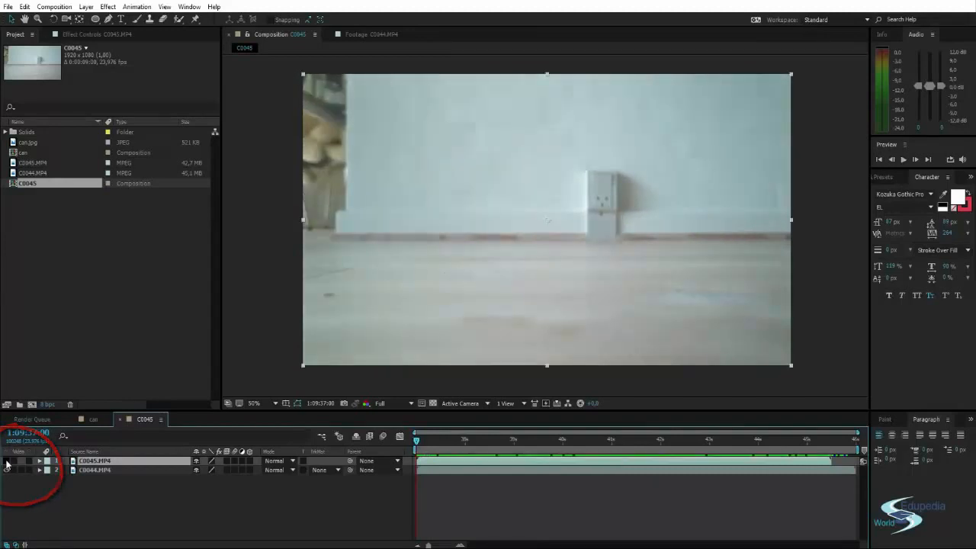
{"action": "left_click", "coordinate": [6, 461]}
{"action": "left_click", "coordinate": [6, 461]}
{"action": "left_click", "coordinate": [6, 461]}
{"action": "left_click", "coordinate": [6, 461]}
{"action": "left_click", "coordinate": [6, 461]}
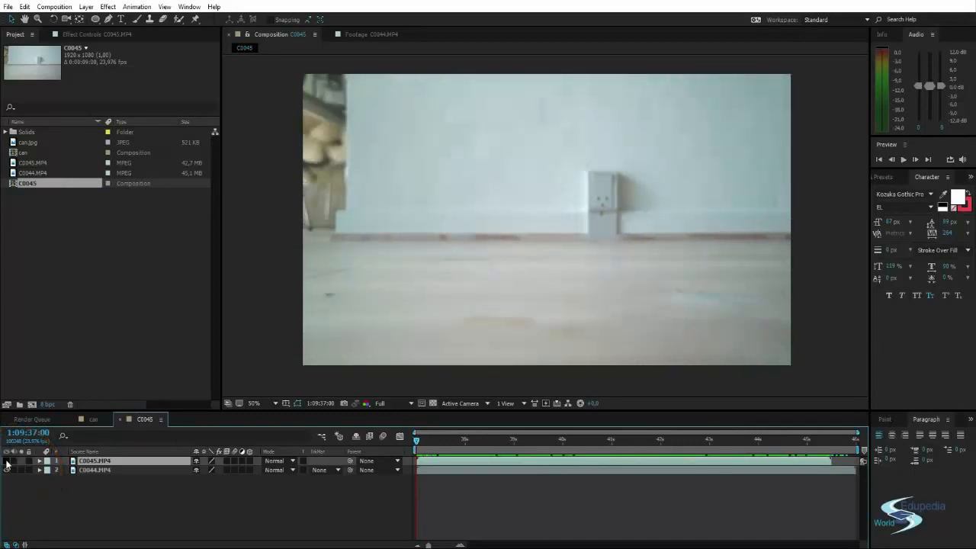
{"action": "left_click", "coordinate": [7, 461]}
{"action": "left_click", "coordinate": [6, 462]}
{"action": "left_click", "coordinate": [6, 461]}
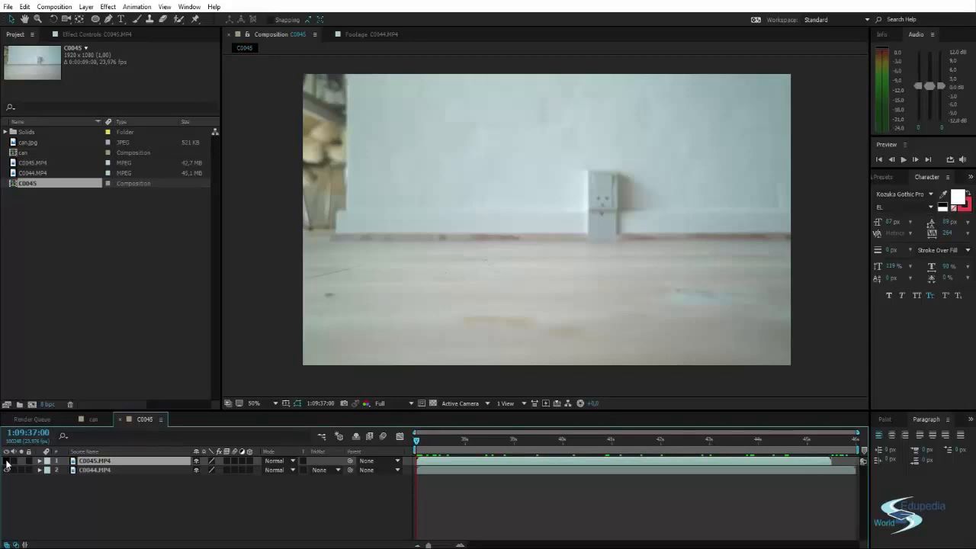
{"action": "left_click", "coordinate": [7, 461]}
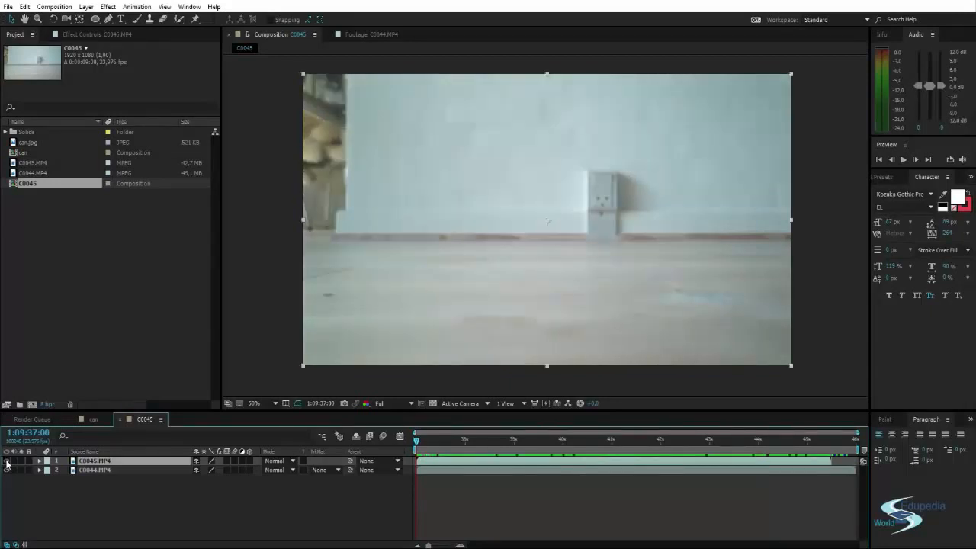
{"action": "left_click", "coordinate": [7, 461]}
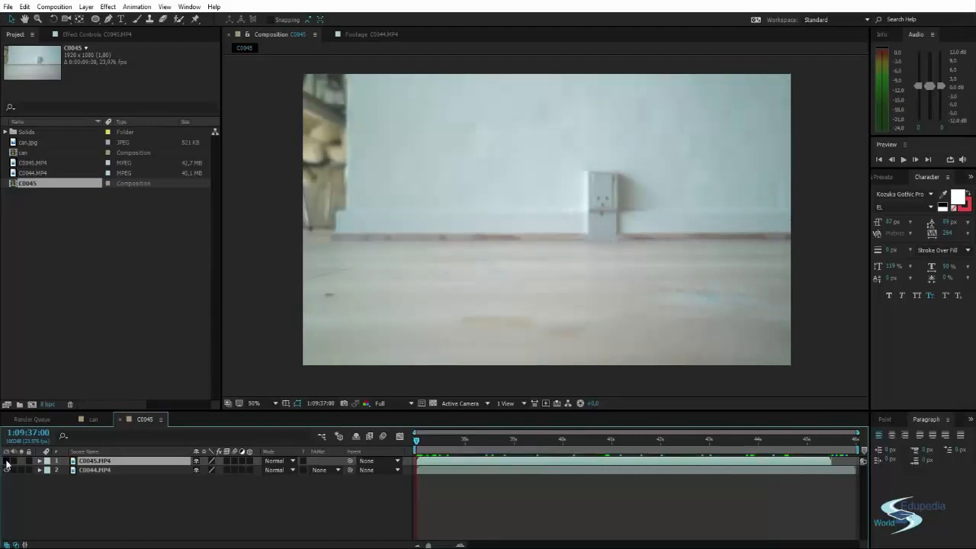
{"action": "left_click", "coordinate": [7, 461]}
{"action": "left_click", "coordinate": [7, 462]}
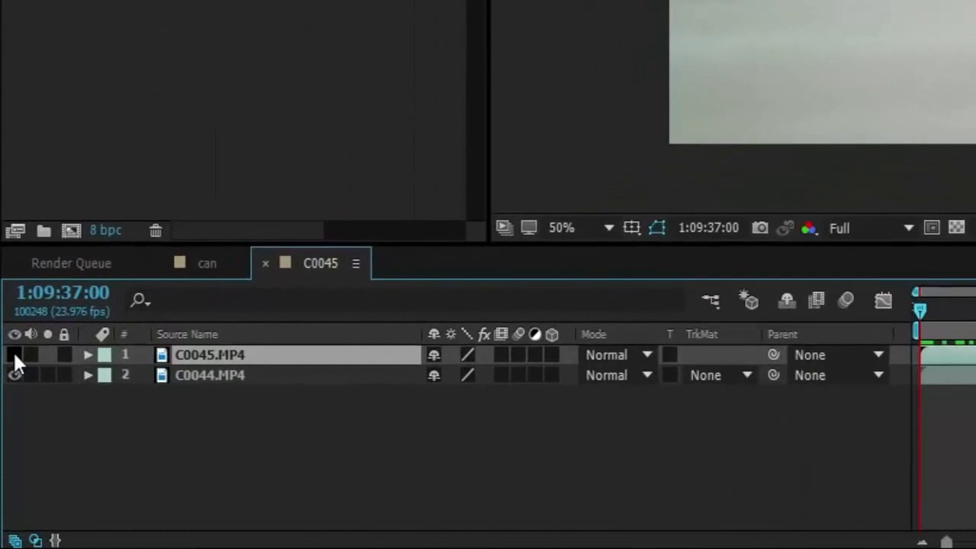
{"action": "left_click", "coordinate": [14, 354]}
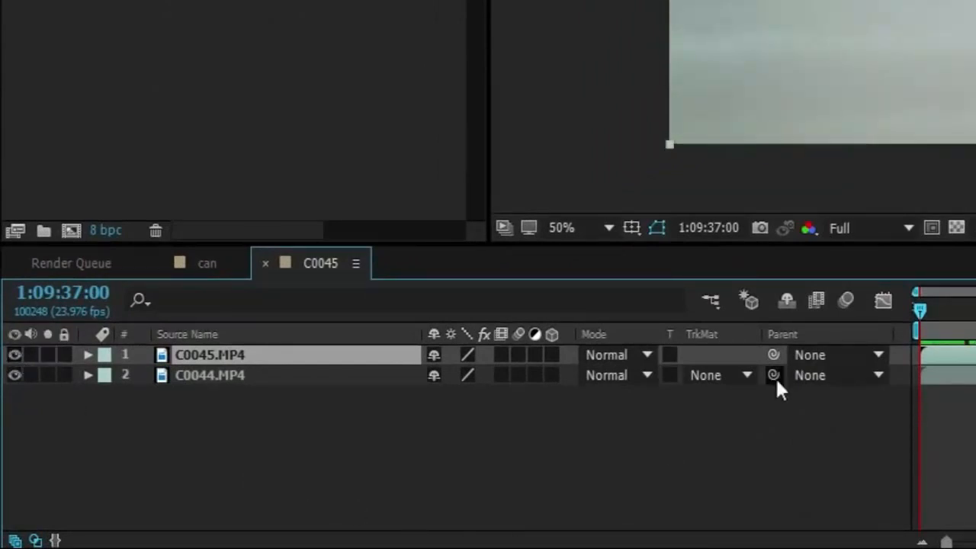
{"action": "left_click", "coordinate": [748, 449]}
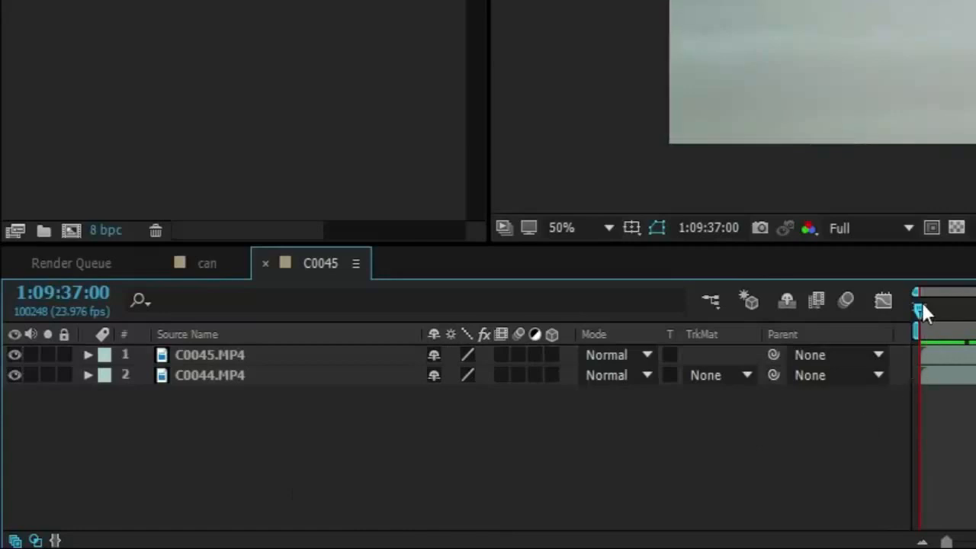
Scrub through the composition and set the current time to 1:09:42:03, with the ball resting on the floor.
{"action": "left_click_drag", "start_coordinate": [921, 300], "coordinate": [975, 279]}
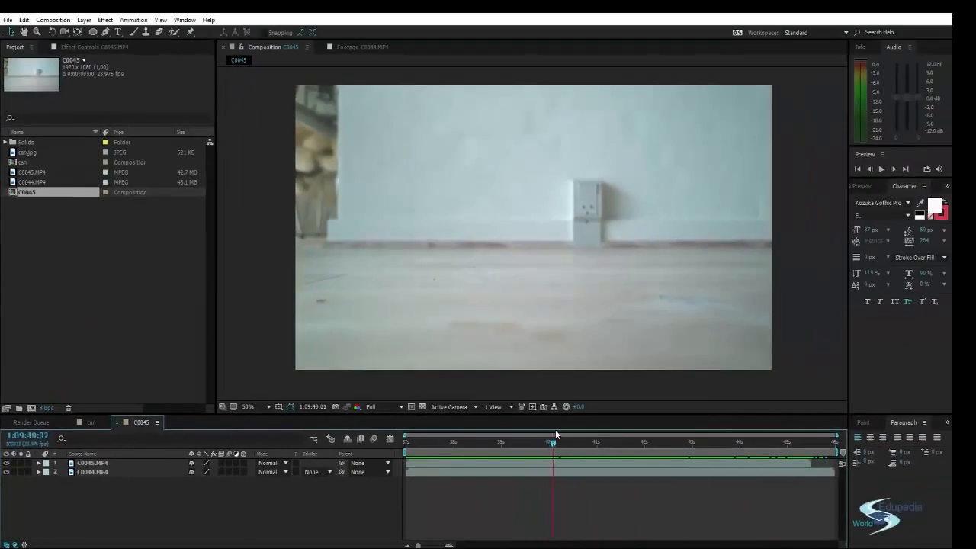
{"action": "left_click_drag", "start_coordinate": [555, 434], "coordinate": [476, 444]}
{"action": "left_click_drag", "start_coordinate": [406, 441], "coordinate": [651, 444]}
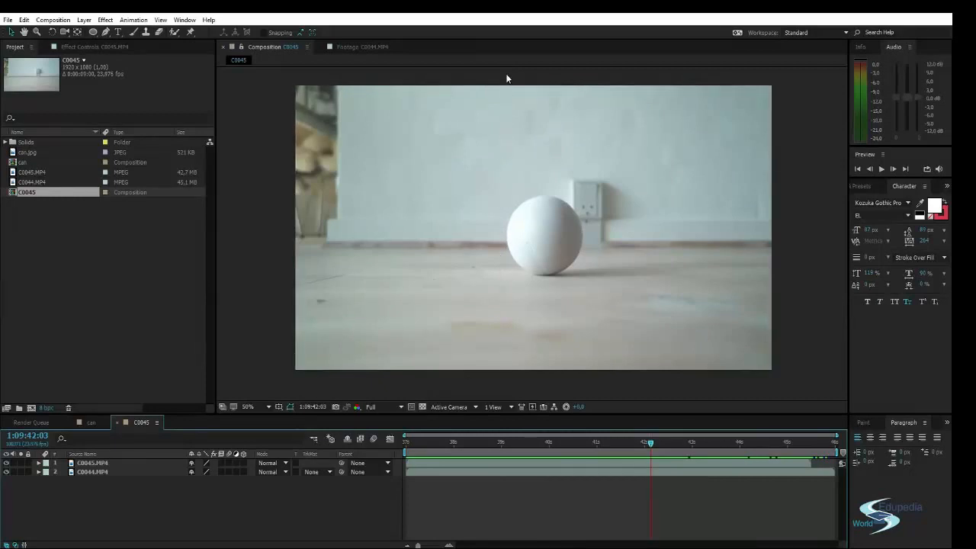
Draw a rectangular mask on the C0045.MP4 layer, covering the frame from just left of the centre ball to beyond its right edge.
{"action": "left_click", "coordinate": [536, 234]}
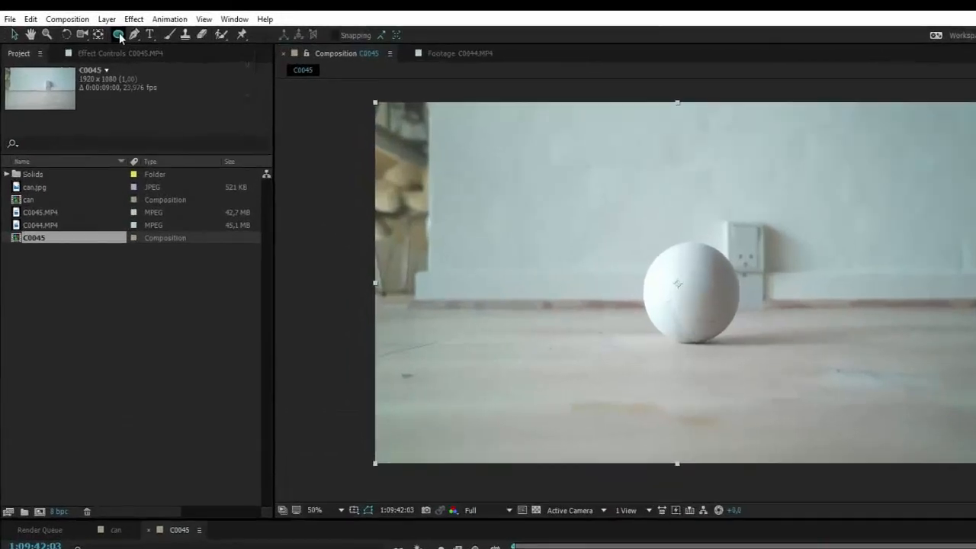
{"action": "left_click", "coordinate": [94, 31]}
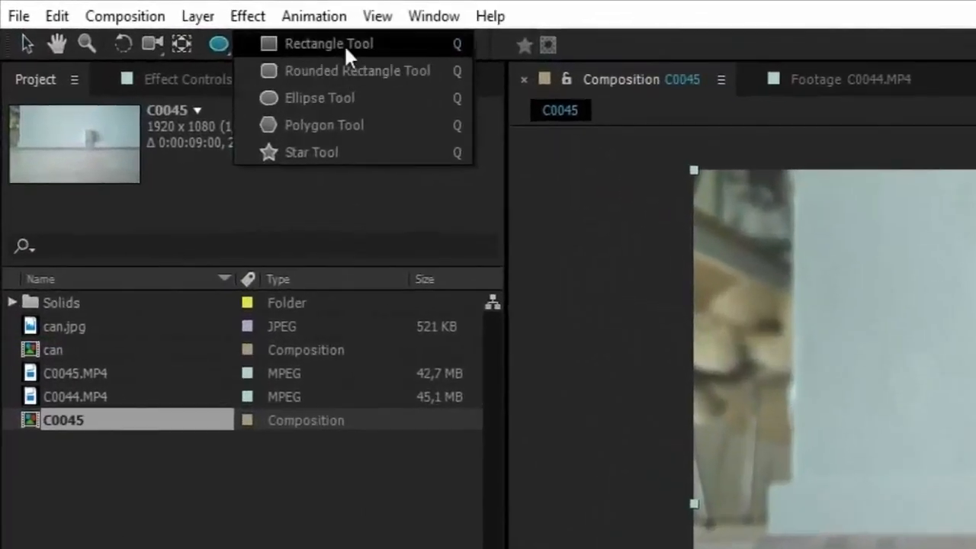
{"action": "left_click", "coordinate": [344, 44]}
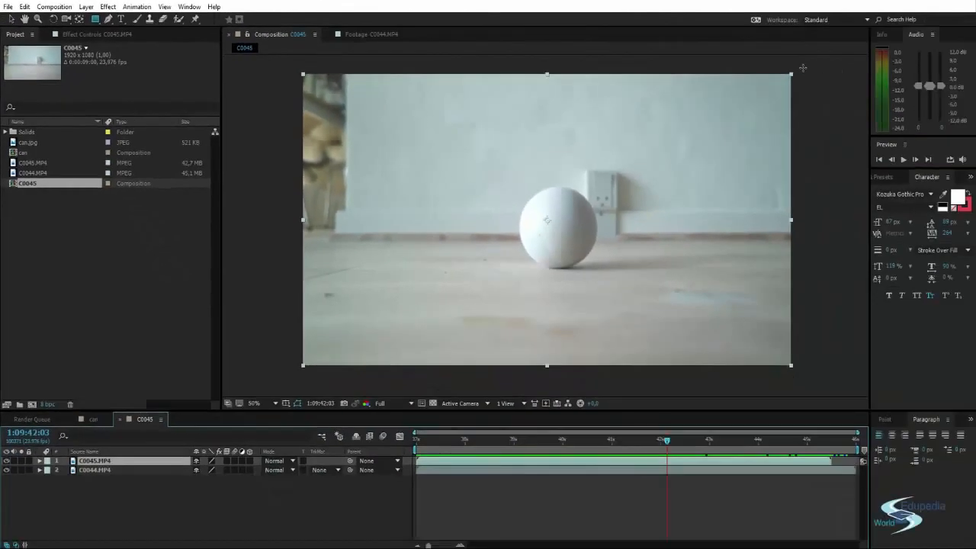
{"action": "left_click_drag", "start_coordinate": [803, 68], "coordinate": [510, 390]}
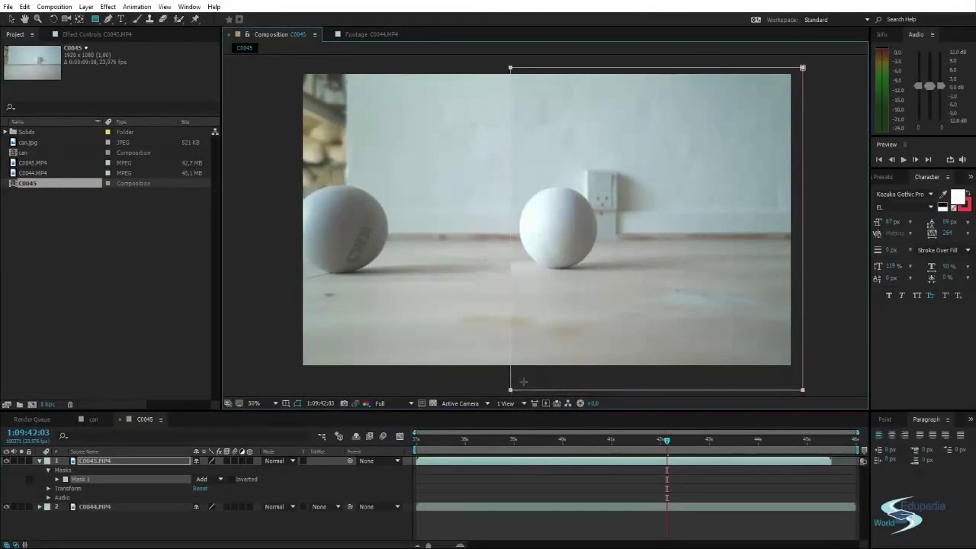
{"action": "key", "text": "v"}
{"action": "left_click", "coordinate": [483, 381]}
{"action": "left_click", "coordinate": [242, 525]}
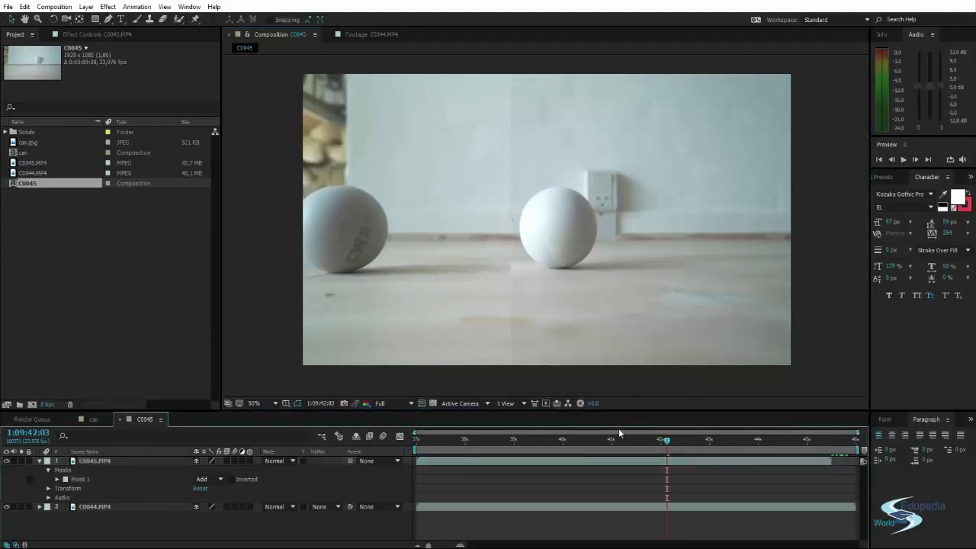
Scrub and preview the composition to check how the masked clip combines with C0044.MP4.
{"action": "left_click_drag", "start_coordinate": [668, 442], "coordinate": [504, 436]}
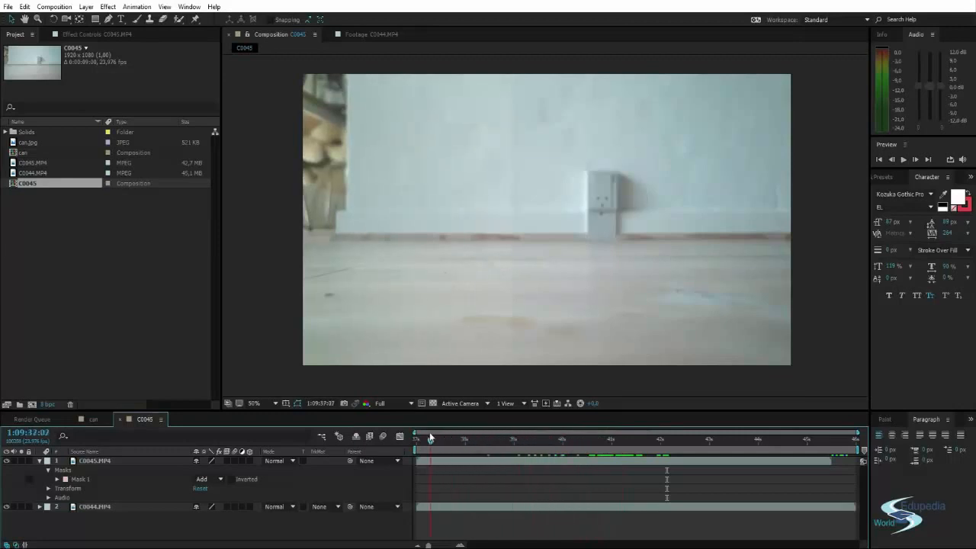
{"action": "left_click_drag", "start_coordinate": [431, 438], "coordinate": [424, 437]}
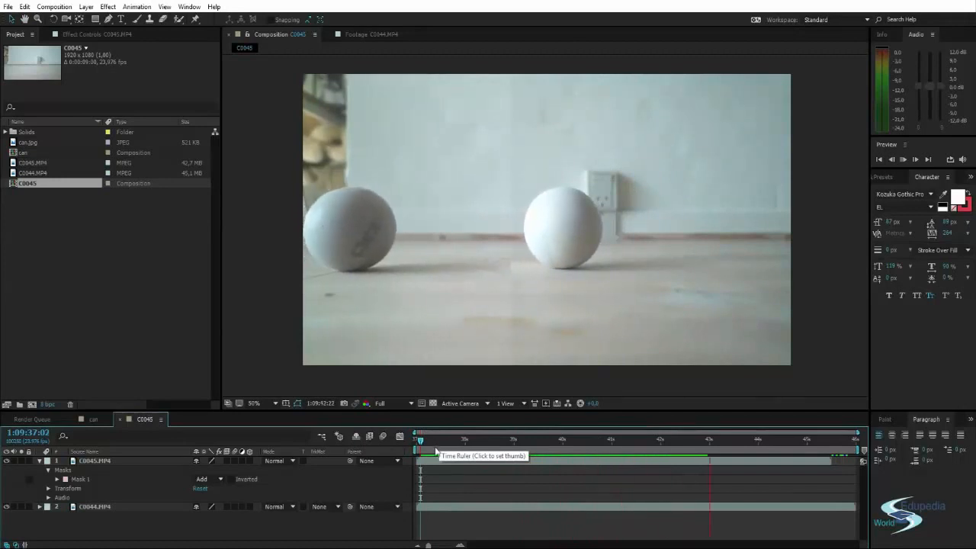
{"action": "left_click_drag", "start_coordinate": [703, 440], "coordinate": [578, 440]}
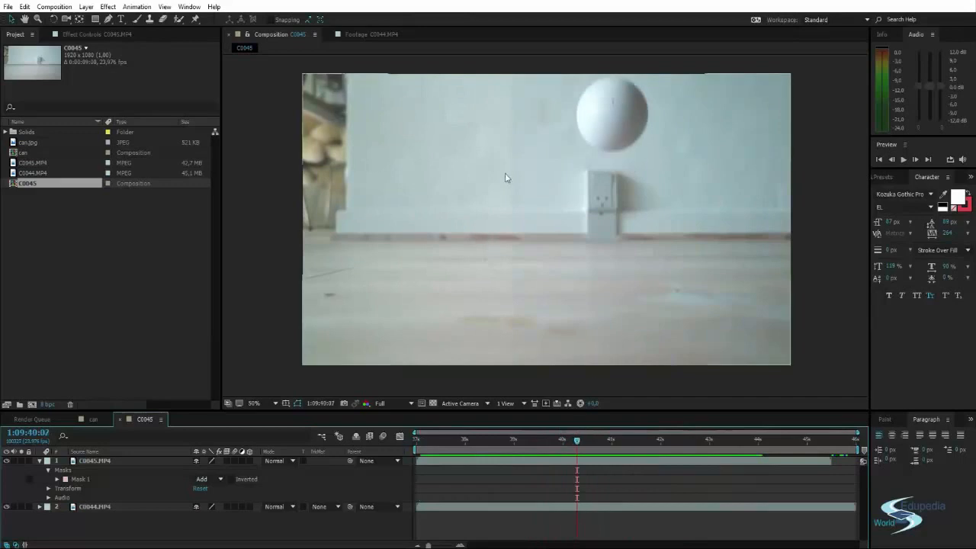
Set the current time to 1:09:40:11 and examine the mask's vertical seam across the wall, floor and ball shadow.
{"action": "scroll", "coordinate": [495, 181], "scroll_direction": "up", "scroll_amount": 6}
{"action": "scroll", "coordinate": [440, 209], "scroll_direction": "down", "scroll_amount": 6}
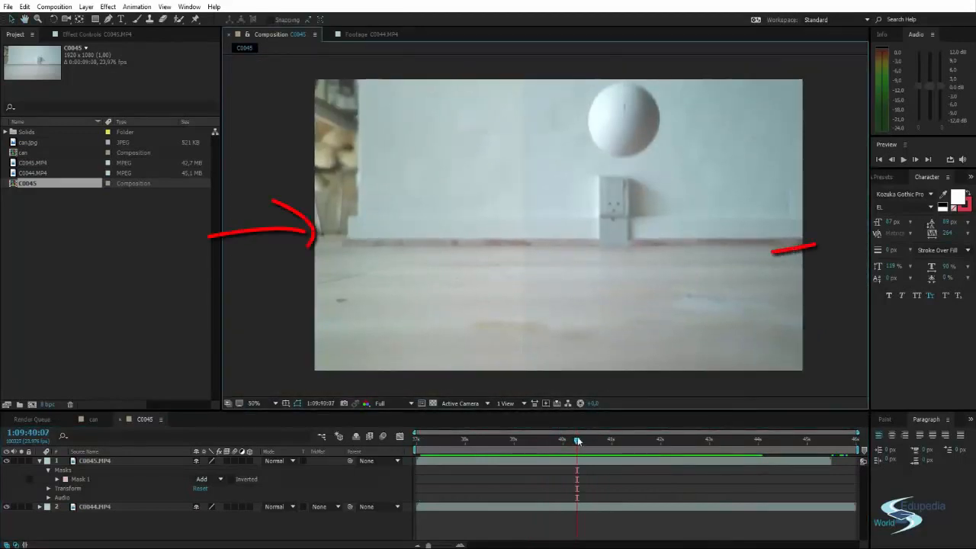
{"action": "mouse_move", "coordinate": [577, 440]}
{"action": "left_mouse_down"}
{"action": "mouse_move", "coordinate": [769, 456]}
{"action": "mouse_move", "coordinate": [566, 431]}
{"action": "mouse_move", "coordinate": [582, 426]}
{"action": "left_mouse_up"}
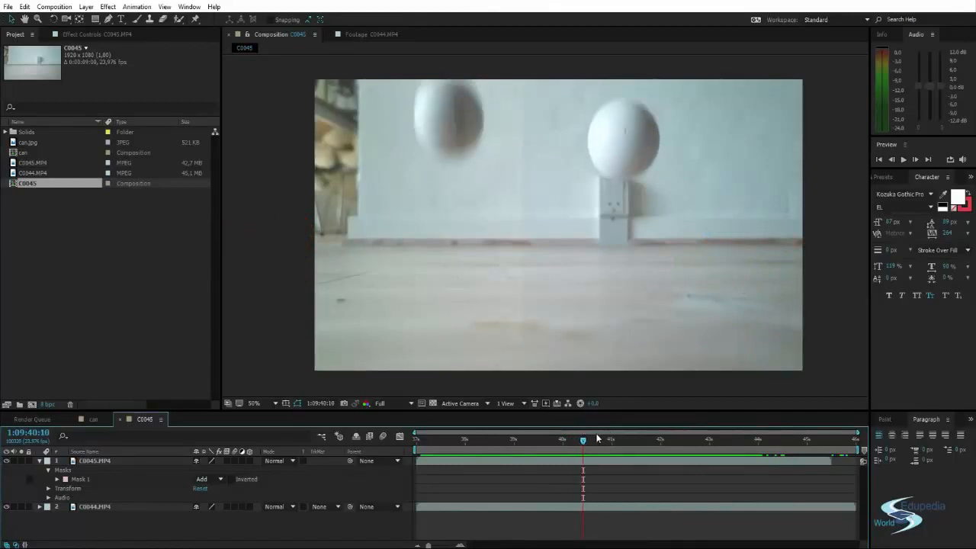
{"action": "key", "text": "Page_Down"}
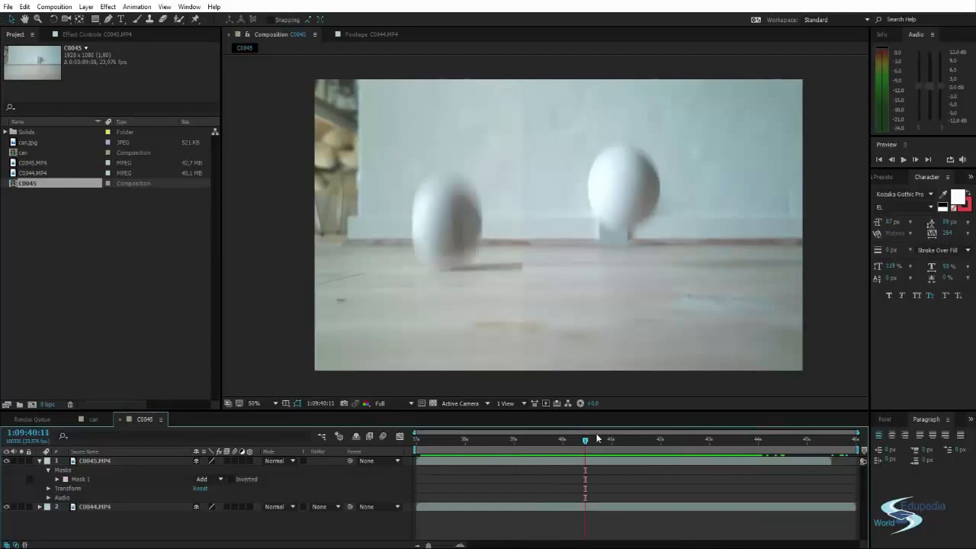
{"action": "scroll", "coordinate": [502, 269], "scroll_direction": "up", "scroll_amount": 2}
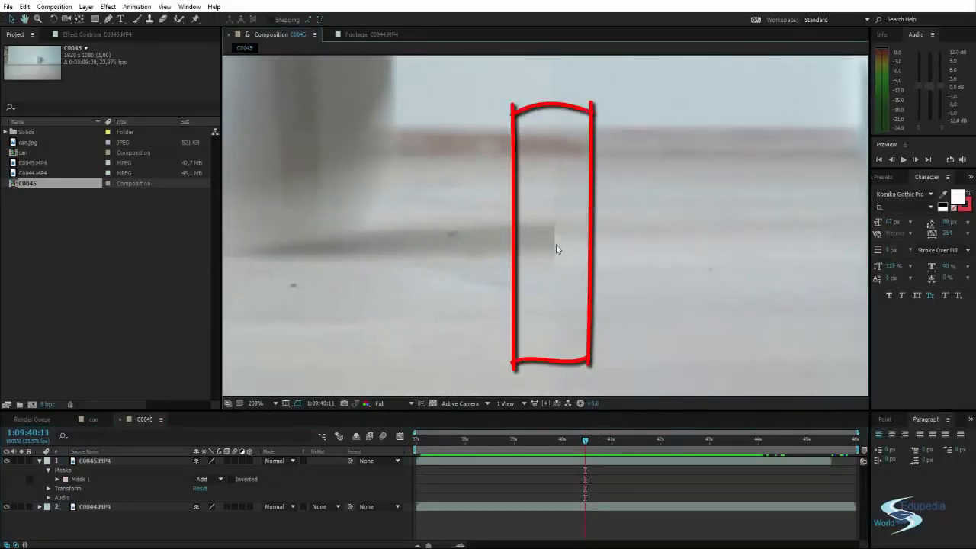
{"action": "scroll", "coordinate": [555, 244], "scroll_direction": "down", "scroll_amount": 4}
{"action": "mouse_move", "coordinate": [559, 268]}
{"action": "left_mouse_down"}
{"action": "mouse_move", "coordinate": [584, 252]}
{"action": "mouse_move", "coordinate": [566, 262]}
{"action": "mouse_move", "coordinate": [569, 248]}
{"action": "left_mouse_up"}
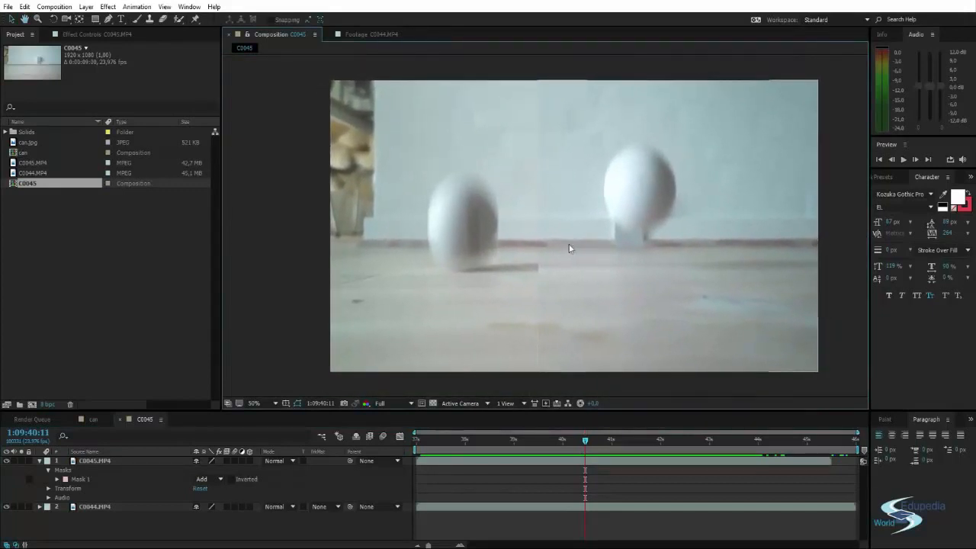
{"action": "left_click_drag", "start_coordinate": [622, 207], "coordinate": [597, 212]}
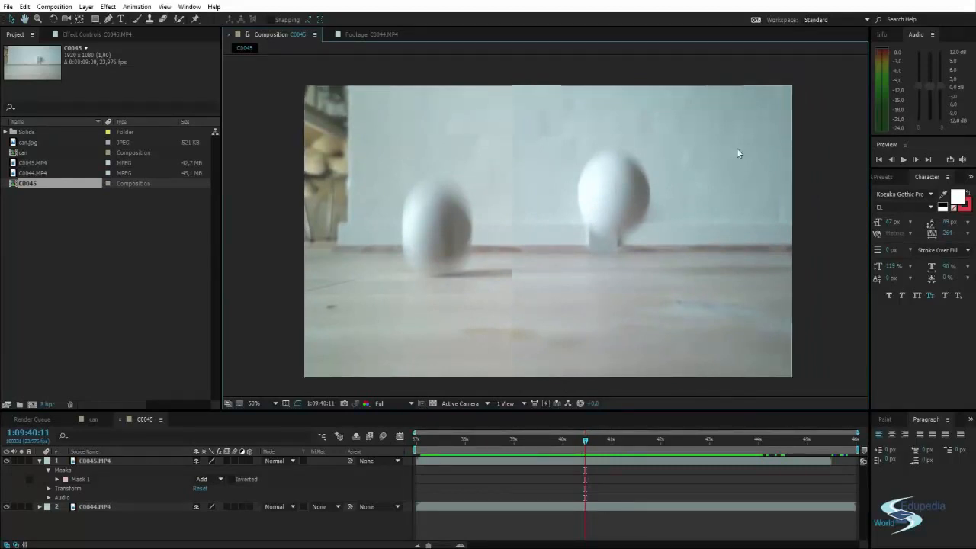
Find the Curves effect and apply it to the C0045.MP4 layer.
{"action": "left_click", "coordinate": [882, 176]}
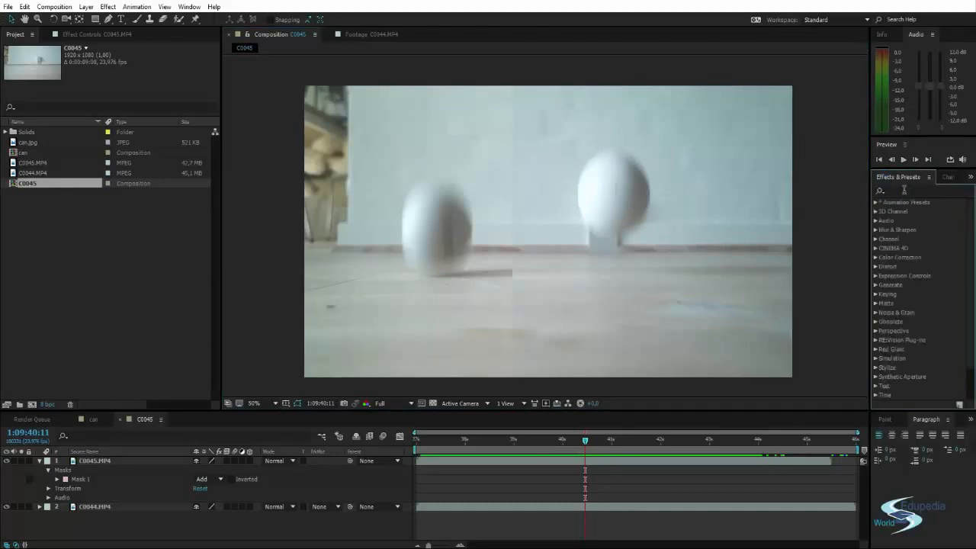
{"action": "left_click", "coordinate": [903, 191]}
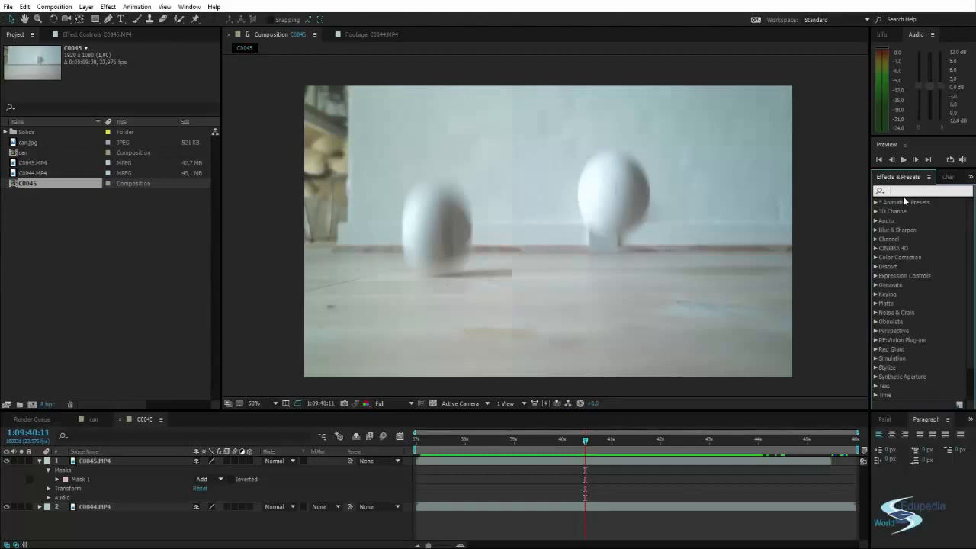
{"action": "type", "text": "curves"}
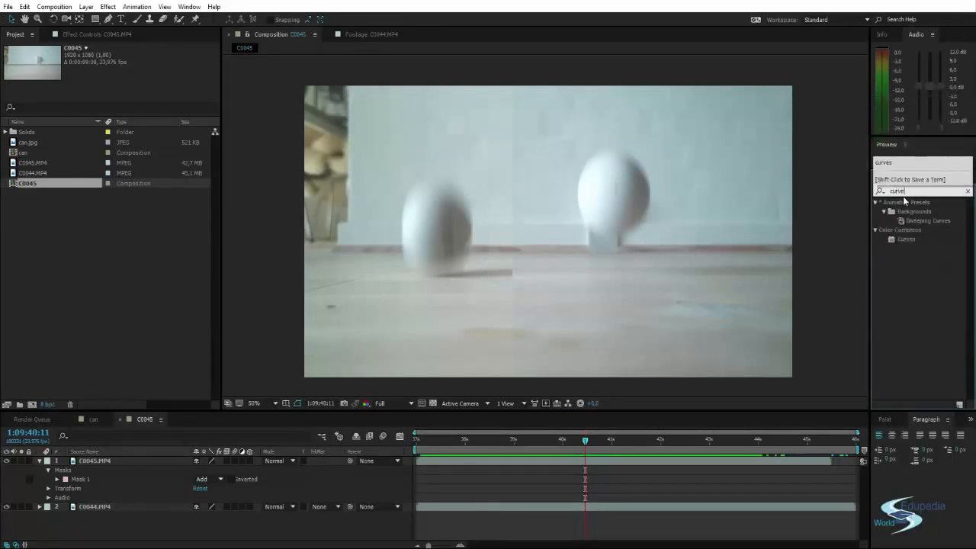
{"action": "left_click_drag", "start_coordinate": [905, 238], "coordinate": [624, 225]}
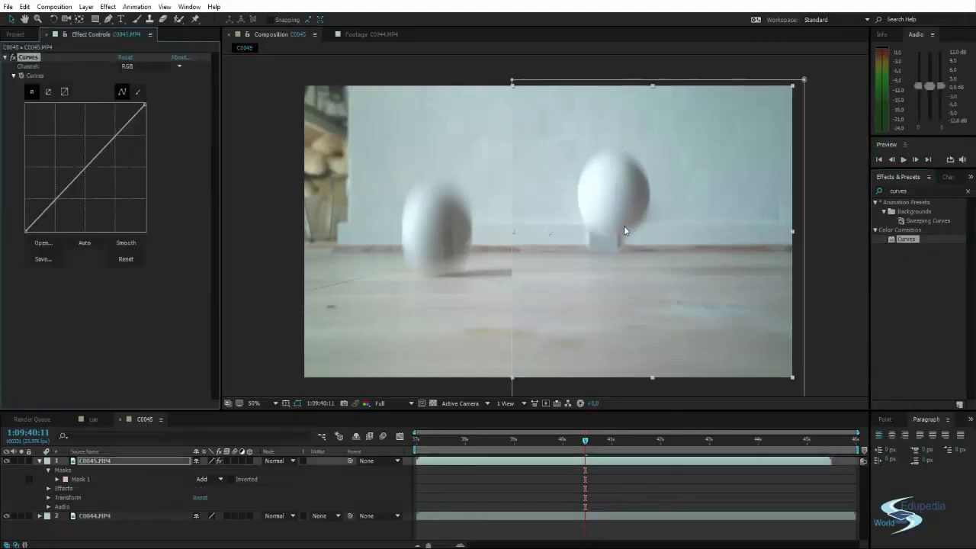
Raise the midpoint of the Red channel curve slightly on C0045.MP4, judging the wall colour at the mask seam.
{"action": "left_click", "coordinate": [141, 67]}
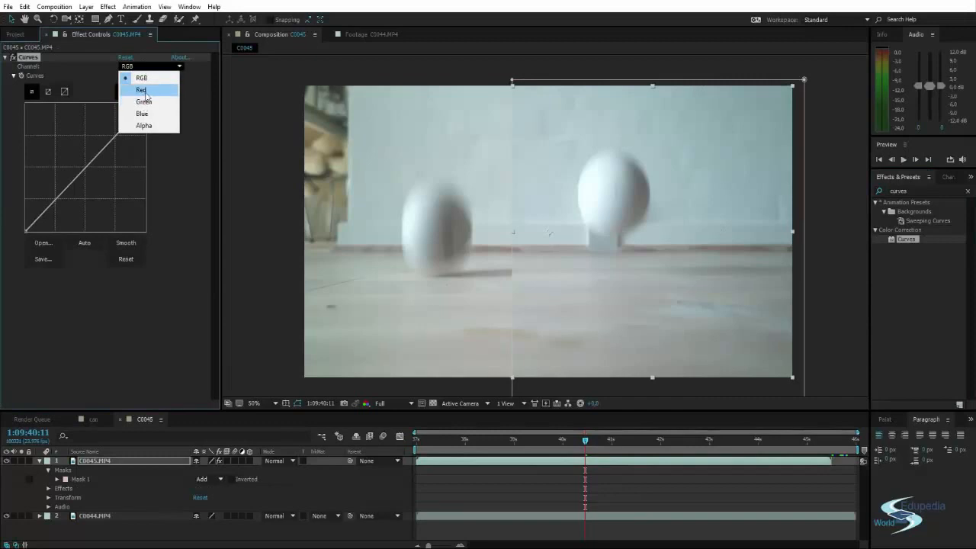
{"action": "left_click", "coordinate": [141, 90]}
{"action": "key", "text": "period"}
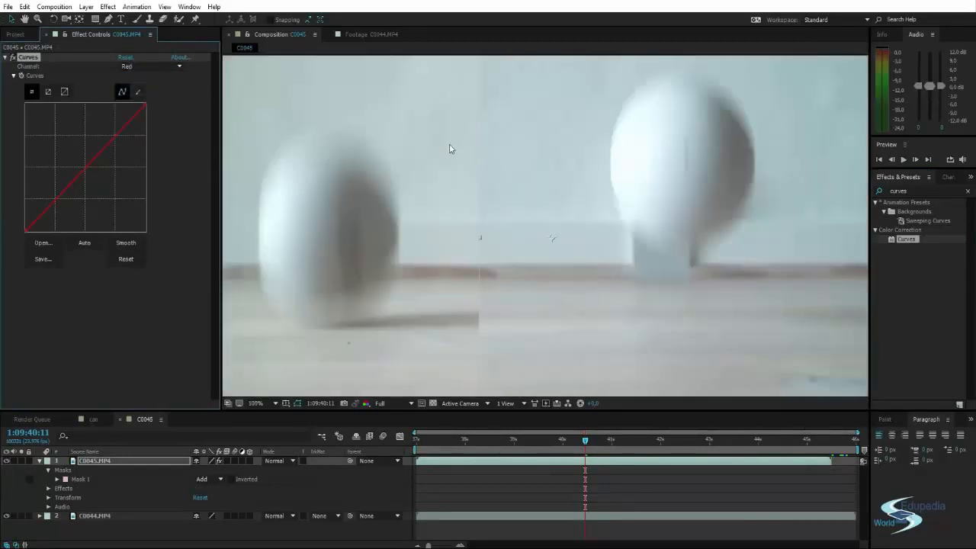
{"action": "key", "text": "period"}
{"action": "left_click_drag", "start_coordinate": [443, 170], "coordinate": [602, 282]}
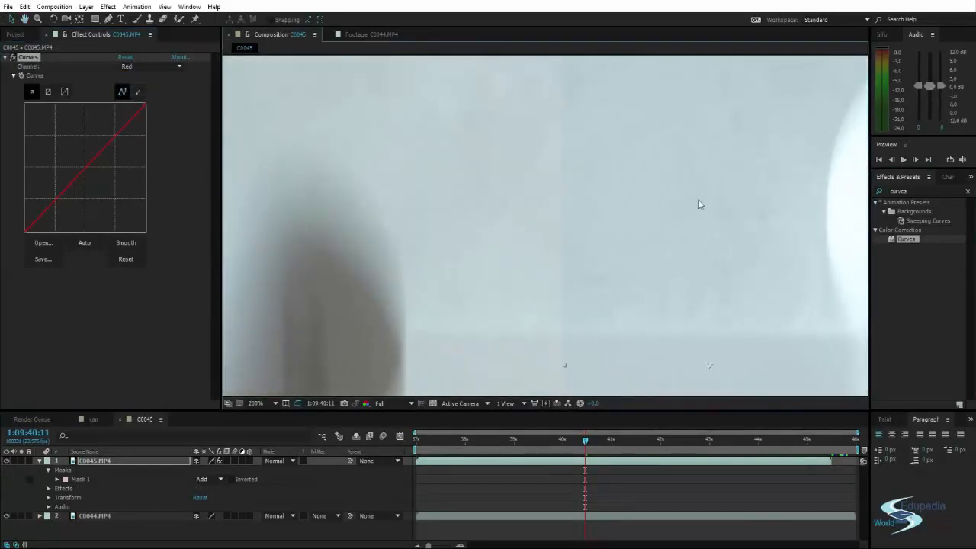
{"action": "left_click_drag", "start_coordinate": [86, 167], "coordinate": [88, 171]}
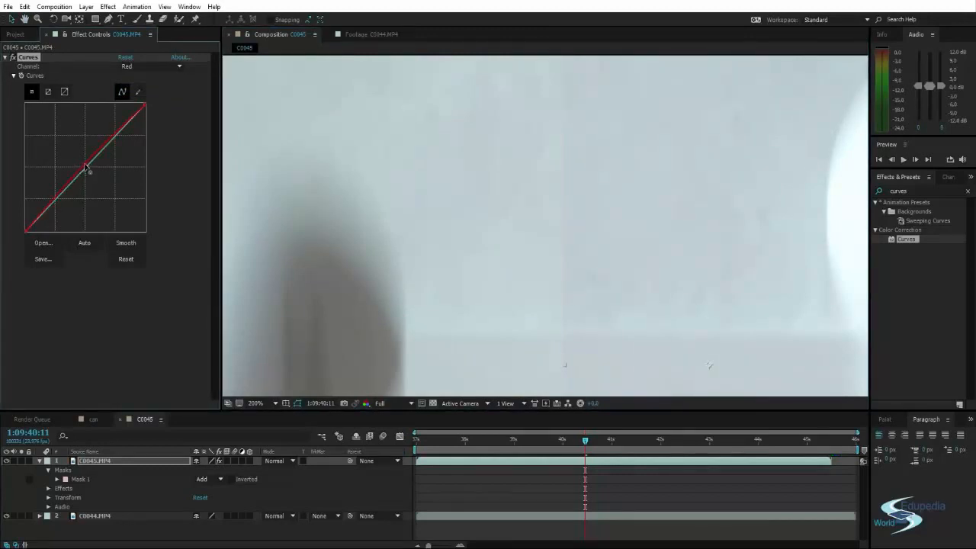
{"action": "scroll", "coordinate": [457, 196], "scroll_direction": "down", "scroll_amount": 1}
{"action": "left_click_drag", "start_coordinate": [458, 196], "coordinate": [479, 249]}
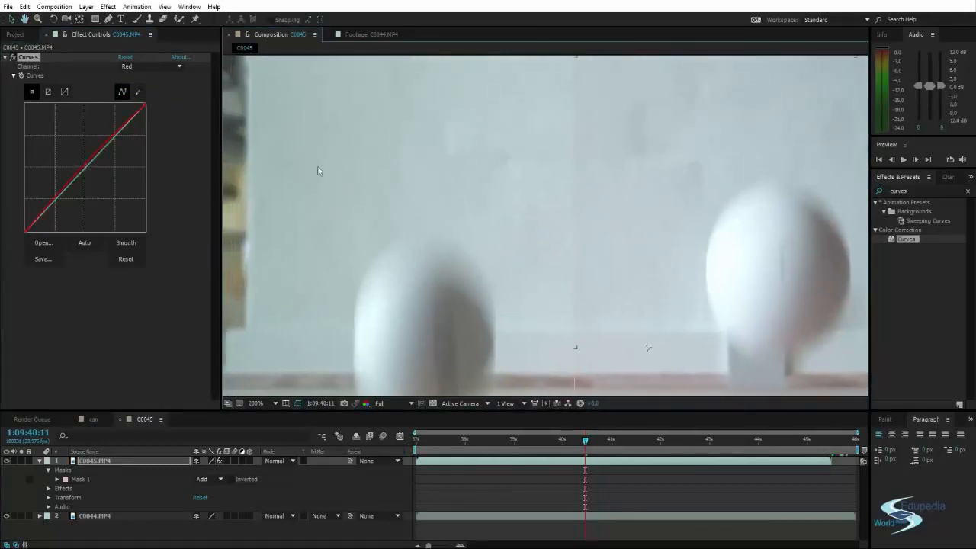
Fine-tune the midpoints of the Blue and Green curves on C0045.MP4 to match the other clip, and deselect the layer.
{"action": "left_click", "coordinate": [144, 67]}
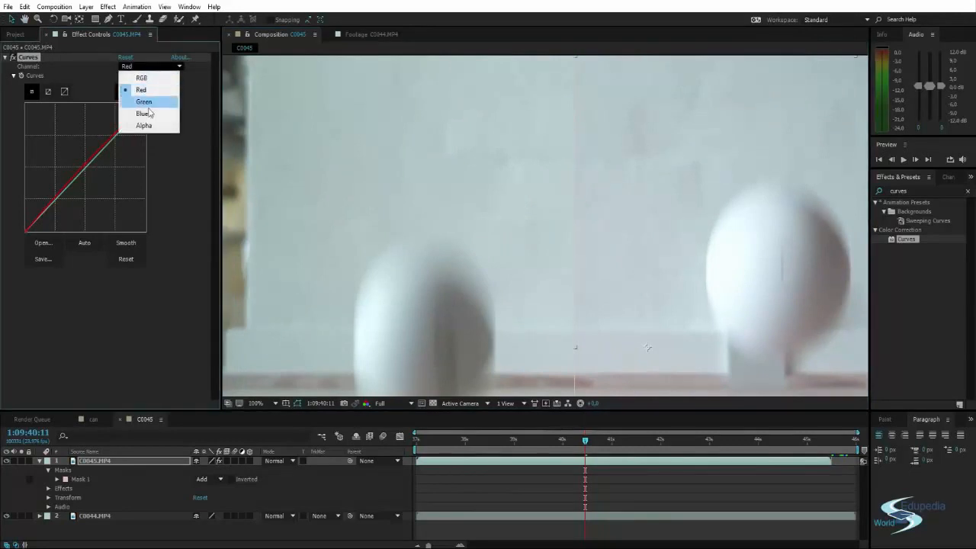
{"action": "left_click", "coordinate": [149, 113]}
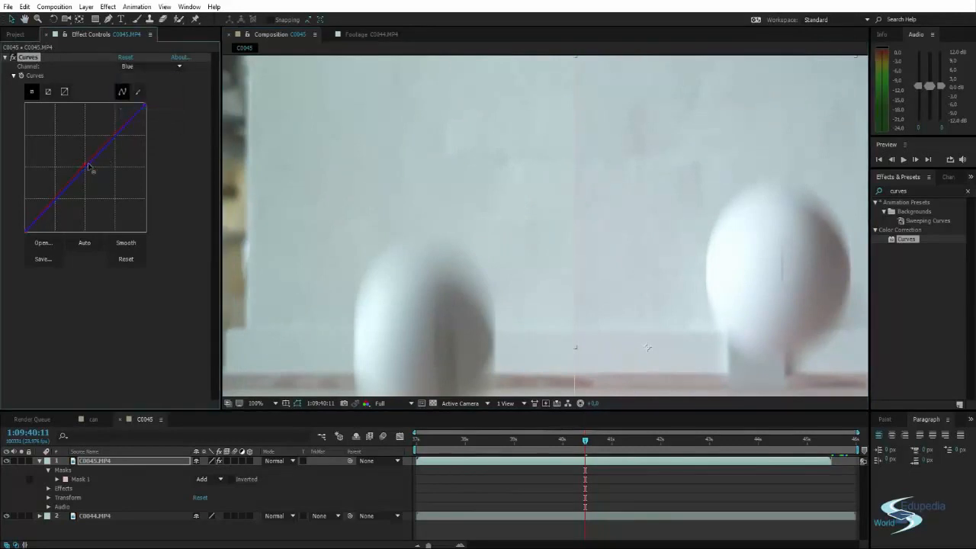
{"action": "left_click_drag", "start_coordinate": [88, 166], "coordinate": [88, 168]}
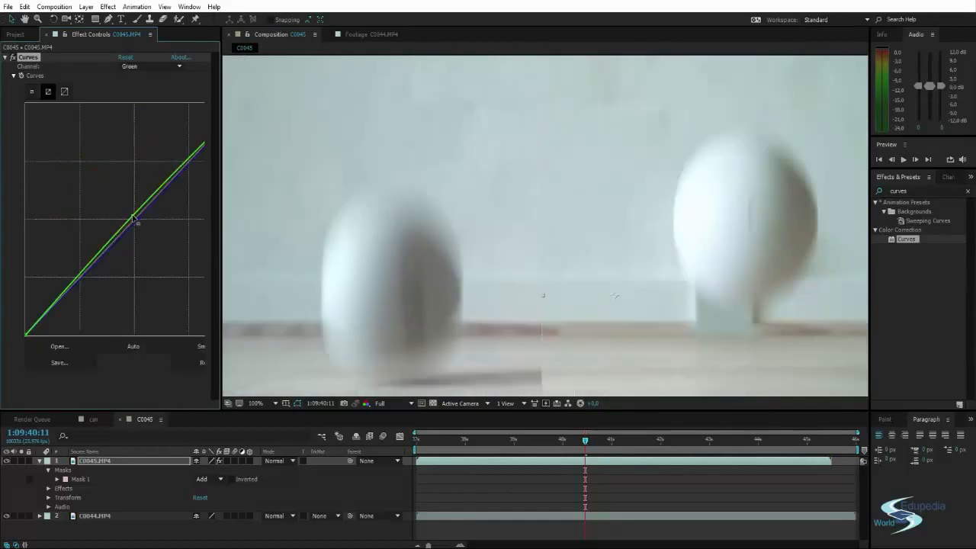
{"action": "scroll", "coordinate": [428, 194], "scroll_direction": "down", "scroll_amount": 2}
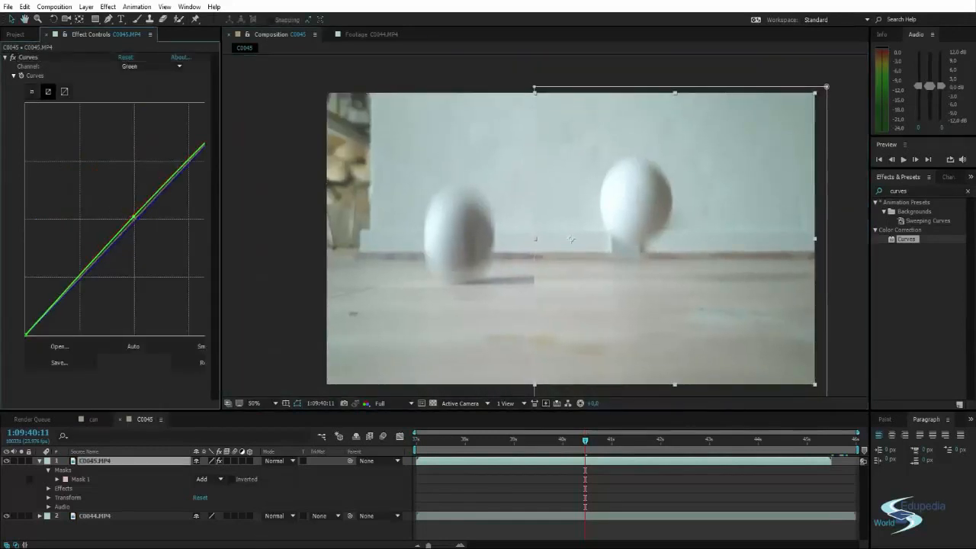
{"action": "left_click", "coordinate": [257, 538]}
{"action": "left_click_drag", "start_coordinate": [550, 250], "coordinate": [552, 253]}
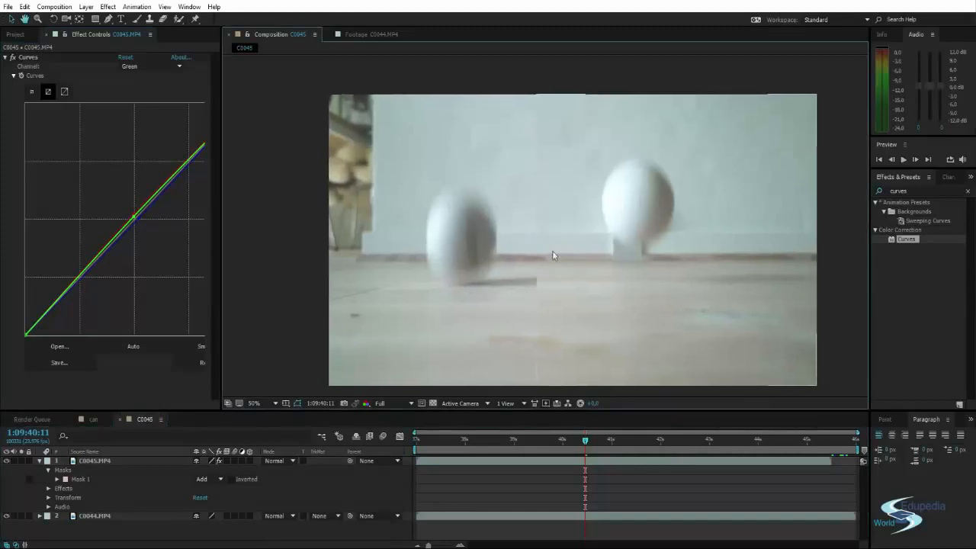
Toggle the Curves effect to compare the match, leave it enabled, and raise the midpoint of the RGB curve slightly.
{"action": "left_click", "coordinate": [13, 59]}
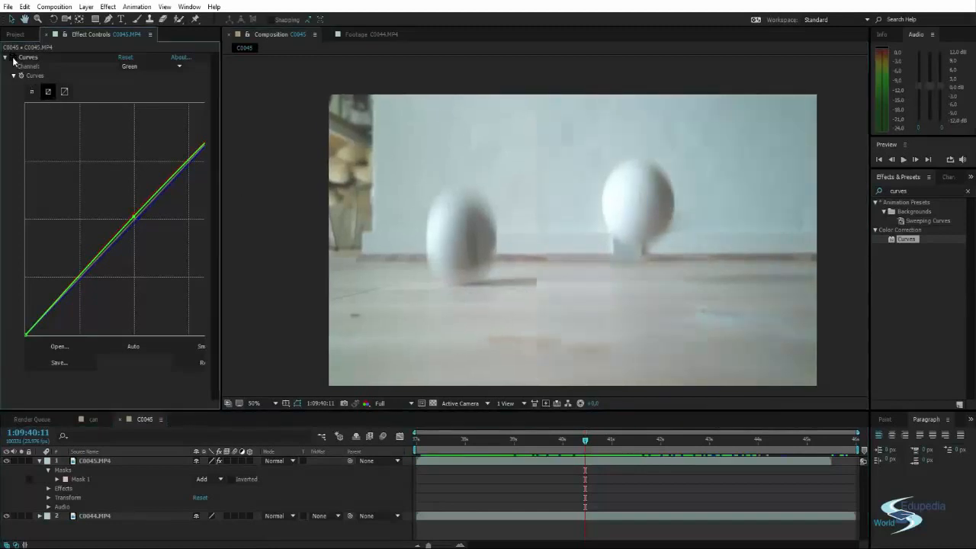
{"action": "left_click", "coordinate": [13, 58]}
{"action": "left_click", "coordinate": [13, 58]}
{"action": "left_click", "coordinate": [13, 59]}
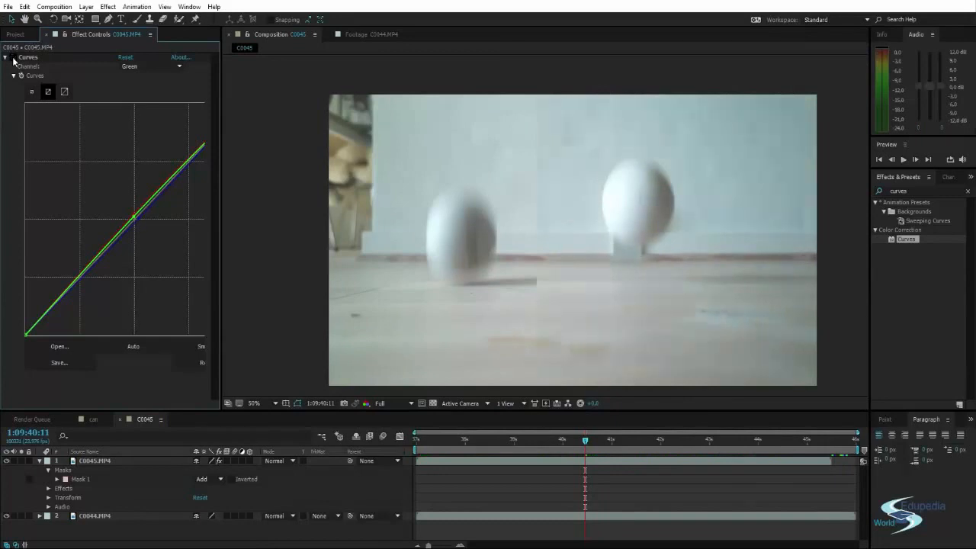
{"action": "left_click", "coordinate": [13, 59]}
{"action": "left_click", "coordinate": [13, 58]}
{"action": "left_click_drag", "start_coordinate": [132, 220], "coordinate": [138, 217]}
{"action": "left_click", "coordinate": [626, 234]}
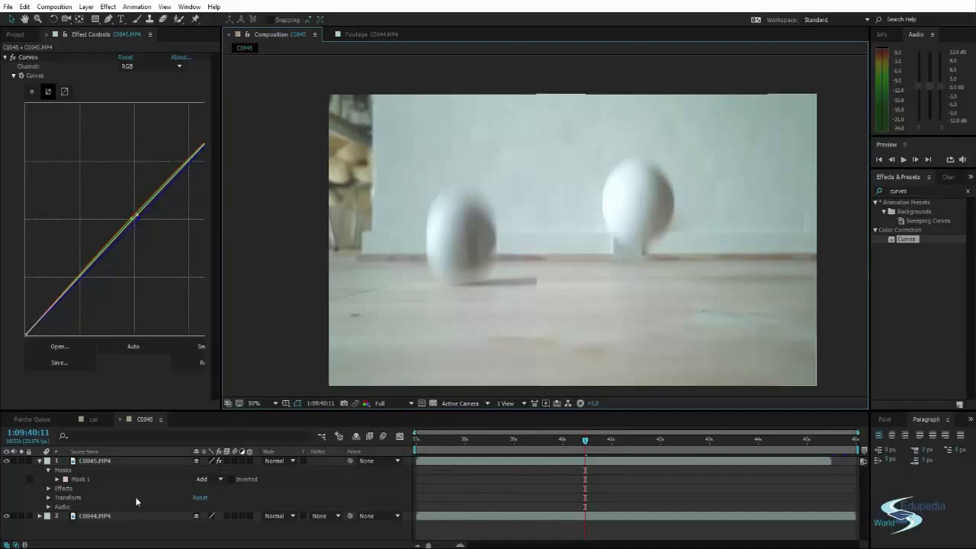
Extend Mask 1 further beyond the frame's upper edge, adjust its lower edge, and deselect the layer.
{"action": "left_click", "coordinate": [80, 479]}
{"action": "left_click_drag", "start_coordinate": [491, 273], "coordinate": [474, 272]}
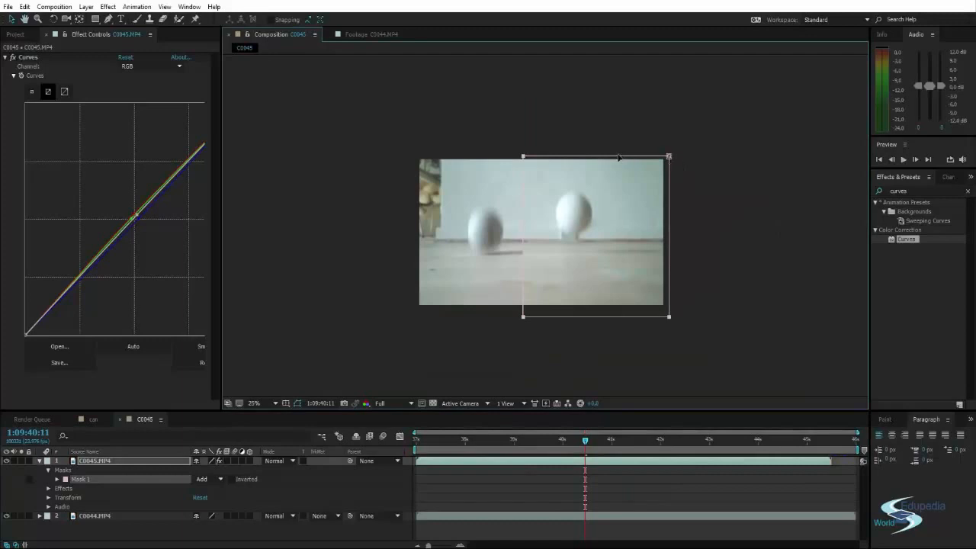
{"action": "left_click_drag", "start_coordinate": [612, 161], "coordinate": [611, 145]}
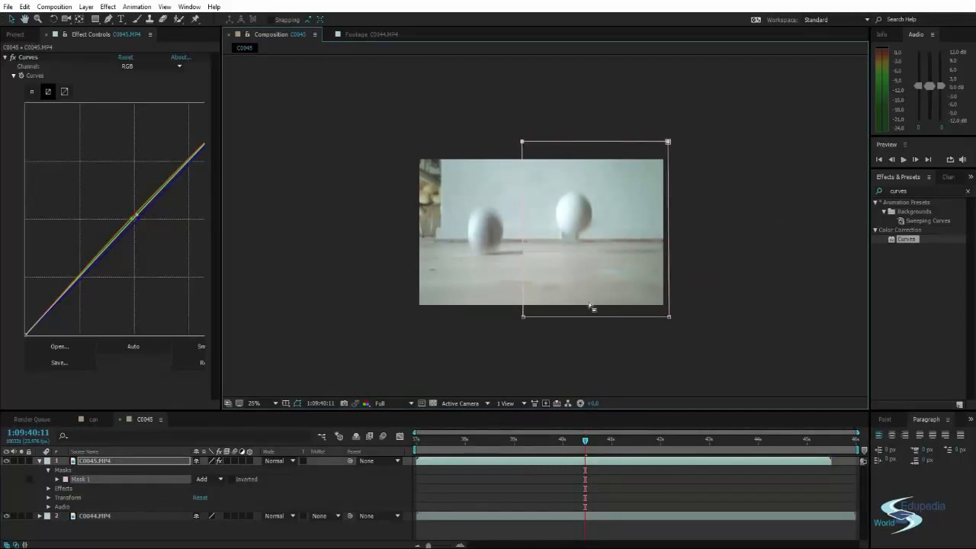
{"action": "left_click_drag", "start_coordinate": [596, 318], "coordinate": [603, 316]}
{"action": "left_click", "coordinate": [170, 528]}
{"action": "scroll", "coordinate": [433, 285], "scroll_direction": "up", "scroll_amount": 2}
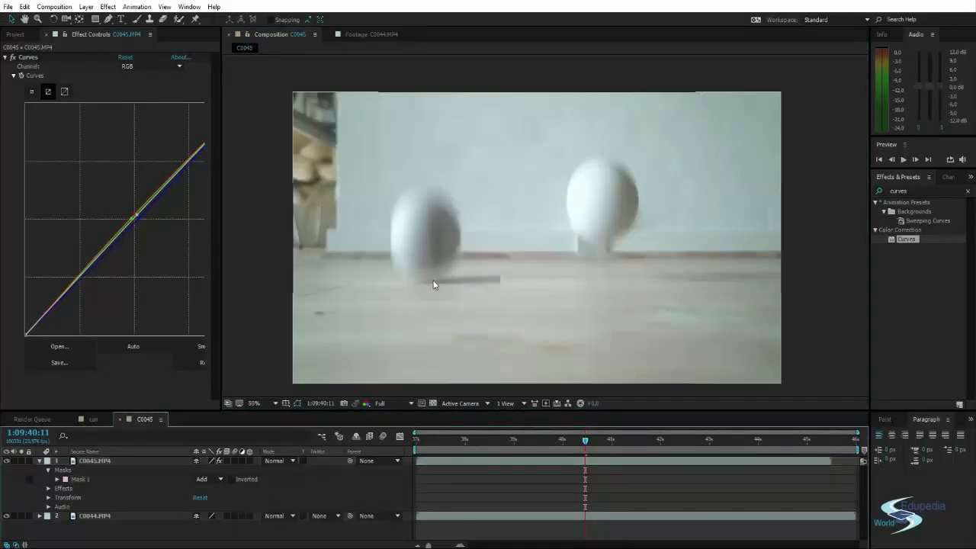
{"action": "left_click_drag", "start_coordinate": [531, 283], "coordinate": [554, 263]}
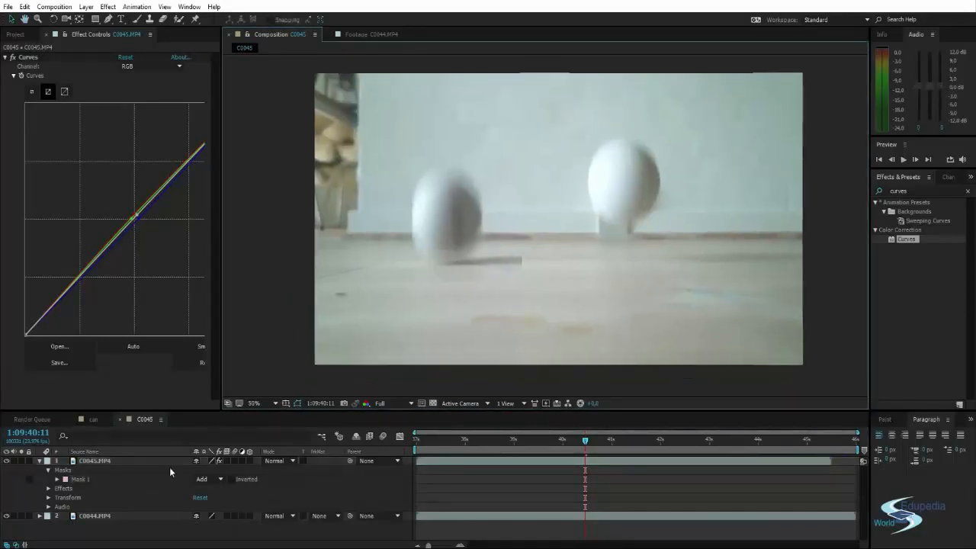
Reveal the properties of Mask 1 on C0045.MP4 and try out different Mask Expansion and Mask Opacity values.
{"action": "left_click", "coordinate": [94, 461]}
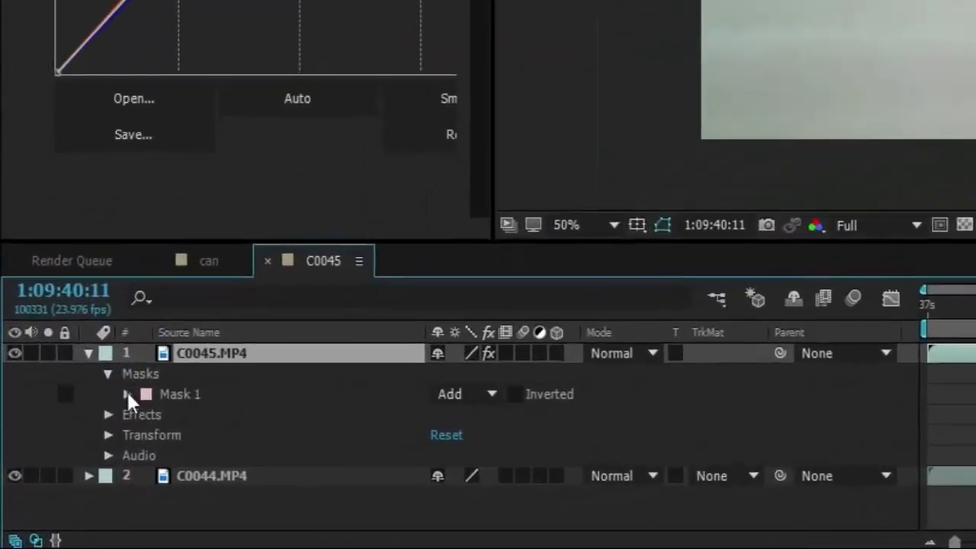
{"action": "left_click", "coordinate": [126, 394]}
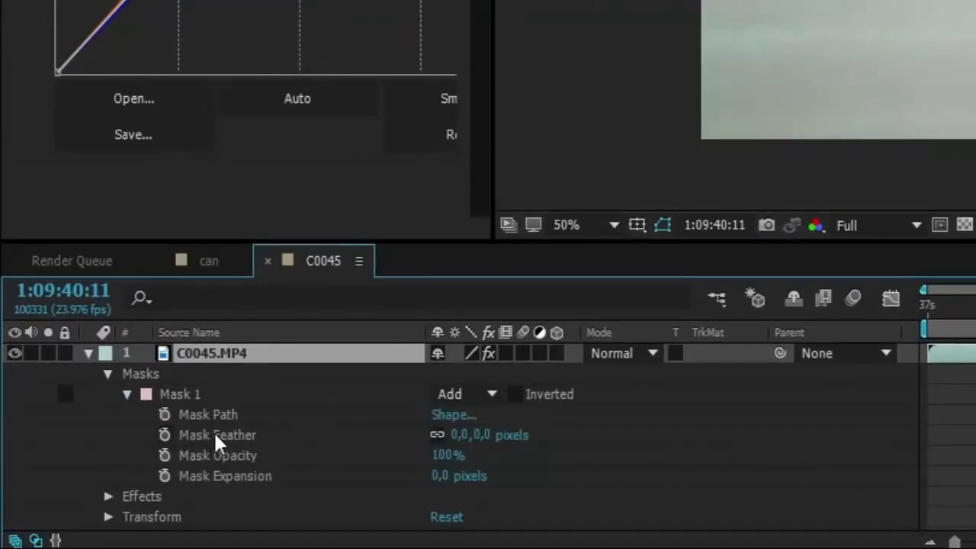
{"action": "left_click", "coordinate": [219, 477]}
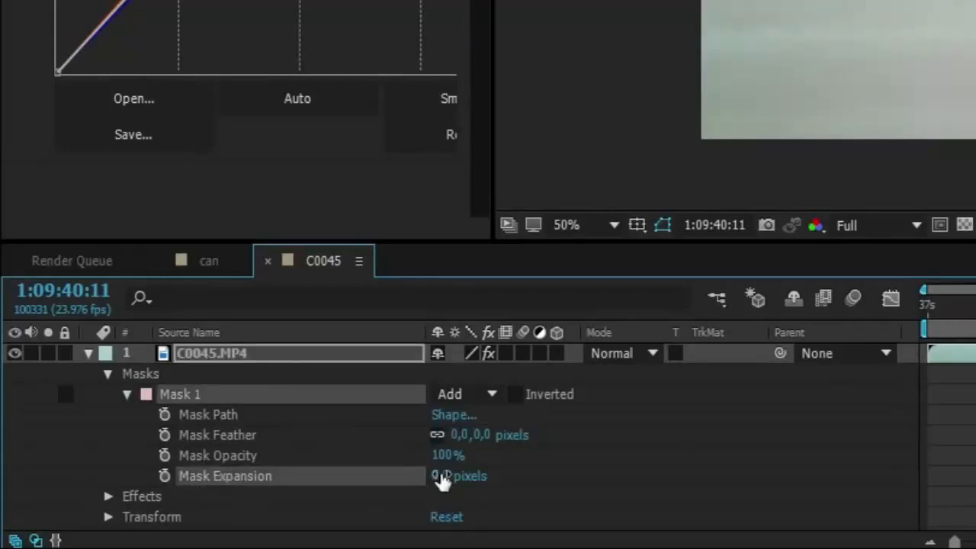
{"action": "left_click_drag", "start_coordinate": [438, 476], "coordinate": [347, 414]}
{"action": "left_click_drag", "start_coordinate": [447, 456], "coordinate": [594, 437]}
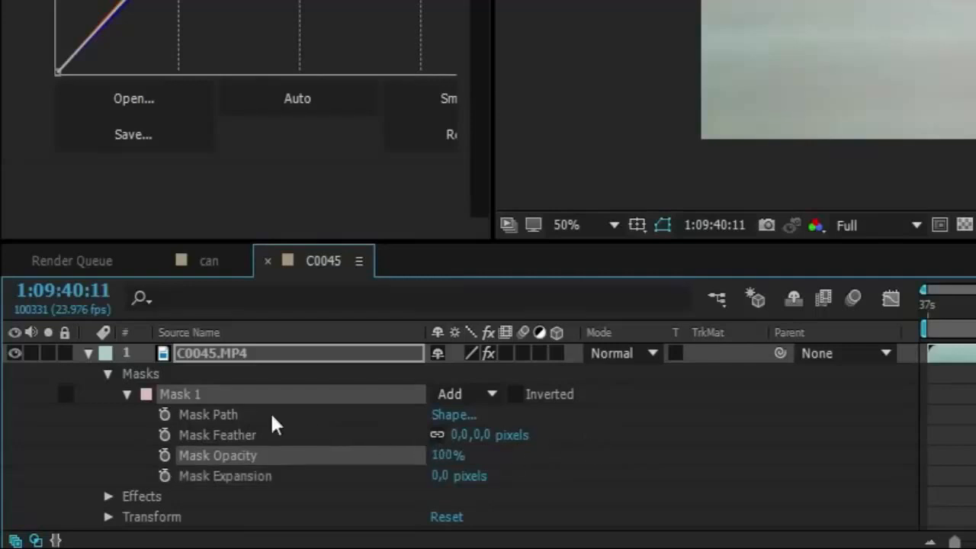
Show only the Opacity property of the C0045.MP4 layer and try out different layer opacity values.
{"action": "left_click", "coordinate": [215, 353]}
{"action": "key", "text": "t"}
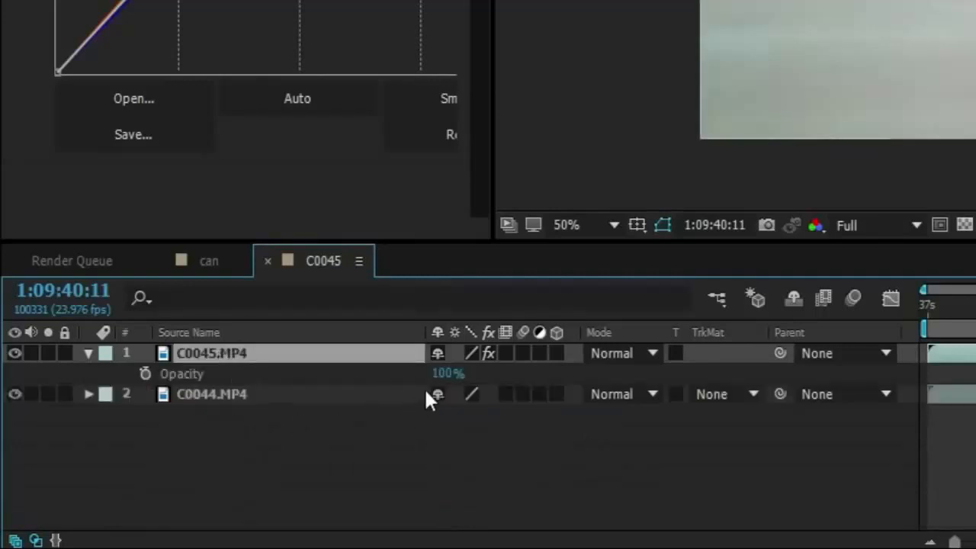
{"action": "left_click_drag", "start_coordinate": [443, 373], "coordinate": [697, 405]}
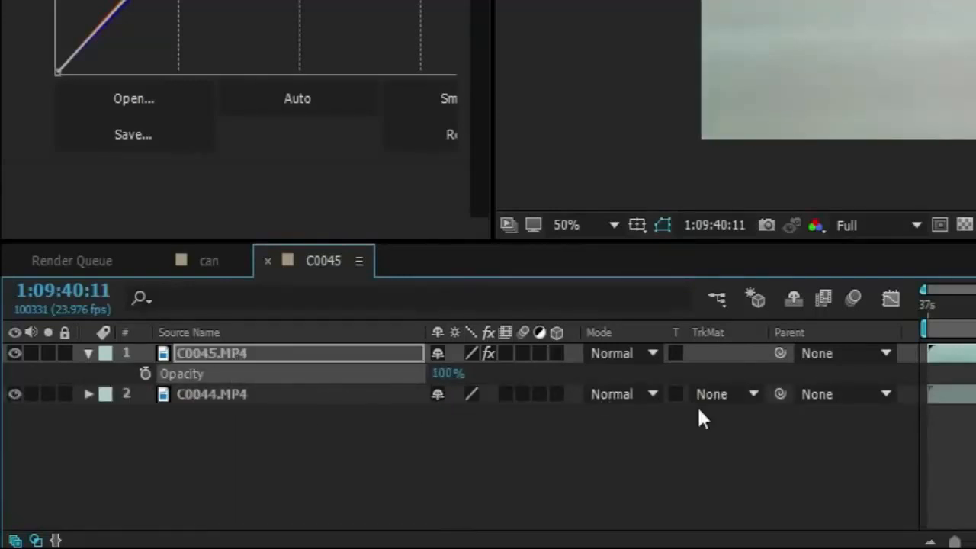
Collapse the opacity view of C0045.MP4 and its Transform properties, and expand Mask 1 to list its mask properties.
{"action": "left_click", "coordinate": [88, 353]}
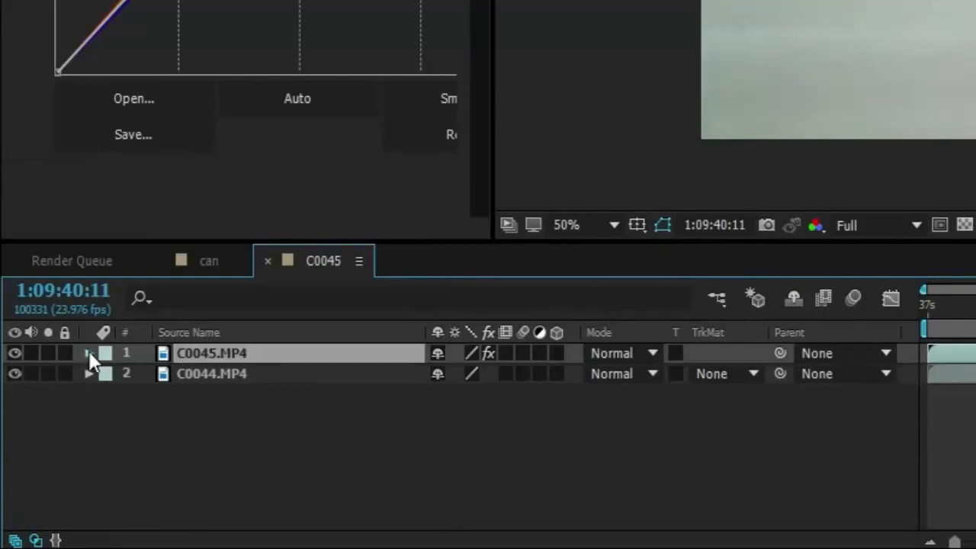
{"action": "left_click", "coordinate": [88, 353]}
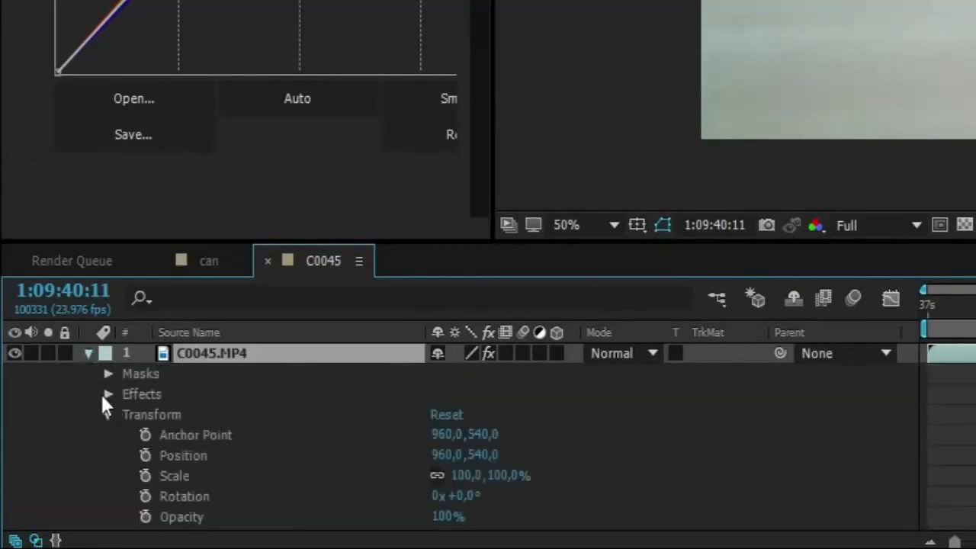
{"action": "left_click", "coordinate": [99, 411]}
{"action": "left_click", "coordinate": [107, 414]}
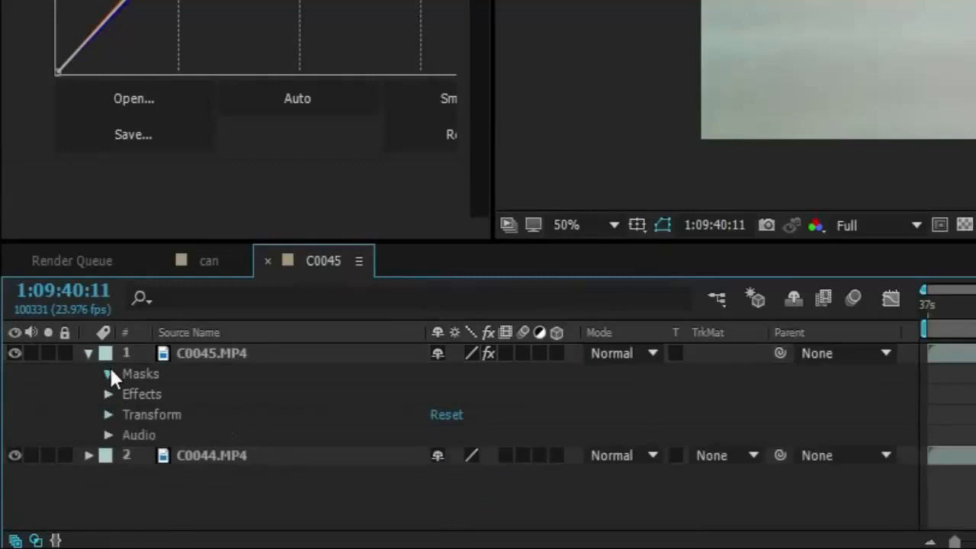
{"action": "left_click", "coordinate": [109, 374]}
{"action": "left_click", "coordinate": [127, 394]}
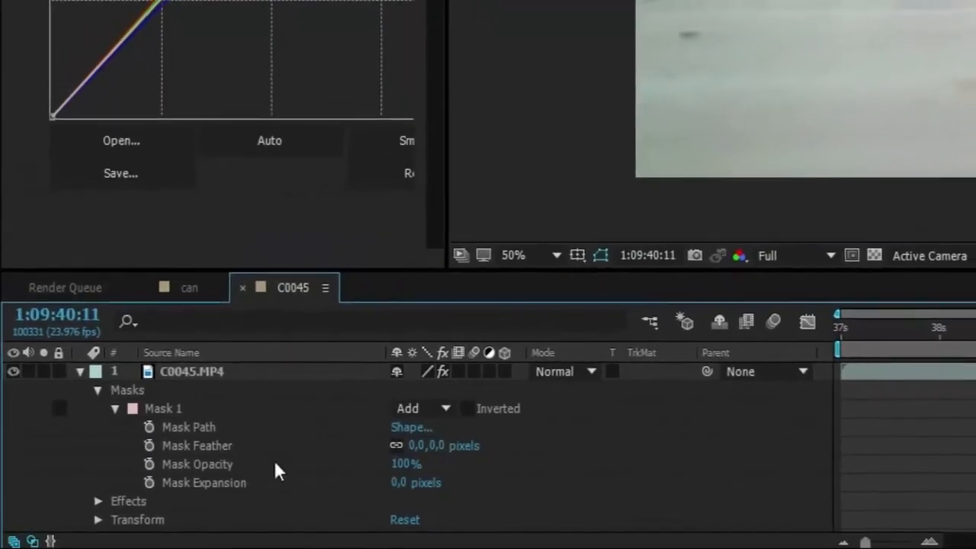
Hide the C0044.MP4 layer and try feathering Mask 1 by about 117 pixels.
{"action": "scroll", "coordinate": [49, 477], "scroll_direction": "down", "scroll_amount": 2}
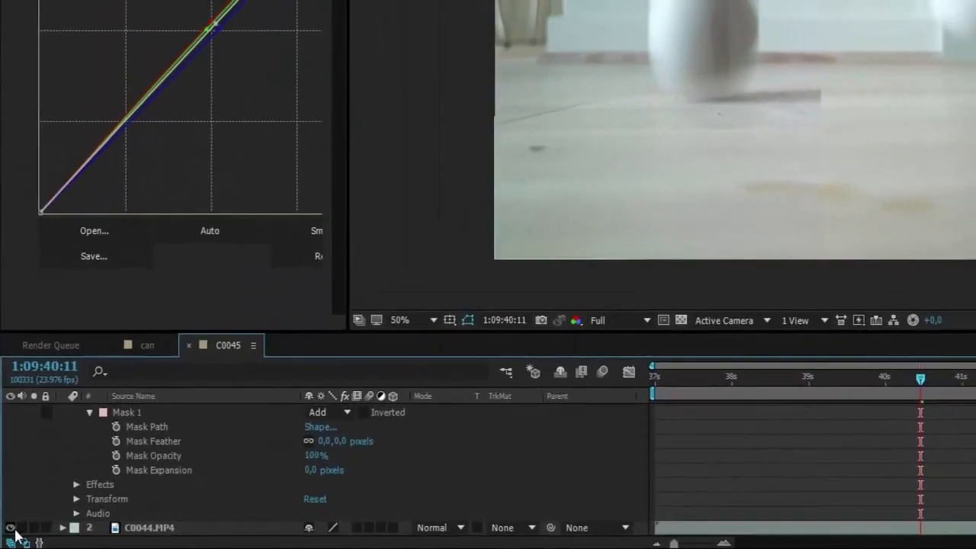
{"action": "scroll", "coordinate": [653, 192], "scroll_direction": "up", "scroll_amount": 1}
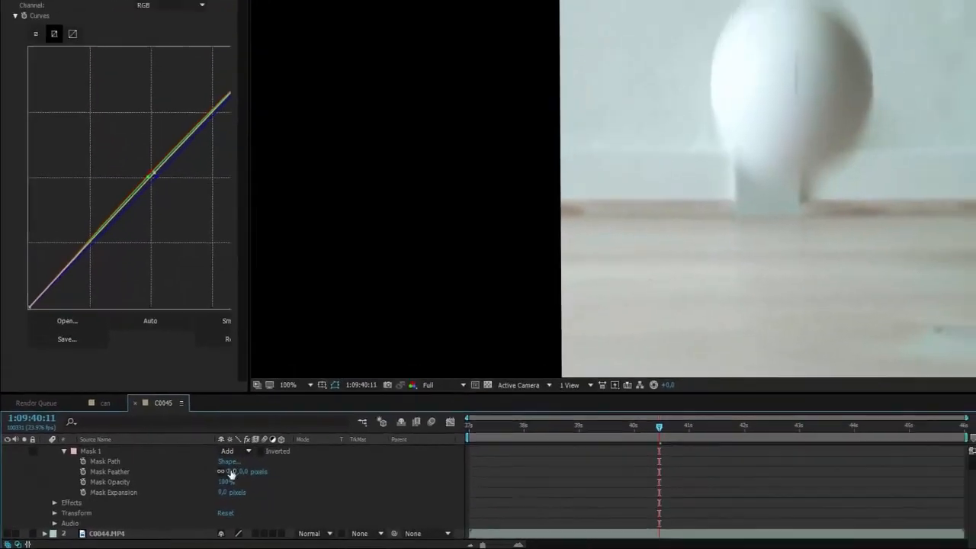
{"action": "left_click_drag", "start_coordinate": [301, 449], "coordinate": [314, 450]}
{"action": "left_click_drag", "start_coordinate": [219, 479], "coordinate": [267, 479]}
{"action": "scroll", "coordinate": [370, 352], "scroll_direction": "down", "scroll_amount": 1}
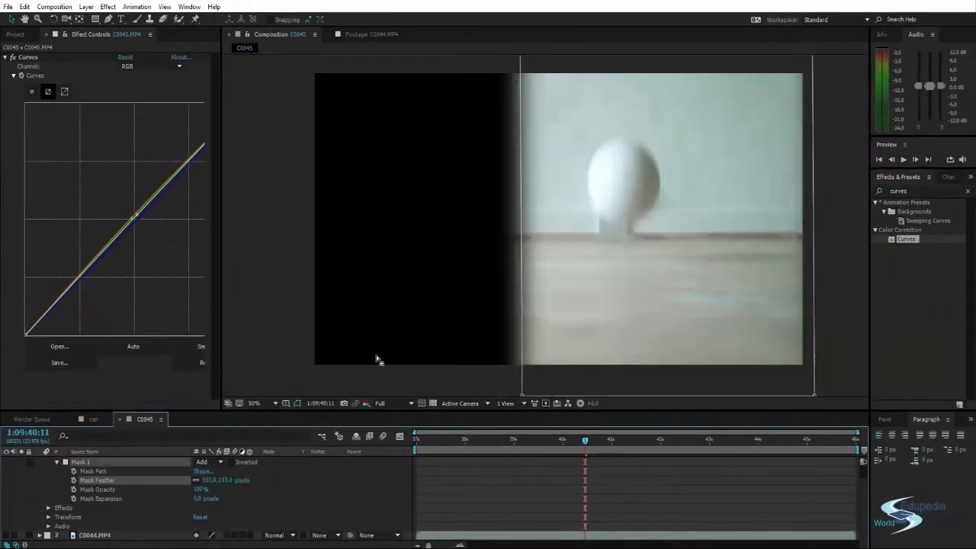
{"action": "left_click", "coordinate": [388, 322]}
{"action": "left_click_drag", "start_coordinate": [518, 251], "coordinate": [483, 294]}
{"action": "left_click", "coordinate": [443, 91]}
{"action": "left_click_drag", "start_coordinate": [505, 256], "coordinate": [523, 218]}
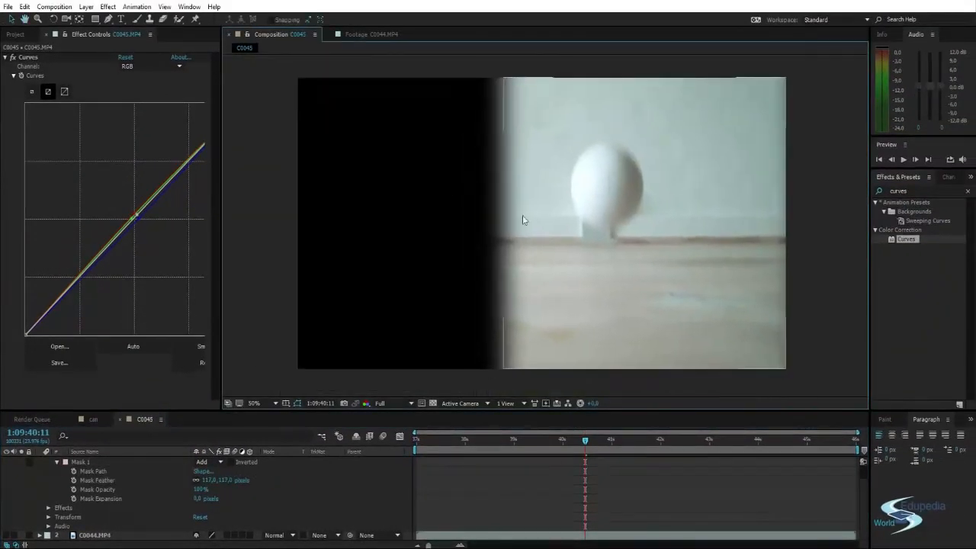
Try out extreme Mask Feather values, return the feather to 0 pixels, and show the C0044.MP4 layer again.
{"action": "mouse_move", "coordinate": [210, 481]}
{"action": "left_mouse_down"}
{"action": "mouse_move", "coordinate": [412, 501]}
{"action": "mouse_move", "coordinate": [501, 478]}
{"action": "mouse_move", "coordinate": [667, 473]}
{"action": "left_mouse_up"}
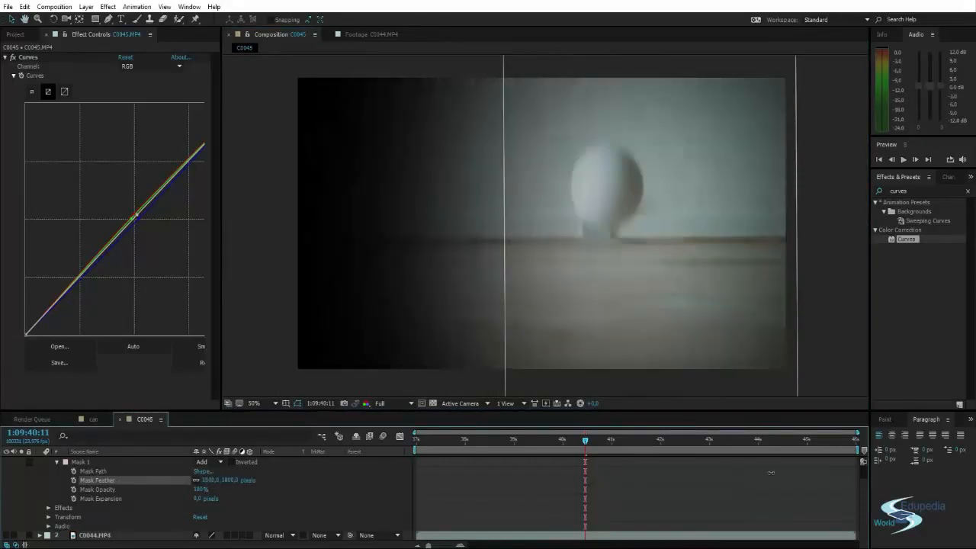
{"action": "left_click_drag", "start_coordinate": [756, 468], "coordinate": [585, 468]}
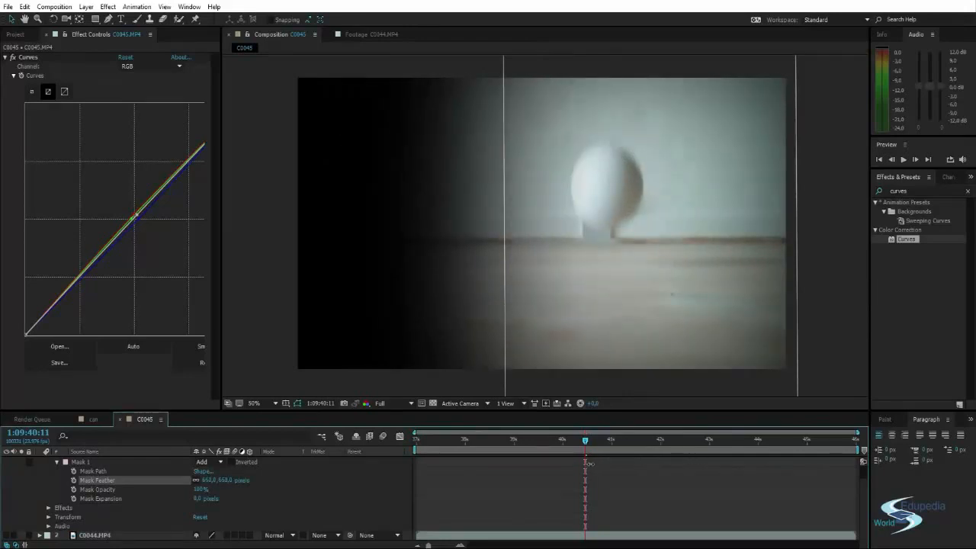
{"action": "left_click_drag", "start_coordinate": [517, 466], "coordinate": [91, 485]}
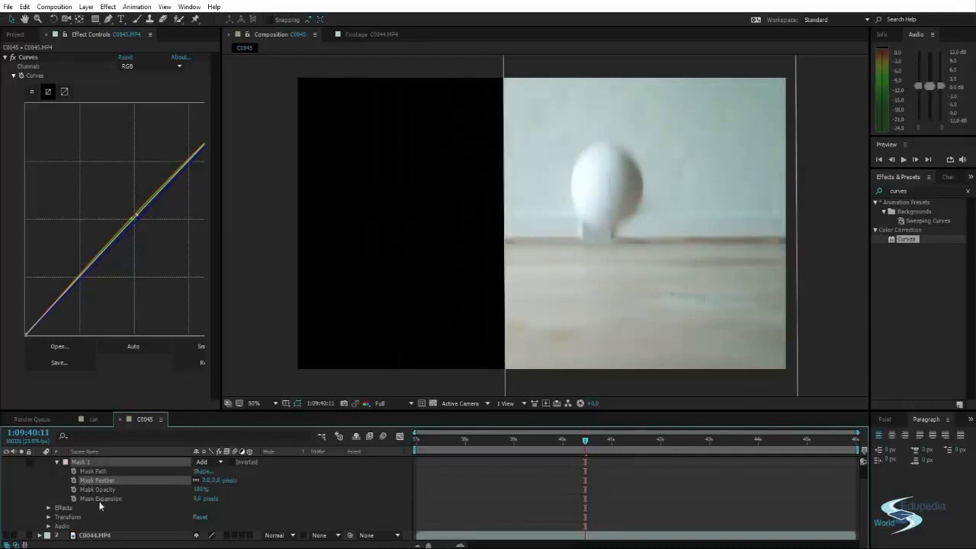
{"action": "left_click", "coordinate": [6, 536]}
Set the Mask Feather of Mask 1 to 15 pixels to soften the seam where it cuts the ball's shadow.
{"action": "scroll", "coordinate": [465, 320], "scroll_direction": "up", "scroll_amount": 4}
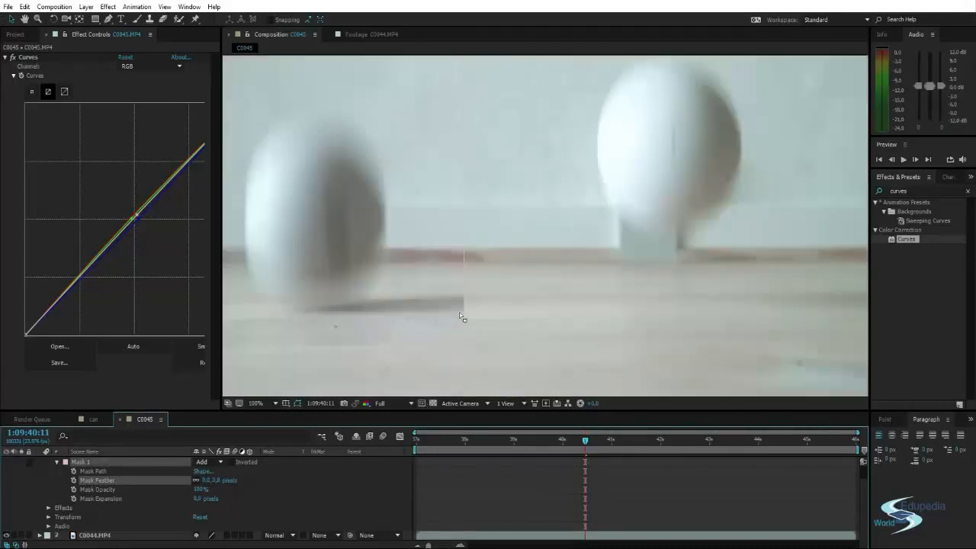
{"action": "scroll", "coordinate": [496, 288], "scroll_direction": "up", "scroll_amount": 2}
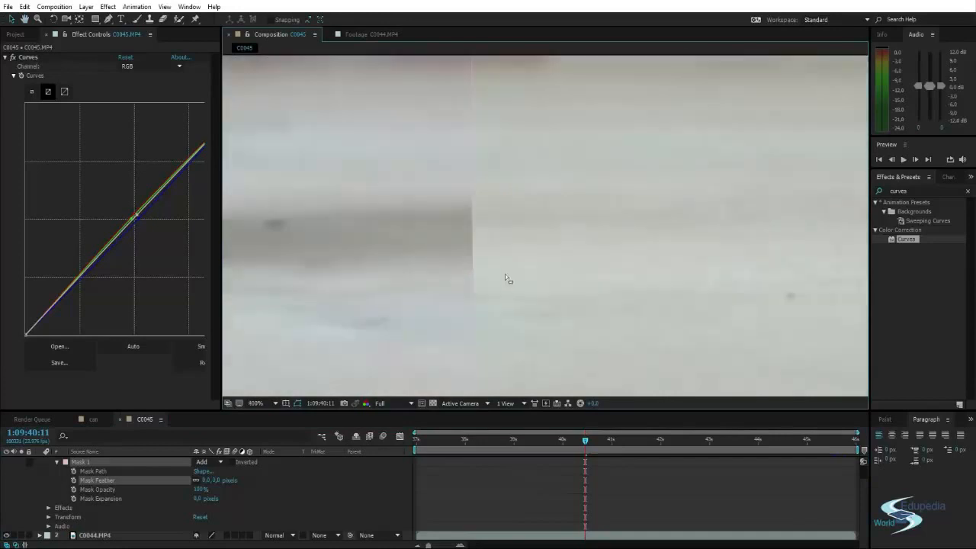
{"action": "mouse_move", "coordinate": [207, 481]}
{"action": "left_mouse_down"}
{"action": "mouse_move", "coordinate": [226, 479]}
{"action": "mouse_move", "coordinate": [197, 479]}
{"action": "left_mouse_up"}
{"action": "left_click", "coordinate": [206, 480]}
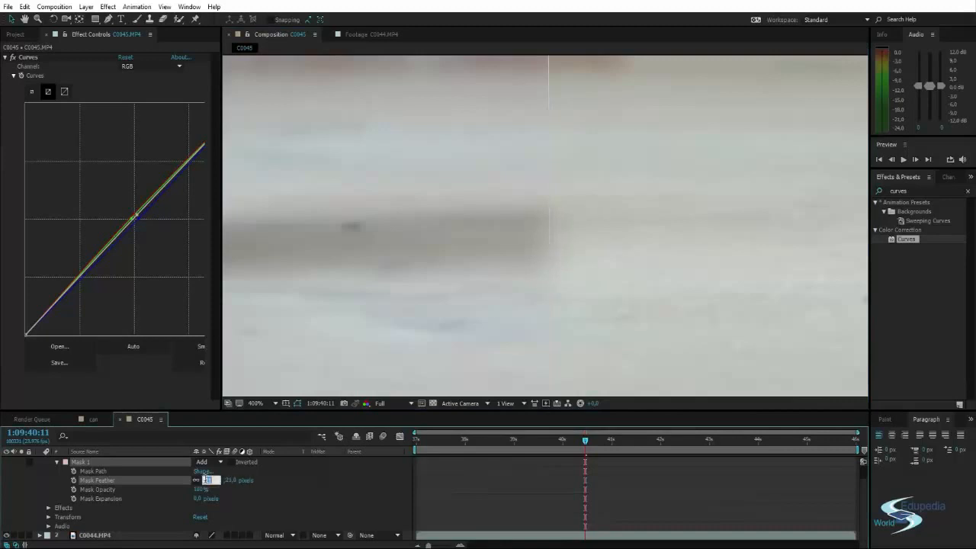
{"action": "type", "text": "185"}
{"action": "key", "text": "Return"}
Examine the feathered seam between the two clips up close, along both the floor and the wall.
{"action": "scroll", "coordinate": [544, 137], "scroll_direction": "down", "scroll_amount": 6}
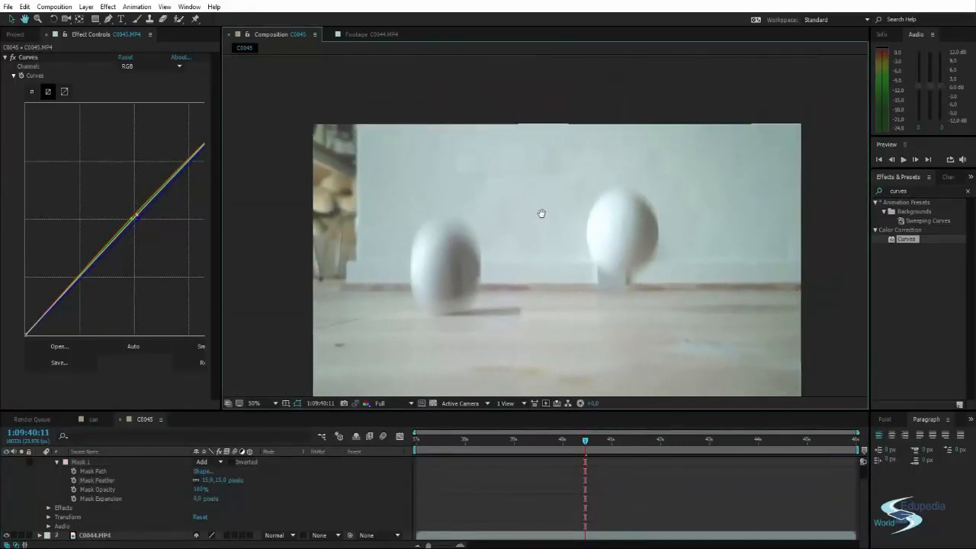
{"action": "scroll", "coordinate": [527, 298], "scroll_direction": "up", "scroll_amount": 2}
{"action": "scroll", "coordinate": [522, 285], "scroll_direction": "up", "scroll_amount": 1}
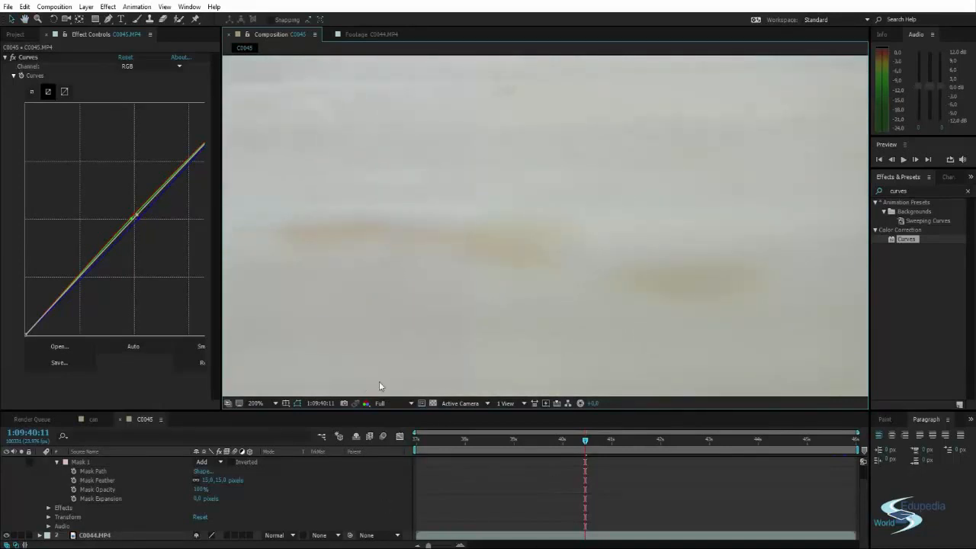
{"action": "left_click_drag", "start_coordinate": [379, 381], "coordinate": [370, 353]}
{"action": "scroll", "coordinate": [373, 359], "scroll_direction": "down", "scroll_amount": 3}
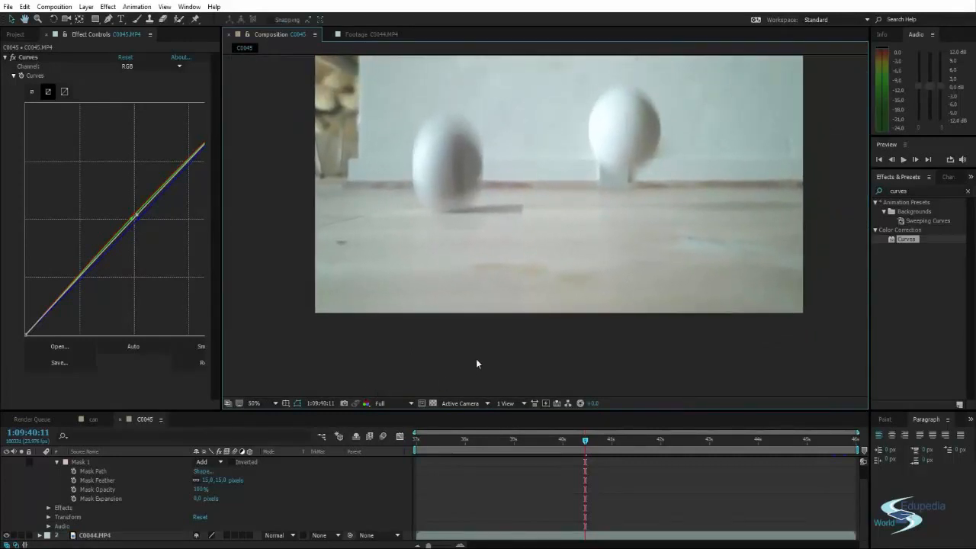
{"action": "mouse_move", "coordinate": [486, 397]}
{"action": "left_mouse_down"}
{"action": "mouse_move", "coordinate": [491, 421]}
{"action": "mouse_move", "coordinate": [487, 384]}
{"action": "left_mouse_up"}
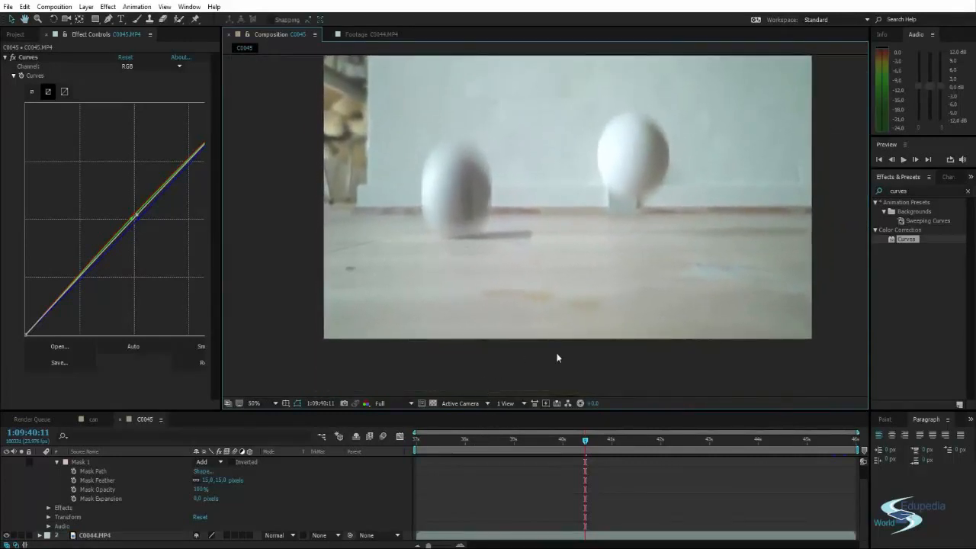
{"action": "scroll", "coordinate": [427, 134], "scroll_direction": "up", "scroll_amount": 4}
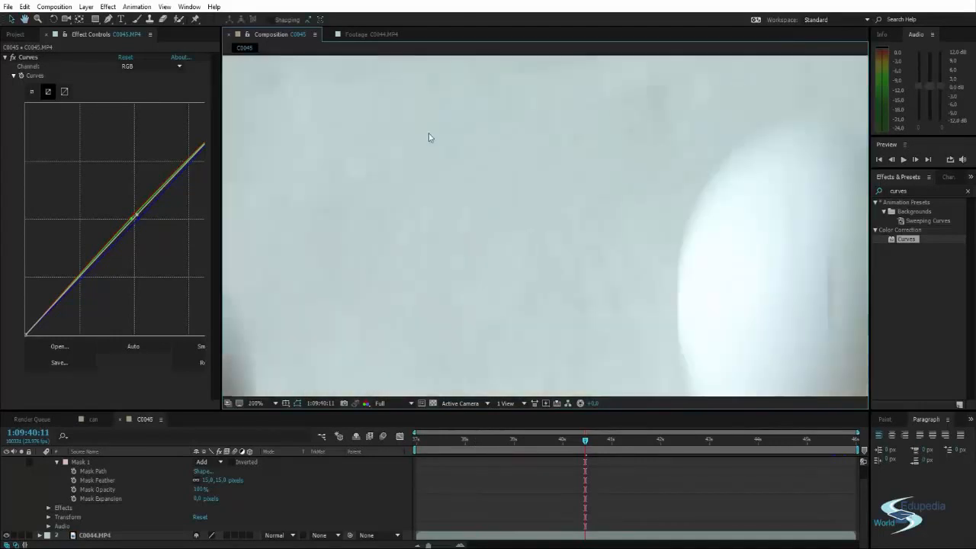
{"action": "left_click_drag", "start_coordinate": [331, 116], "coordinate": [463, 183]}
{"action": "scroll", "coordinate": [429, 205], "scroll_direction": "down", "scroll_amount": 1}
{"action": "scroll", "coordinate": [428, 204], "scroll_direction": "down", "scroll_amount": 1}
{"action": "left_click_drag", "start_coordinate": [408, 266], "coordinate": [381, 166]}
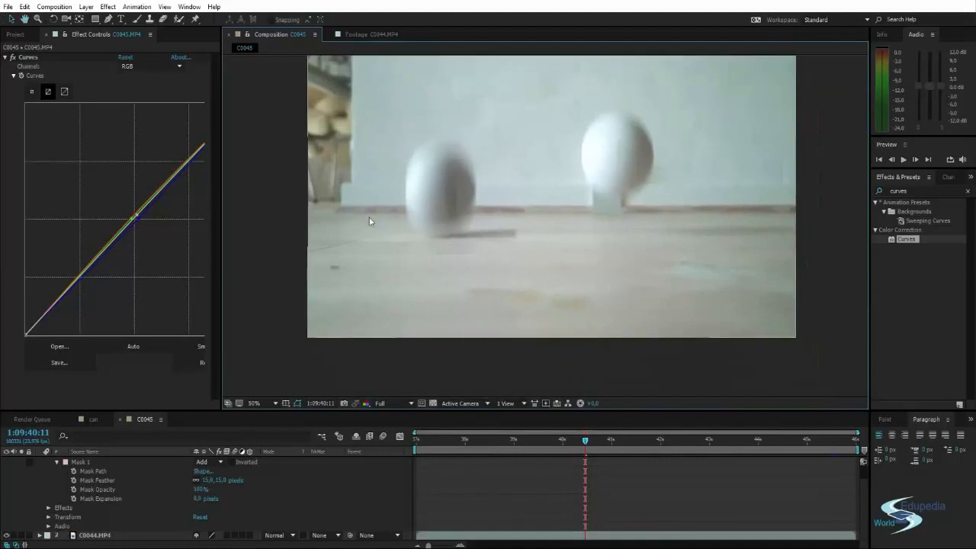
{"action": "left_click_drag", "start_coordinate": [407, 305], "coordinate": [399, 335]}
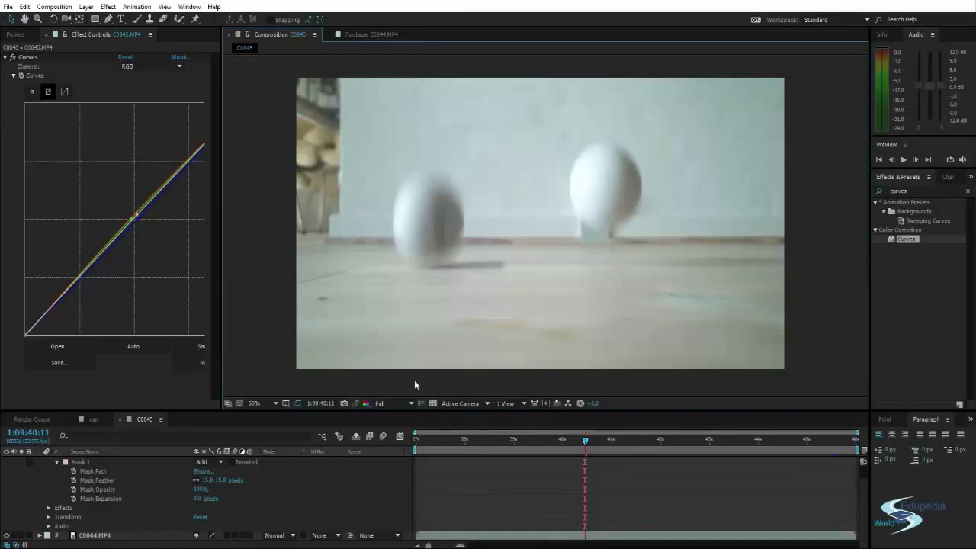
Play the composition and go to 1:09:44:06 to compare the colours of the two clips.
{"action": "key", "text": "space"}
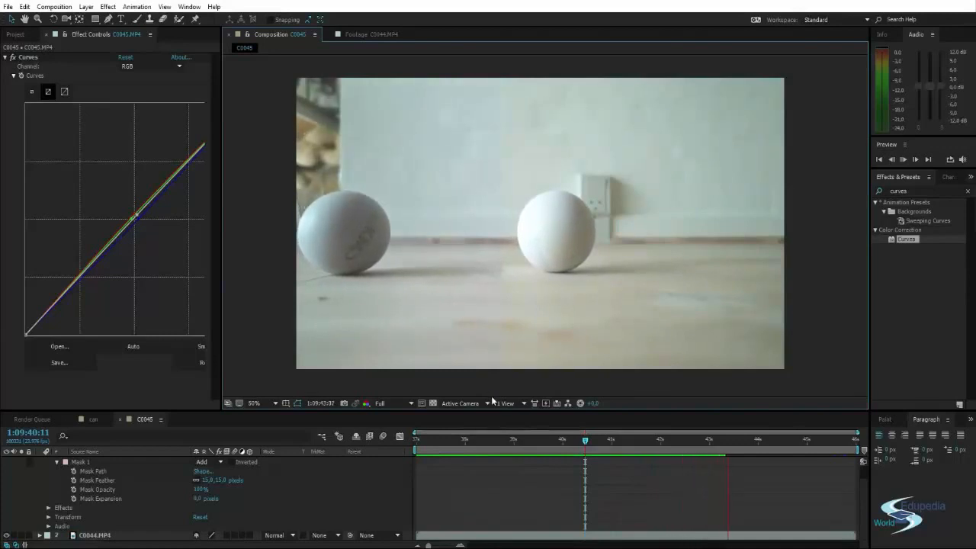
{"action": "left_click_drag", "start_coordinate": [585, 439], "coordinate": [770, 443]}
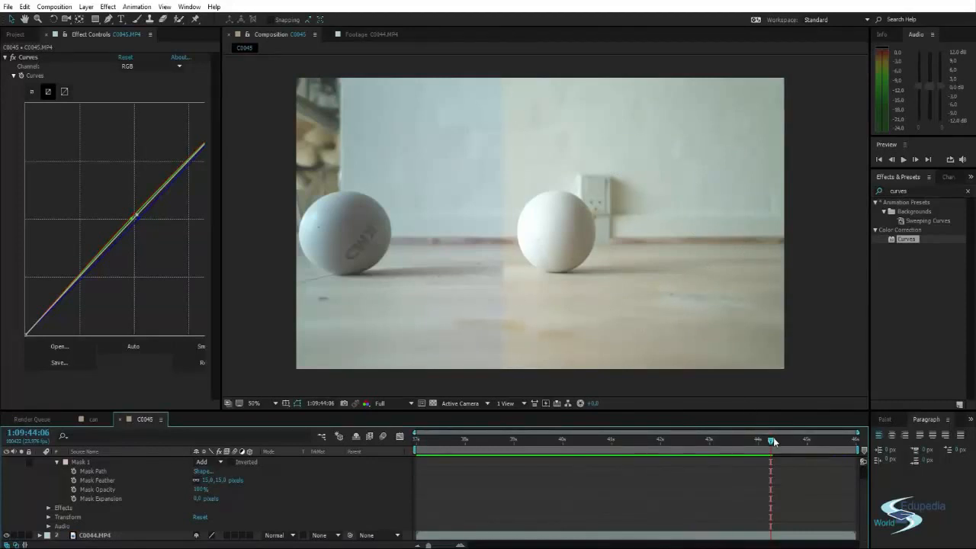
End the work area at 1:09:41:20, collapse the C0045.MP4 layer, and trim the composition to the work area.
{"action": "left_click_drag", "start_coordinate": [750, 440], "coordinate": [654, 447]}
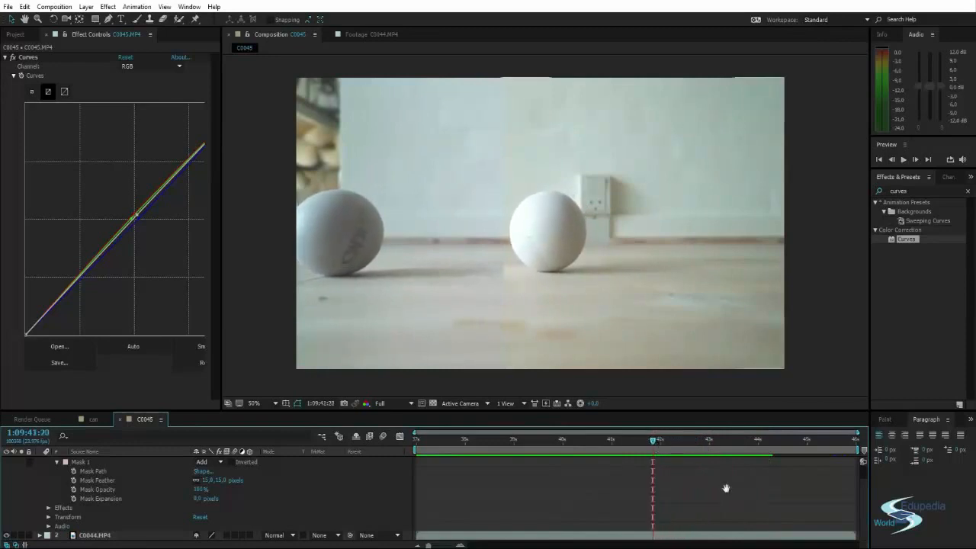
{"action": "key", "text": "alt+bracketright"}
{"action": "scroll", "coordinate": [16, 482], "scroll_direction": "up", "scroll_amount": 1}
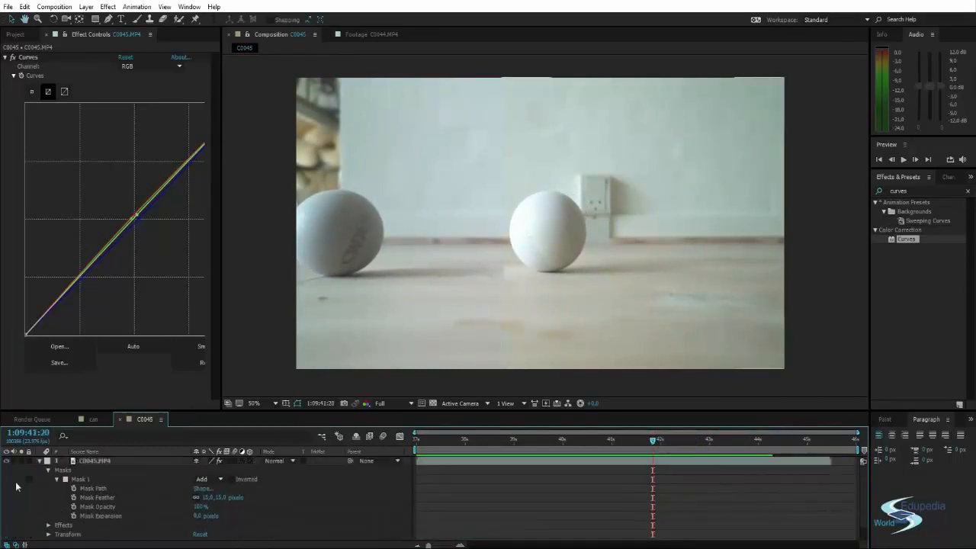
{"action": "left_click", "coordinate": [40, 461]}
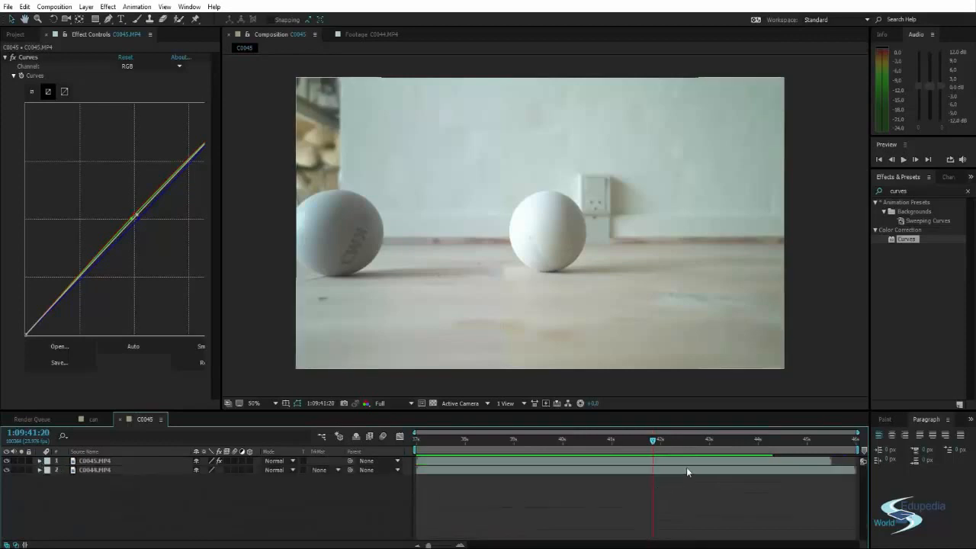
{"action": "right_click", "coordinate": [661, 450]}
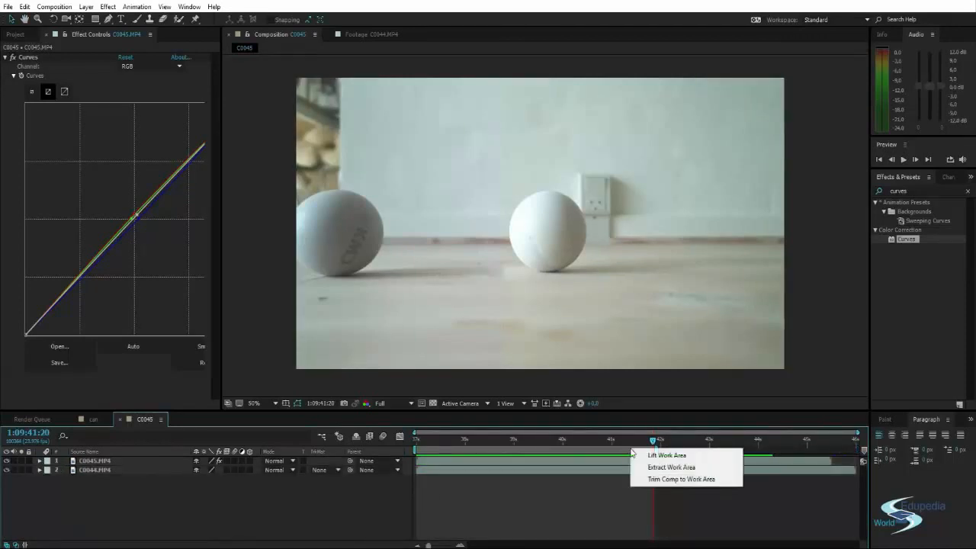
{"action": "left_click", "coordinate": [659, 478]}
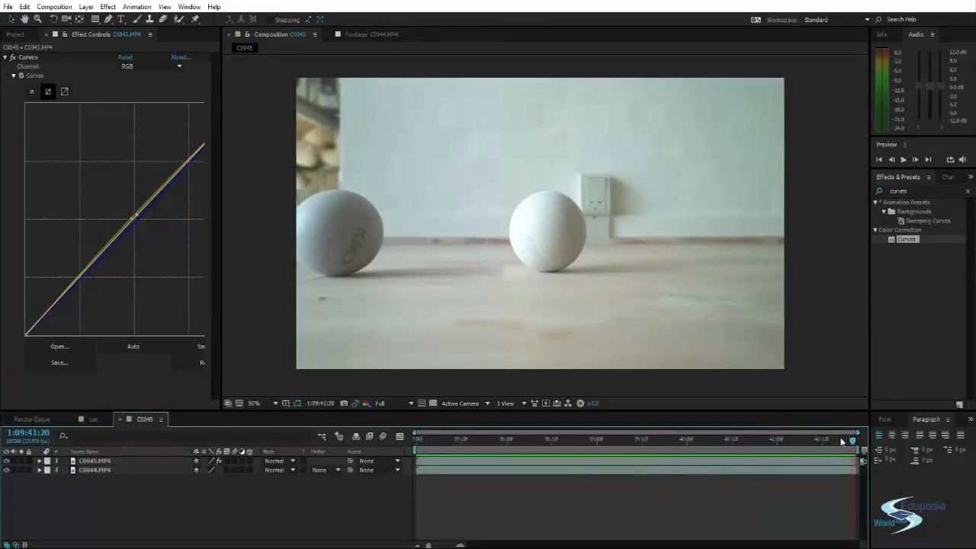
Go to 1:09:40:11, select the C0045.MP4 layer, and hide it while keeping its mask outline displayed.
{"action": "left_click_drag", "start_coordinate": [854, 441], "coordinate": [728, 444]}
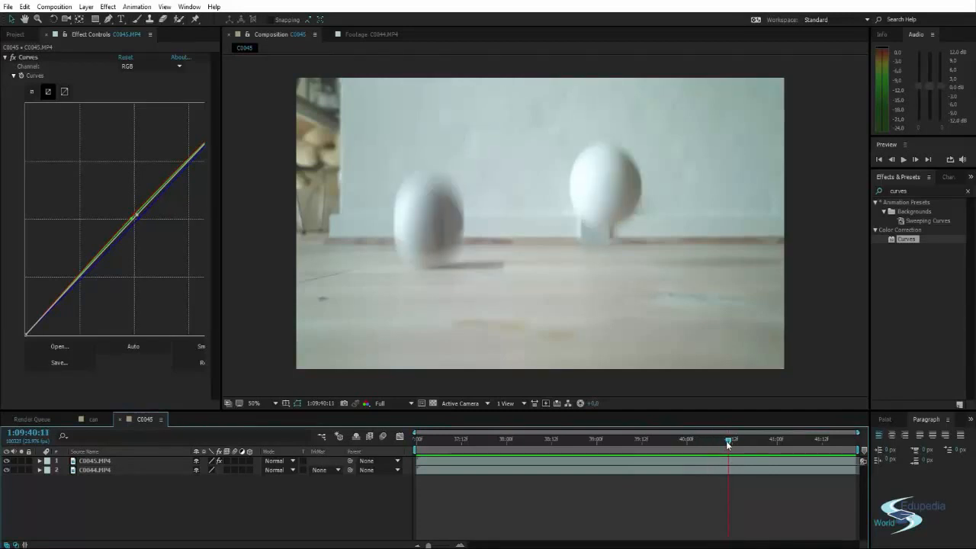
{"action": "left_click", "coordinate": [99, 461]}
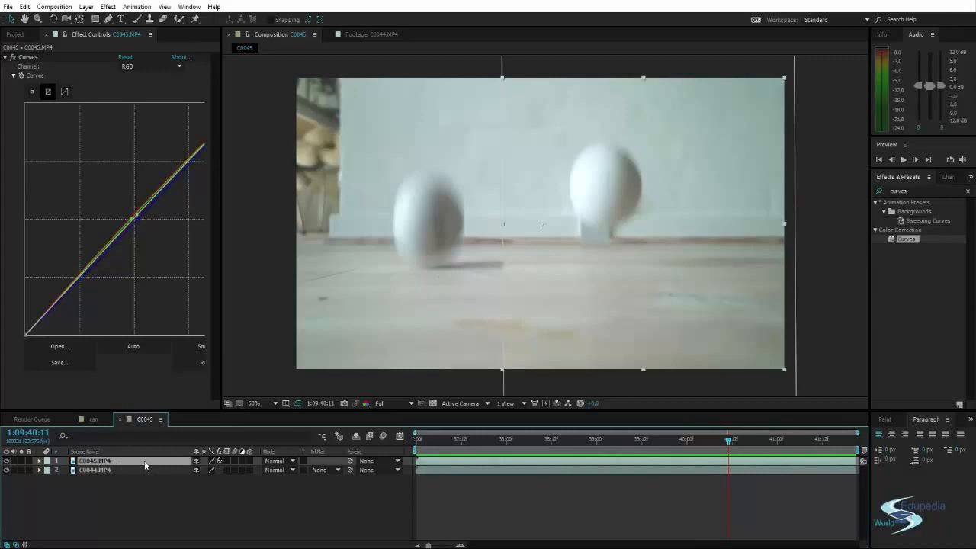
{"action": "left_click", "coordinate": [8, 461]}
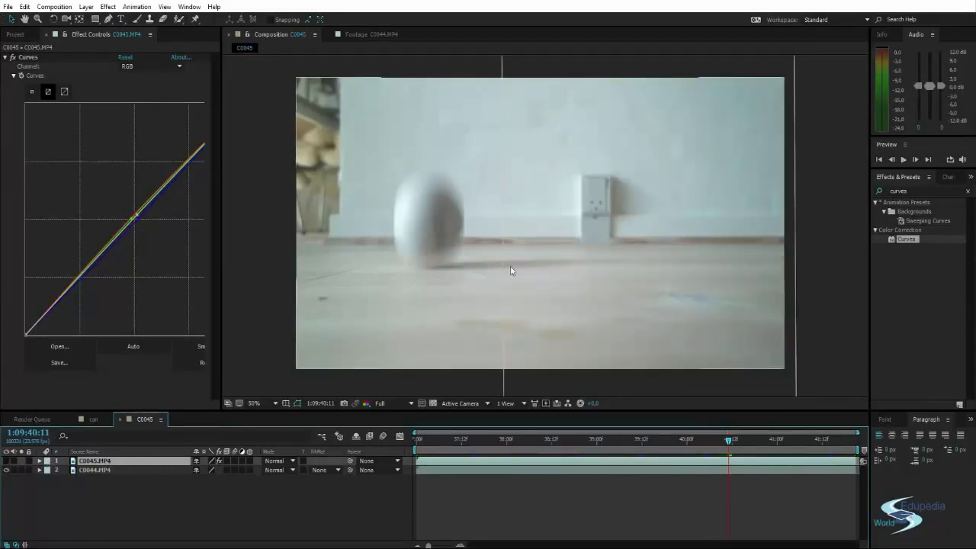
Examine where the ball's shadow crosses the mask edge, and go back two frames to 1:09:40:09.
{"action": "scroll", "coordinate": [513, 256], "scroll_direction": "up", "scroll_amount": 1}
{"action": "left_click_drag", "start_coordinate": [509, 263], "coordinate": [502, 297]}
{"action": "scroll", "coordinate": [517, 283], "scroll_direction": "down", "scroll_amount": 1}
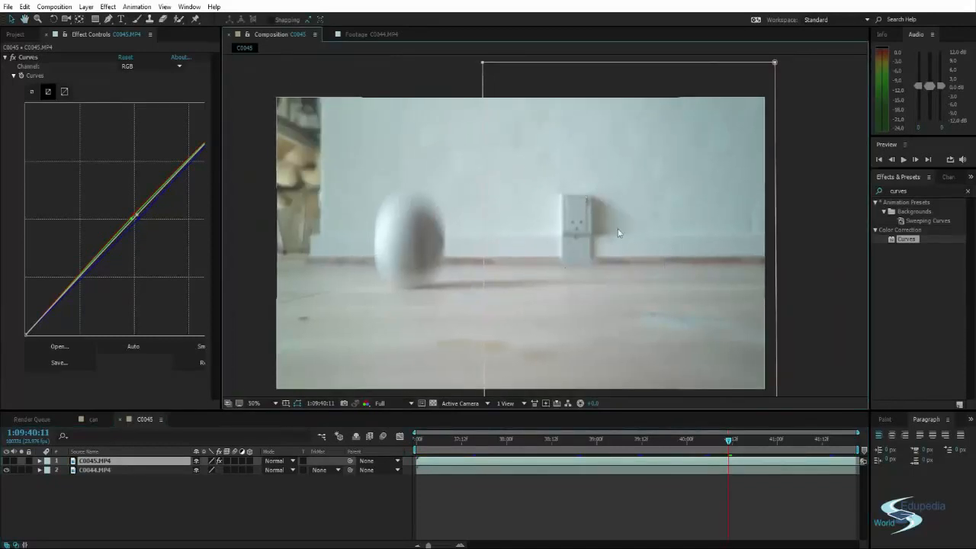
{"action": "scroll", "coordinate": [507, 272], "scroll_direction": "up", "scroll_amount": 1}
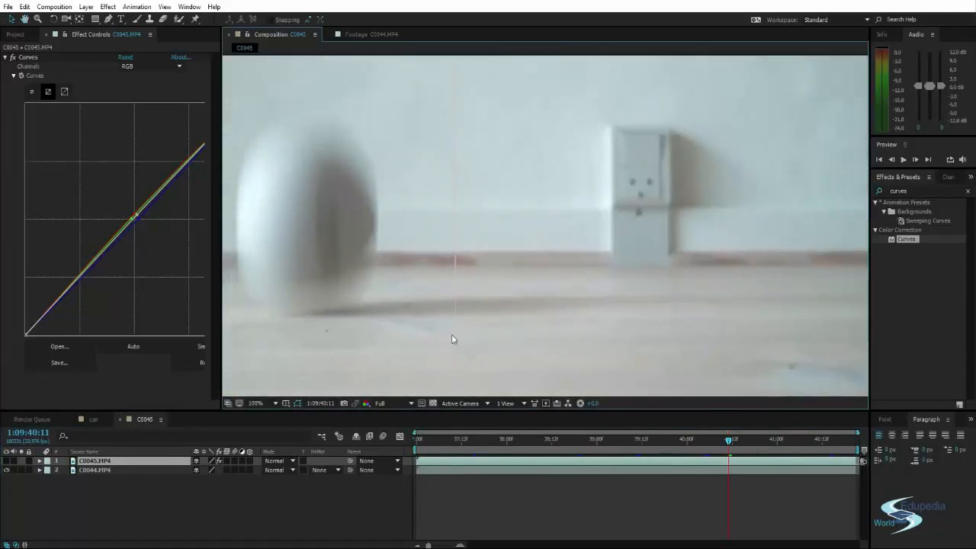
{"action": "scroll", "coordinate": [451, 338], "scroll_direction": "down", "scroll_amount": 3}
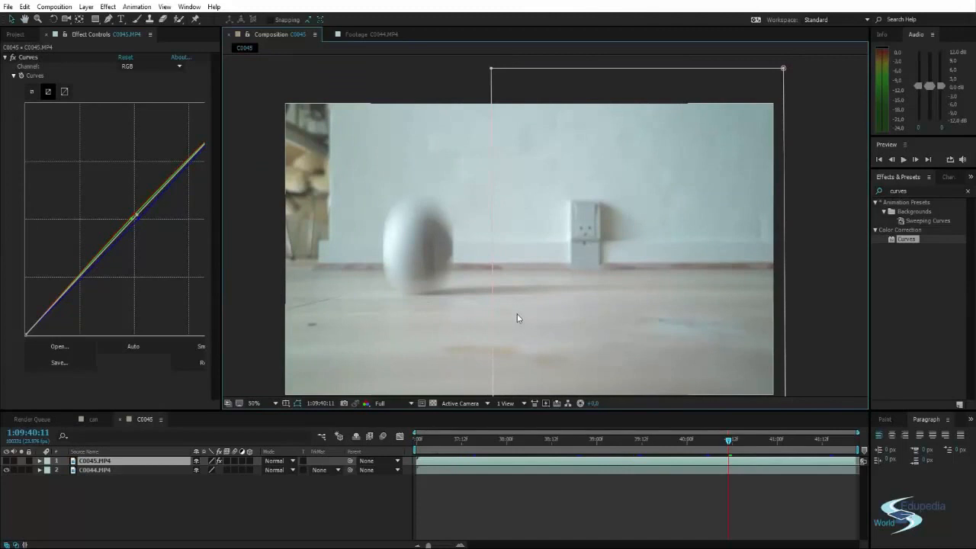
{"action": "key", "text": "Page_Up"}
{"action": "key", "text": "Page_Up"}
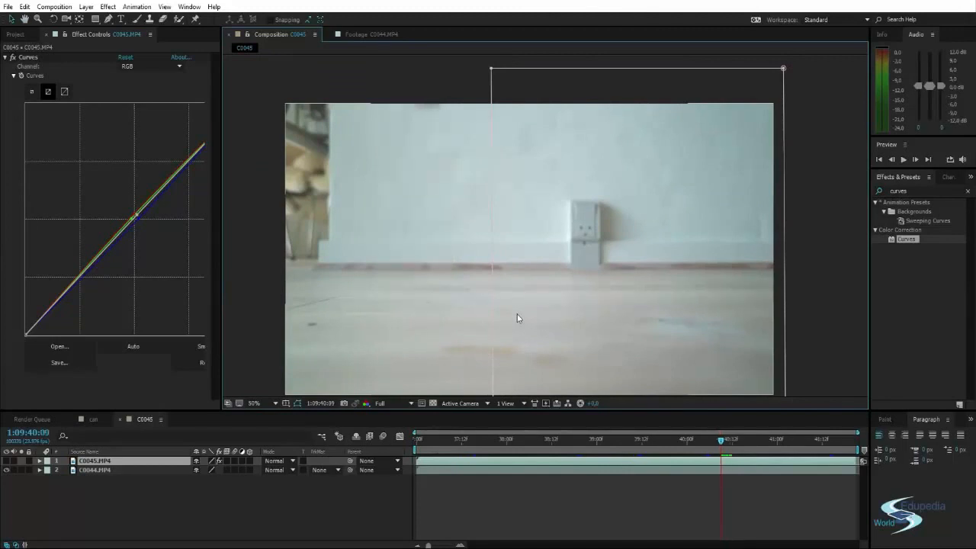
Step through the frames from 1:09:40:09 to 1:09:41:11, examining where the ball's shadow crosses the mask edge.
{"action": "key", "text": "Page_Down"}
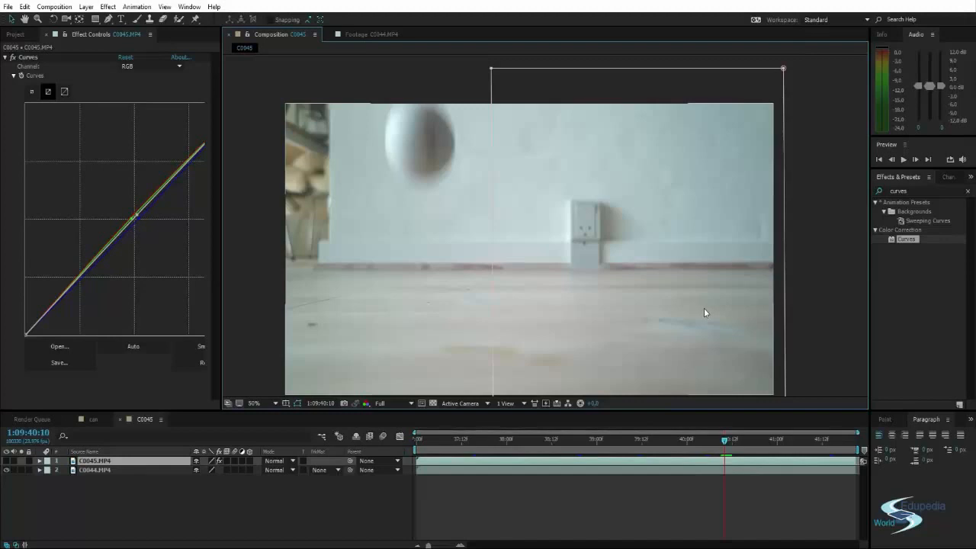
{"action": "key", "text": "Page_Down"}
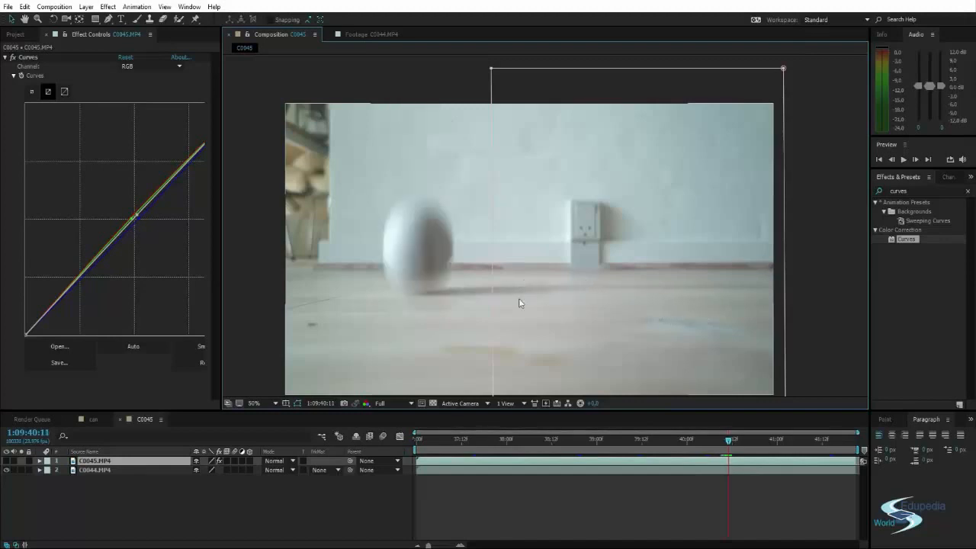
{"action": "key", "text": "Page_Down"}
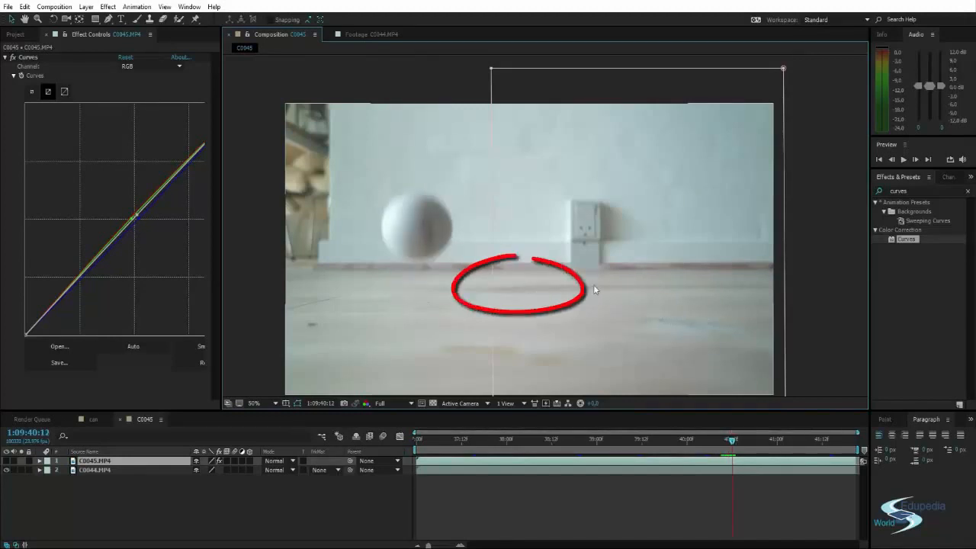
{"action": "key", "text": "Page_Down"}
{"action": "key", "text": "Page_Down"}
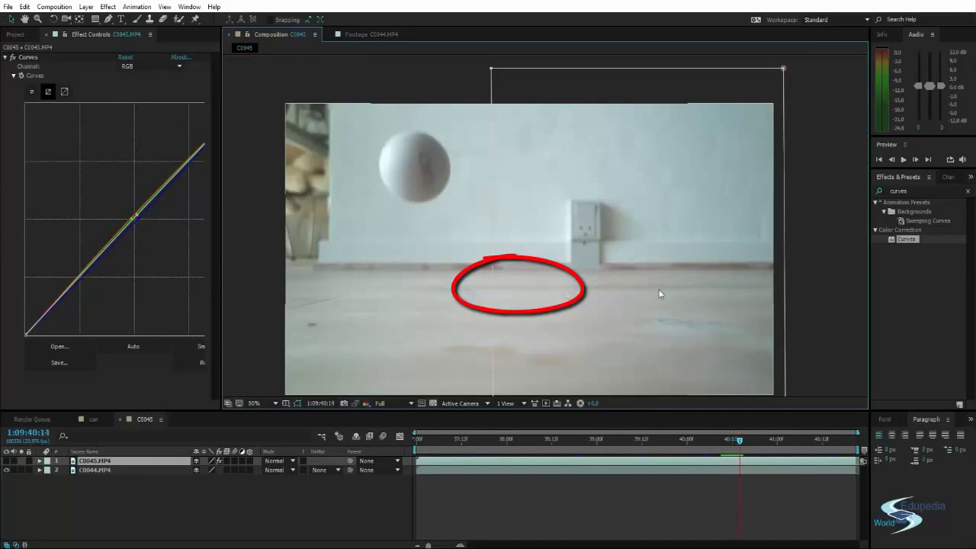
{"action": "key", "text": "Page_Down"}
{"action": "key", "text": "Page_Down"}
{"action": "key", "text": "Page_Down"}
{"action": "key", "text": "Page_Down"}
{"action": "key", "text": "Page_Down"}
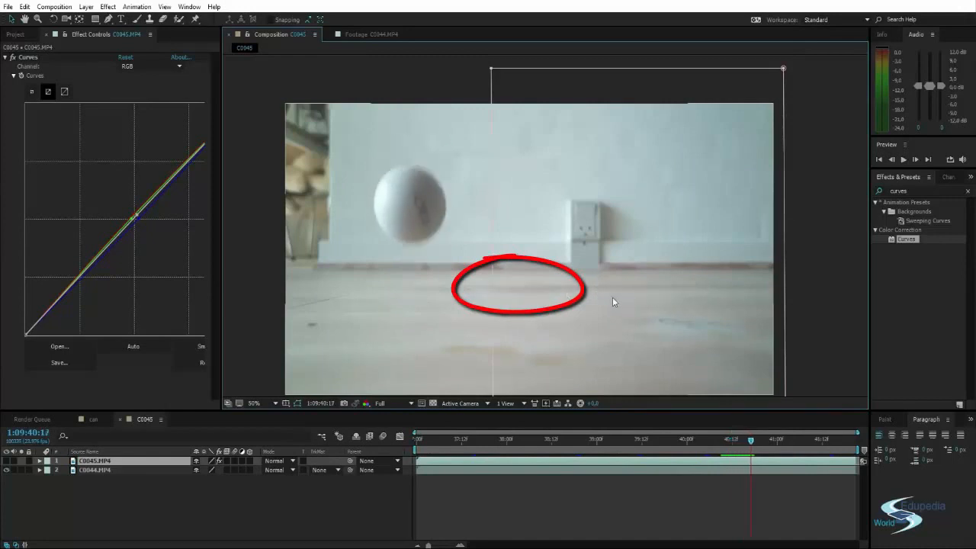
{"action": "key", "text": "Page_Down"}
{"action": "key", "text": "Page_Down"}
{"action": "key", "text": "Page_Down"}
{"action": "key", "text": "Page_Down"}
{"action": "key", "text": "Page_Down"}
{"action": "key", "text": "Page_Down"}
{"action": "key", "text": "Page_Down"}
{"action": "key", "text": "Page_Down"}
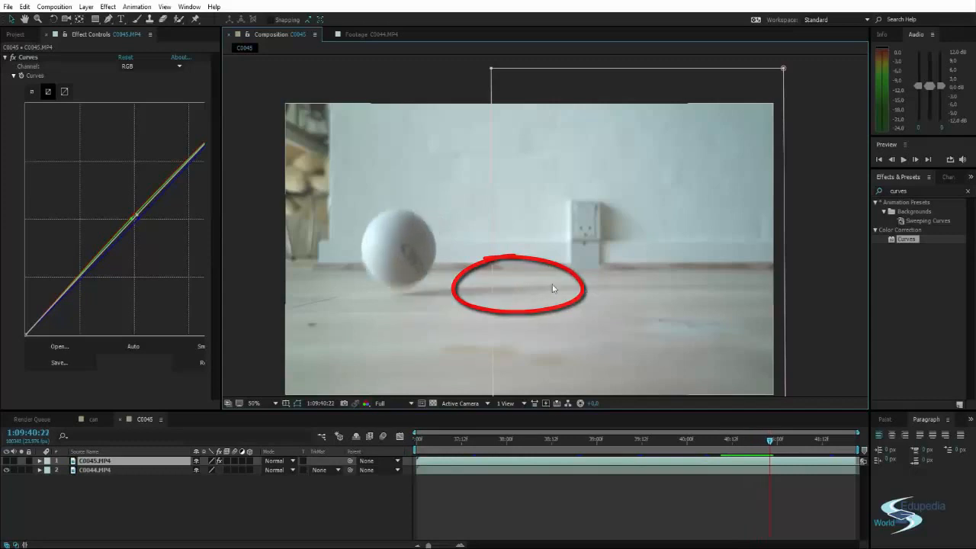
{"action": "key", "text": "Page_Down"}
{"action": "key", "text": "Page_Down"}
{"action": "key", "text": "Page_Down"}
{"action": "key", "text": "Page_Down"}
{"action": "key", "text": "Page_Down"}
{"action": "key", "text": "Page_Down"}
{"action": "key", "text": "Page_Down"}
{"action": "key", "text": "Page_Down"}
{"action": "key", "text": "Page_Down"}
{"action": "key", "text": "Page_Down"}
{"action": "key", "text": "Page_Down"}
{"action": "key", "text": "Page_Down"}
{"action": "key", "text": "Page_Down"}
{"action": "key", "text": "Page_Down"}
{"action": "key", "text": "Page_Down"}
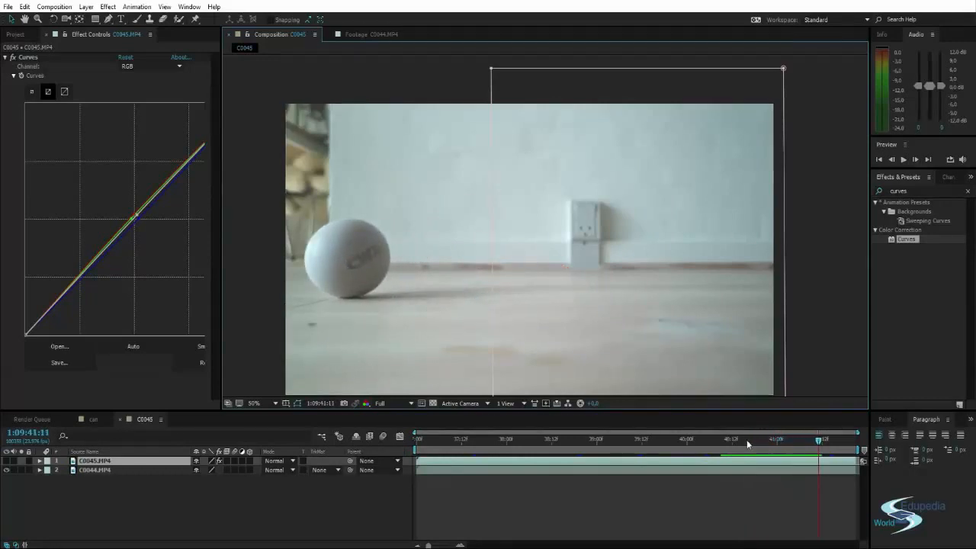
Return to 1:09:40:09 and step back and forth through the next two frames to examine the shadow at the ball's first bounce.
{"action": "left_click_drag", "start_coordinate": [746, 439], "coordinate": [722, 446]}
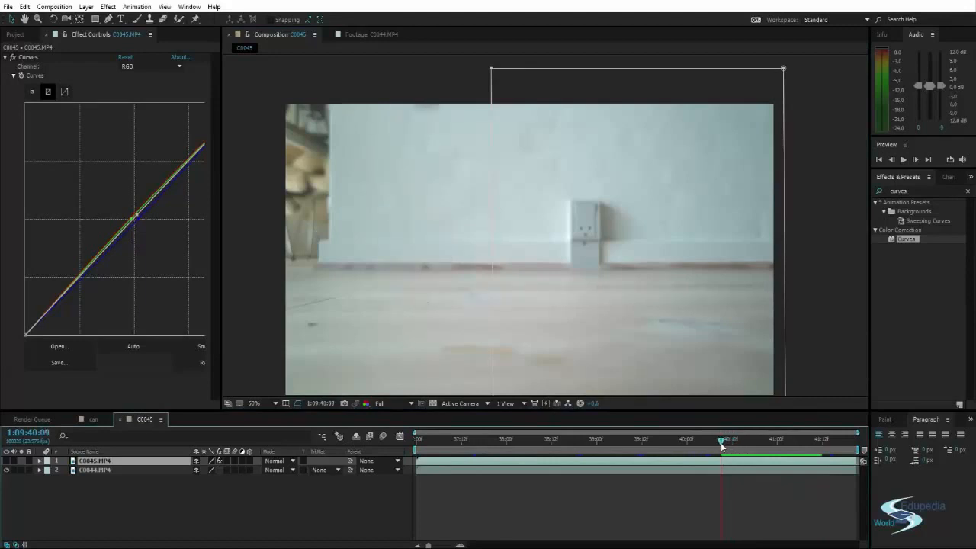
{"action": "key", "text": "Page_Down"}
{"action": "key", "text": "Page_Down"}
{"action": "key", "text": "Page_Up"}
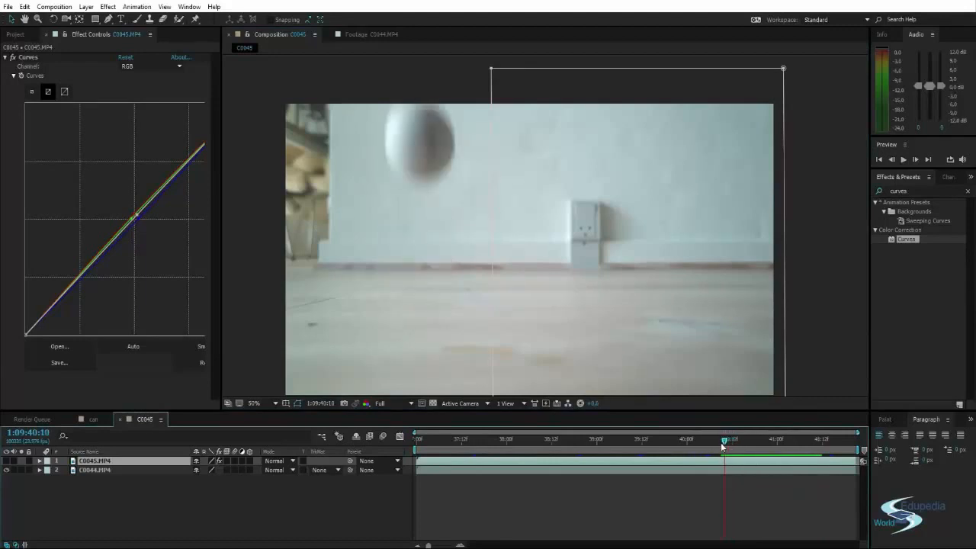
{"action": "key", "text": "Page_Up"}
{"action": "key", "text": "Page_Down"}
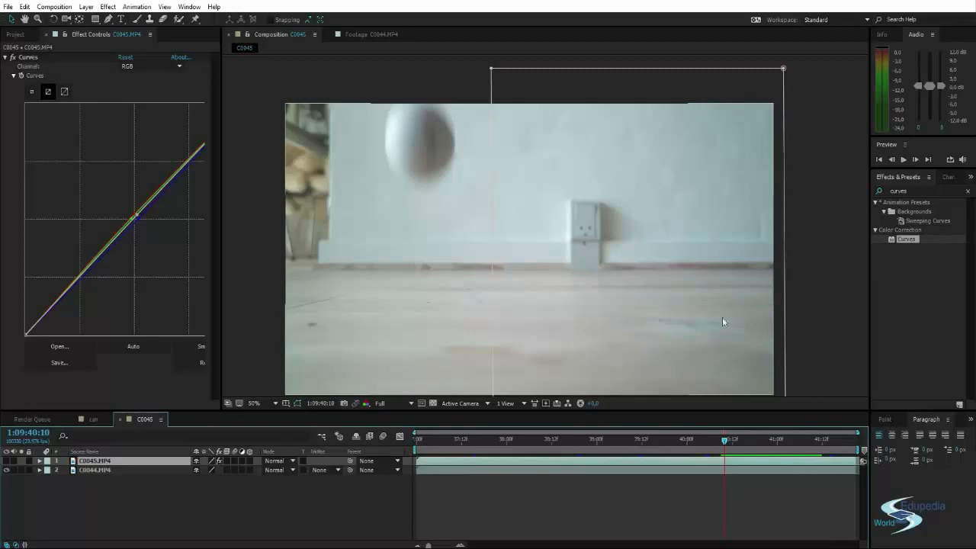
{"action": "key", "text": "Page_Down"}
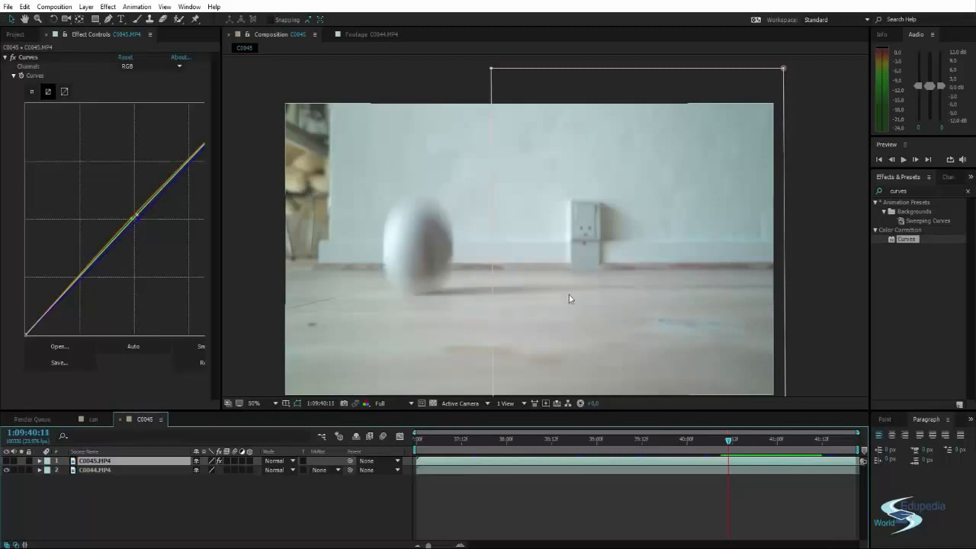
{"action": "key", "text": "Page_Up"}
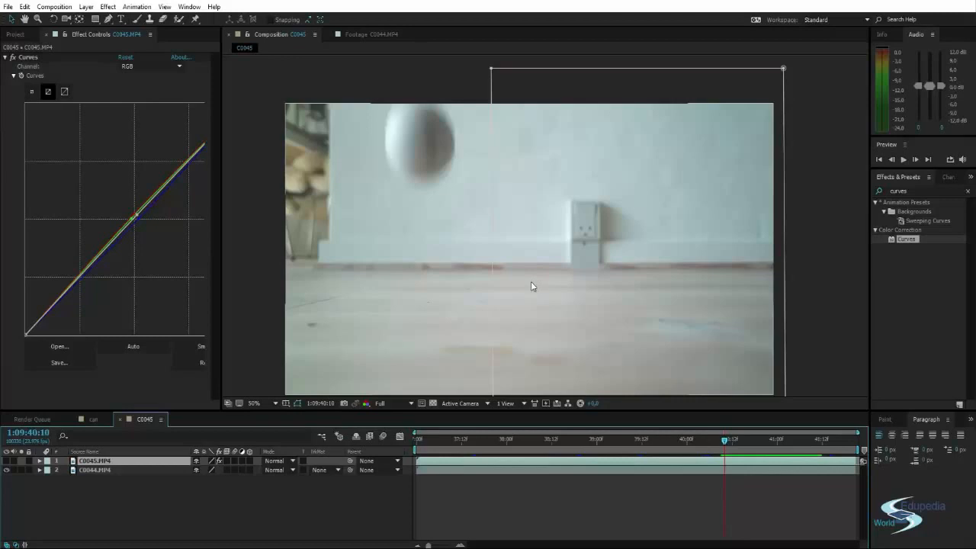
At 1:09:40:11, draw a closed mask around the cut-off shadow on the C0045.MP4 layer with the Pen tool, and check it with the layer shown.
{"action": "key", "text": "Page_Down"}
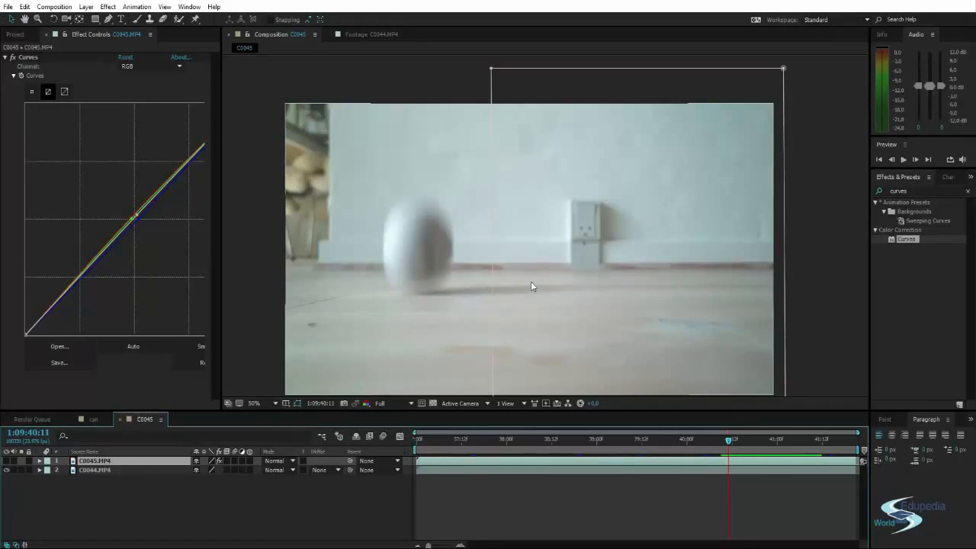
{"action": "key", "text": "g"}
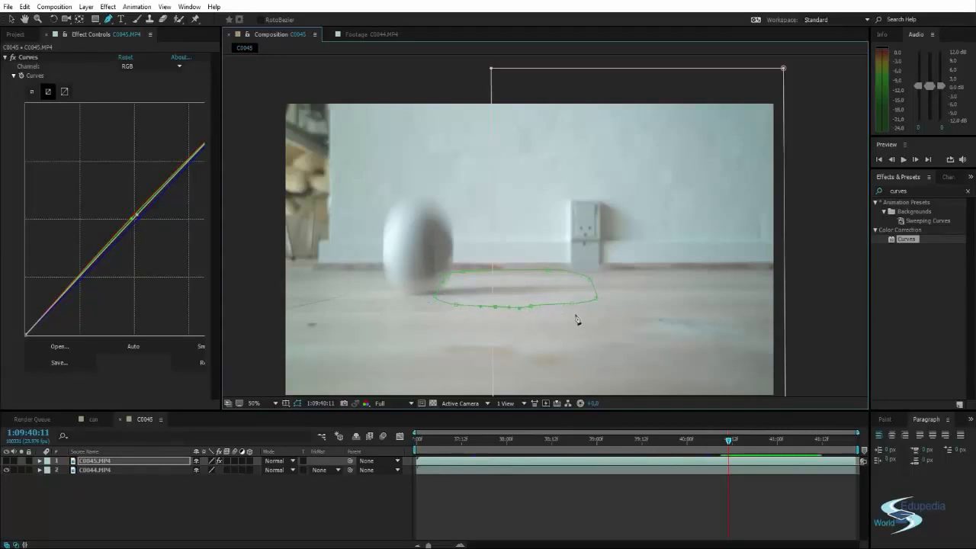
{"action": "left_click", "coordinate": [6, 461]}
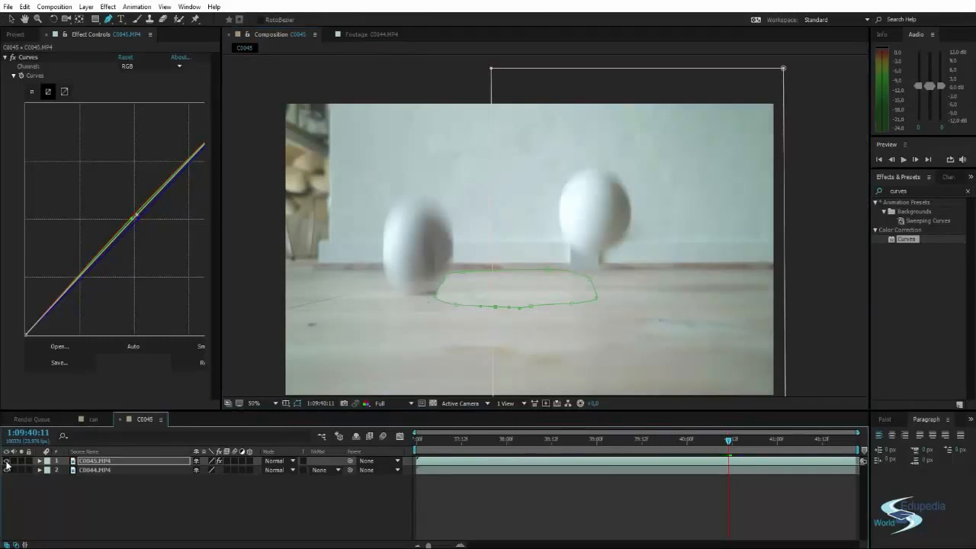
{"action": "left_click", "coordinate": [6, 461]}
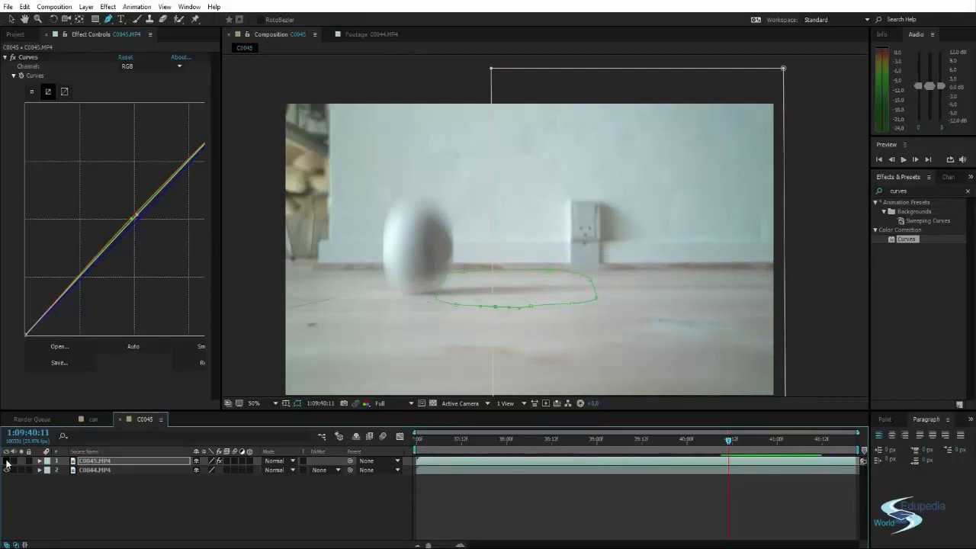
At 1:09:40:12, show the C0045.MP4 layer and pull the shadow mask's right edge inward so it clears the second ball.
{"action": "key", "text": "Page_Down"}
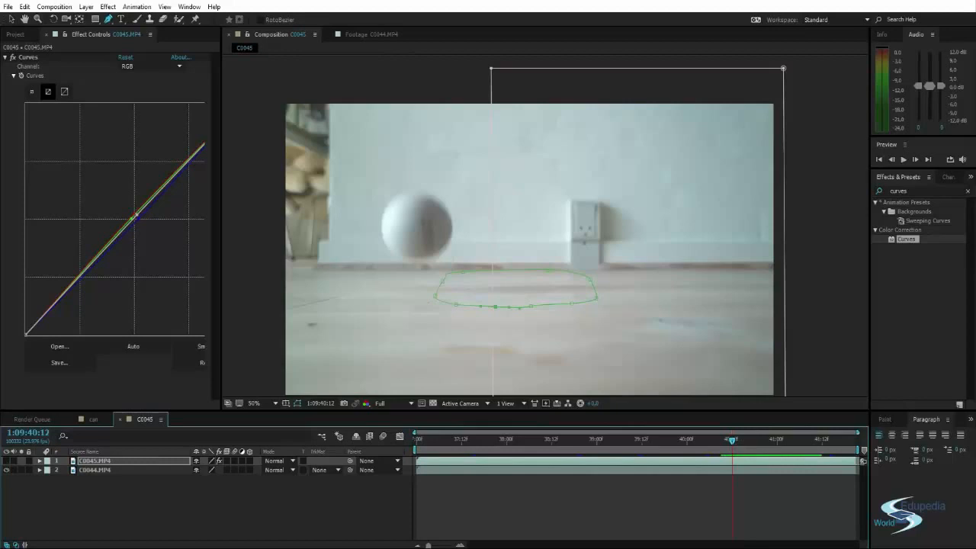
{"action": "left_click", "coordinate": [6, 461]}
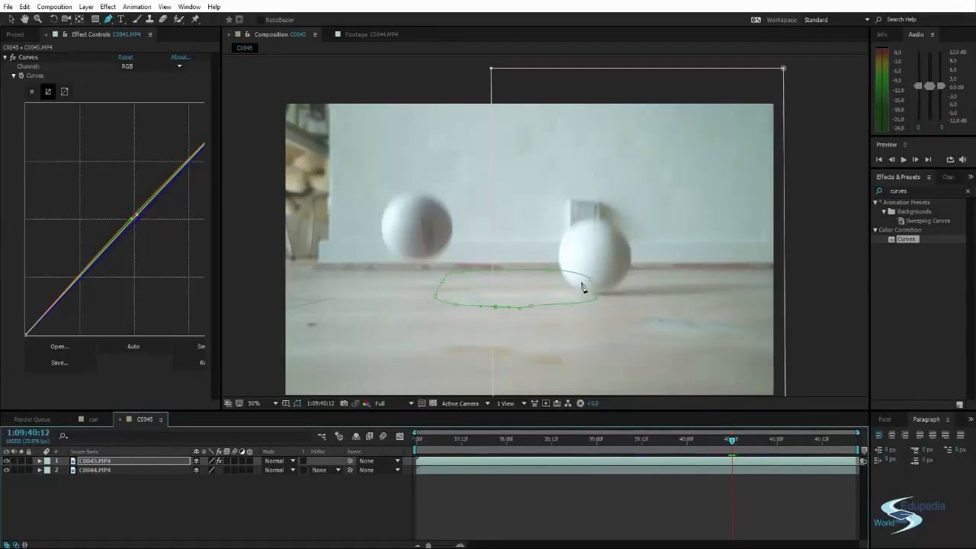
{"action": "left_click_drag", "start_coordinate": [591, 281], "coordinate": [565, 295]}
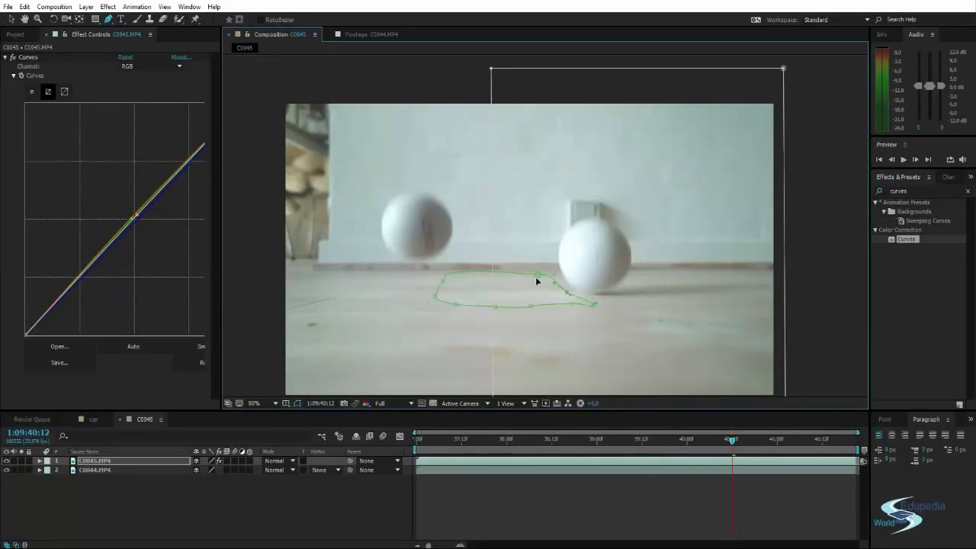
{"action": "key", "text": "ctrl+Right"}
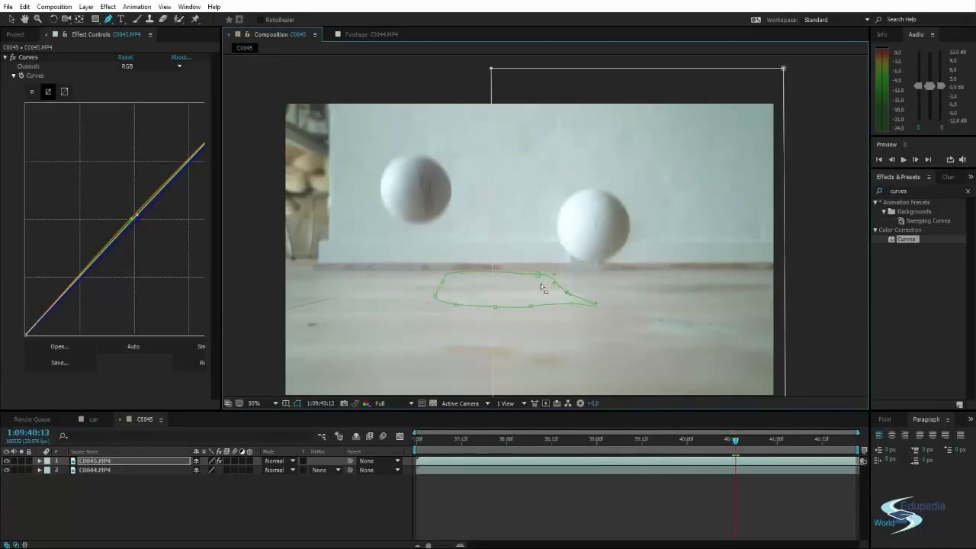
{"action": "key", "text": "ctrl+Left"}
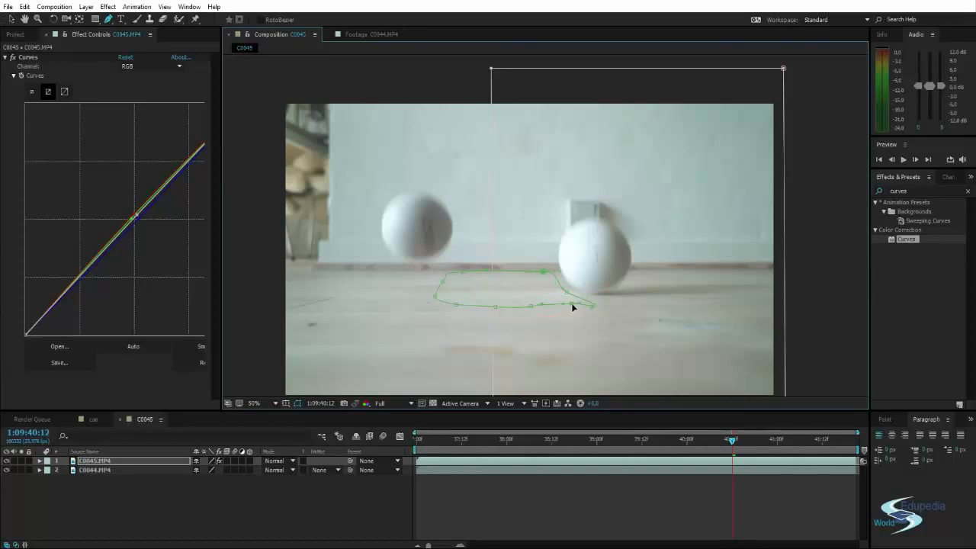
Expand Mask 2 of the C0045.MP4 layer and enable keyframing for its Mask Path at 1:09:40:12.
{"action": "left_click", "coordinate": [81, 462]}
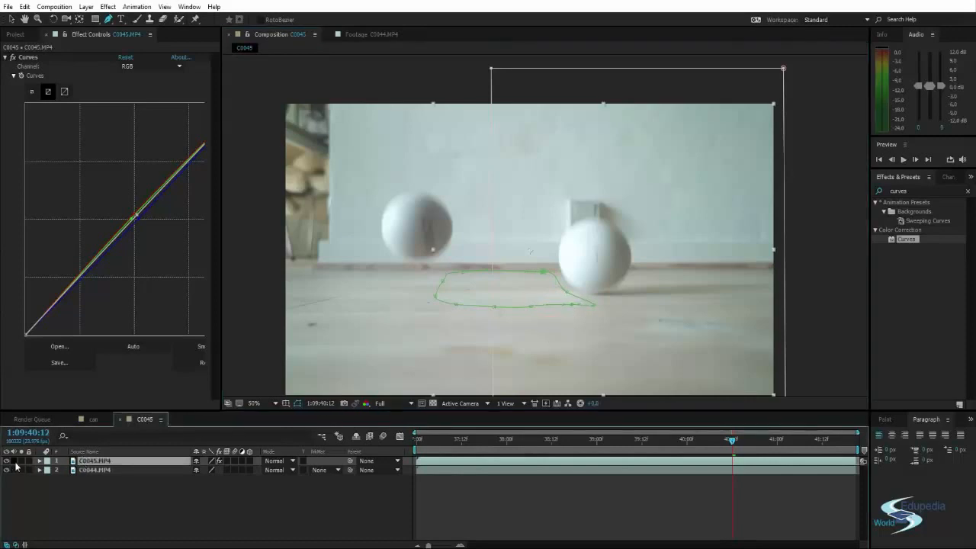
{"action": "left_click", "coordinate": [38, 461]}
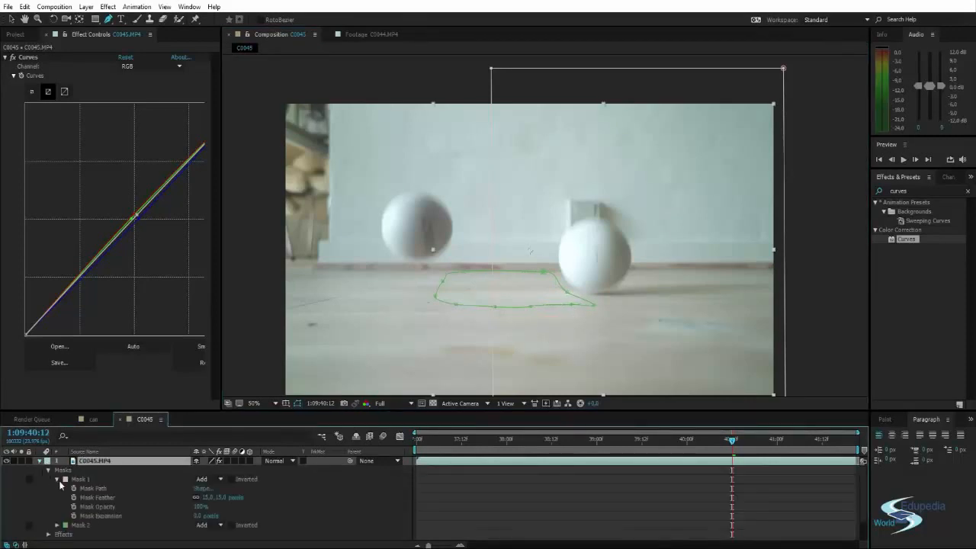
{"action": "left_click", "coordinate": [56, 526]}
{"action": "scroll", "coordinate": [57, 525], "scroll_direction": "down", "scroll_amount": 1}
{"action": "scroll", "coordinate": [144, 481], "scroll_direction": "down", "scroll_amount": 1}
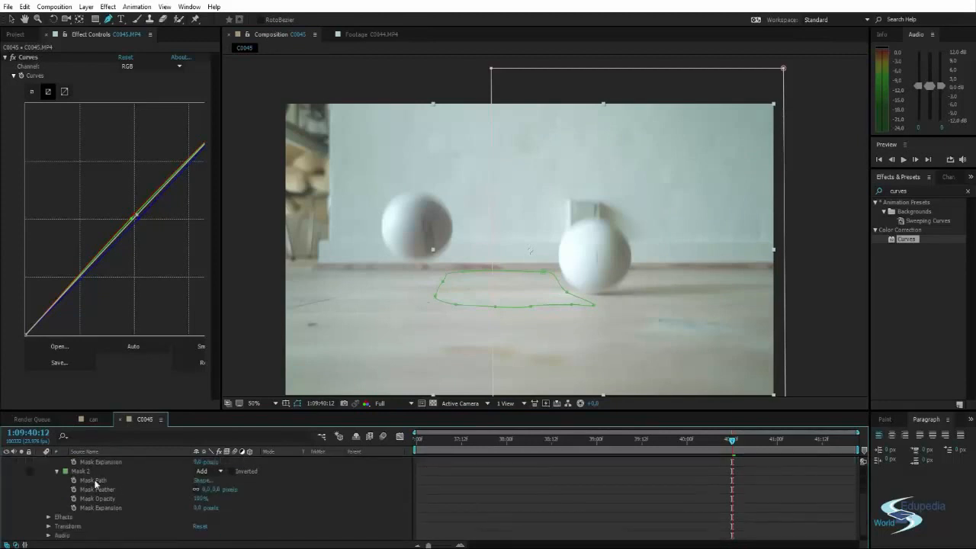
{"action": "left_click", "coordinate": [92, 481]}
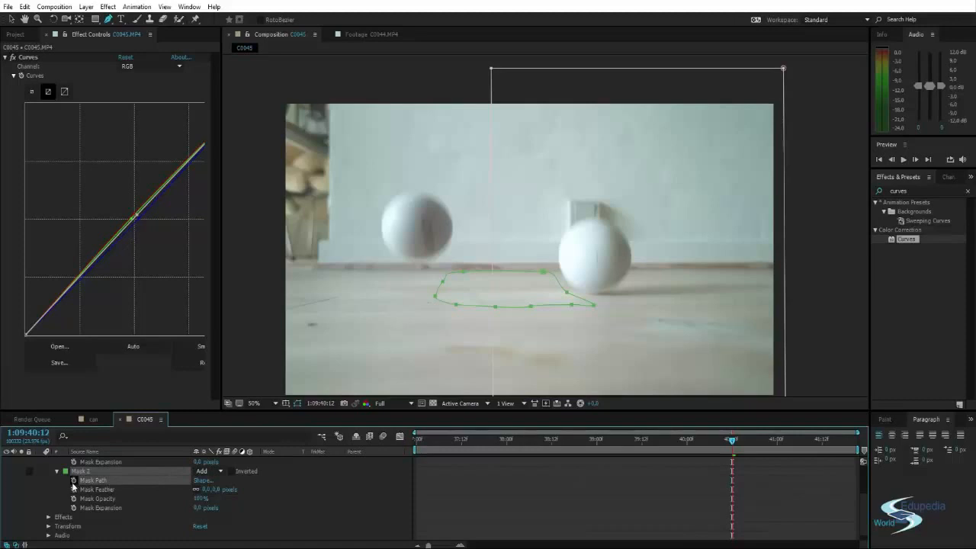
{"action": "left_click", "coordinate": [74, 481]}
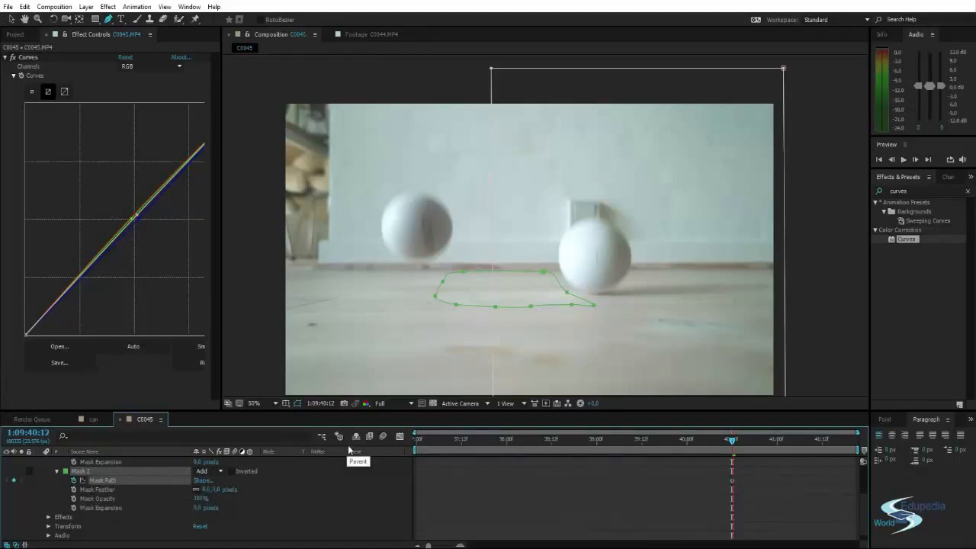
Go back one frame to 1:09:40:11 and hide the C0045.MP4 layer, keeping the Mask 2 outline displayed.
{"action": "key", "text": "Page_Down"}
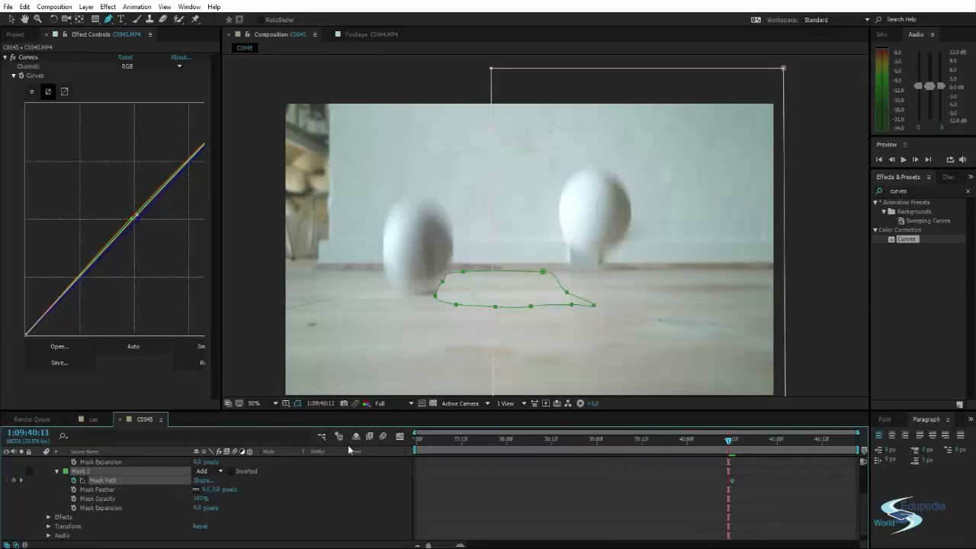
{"action": "scroll", "coordinate": [23, 468], "scroll_direction": "up", "scroll_amount": 3}
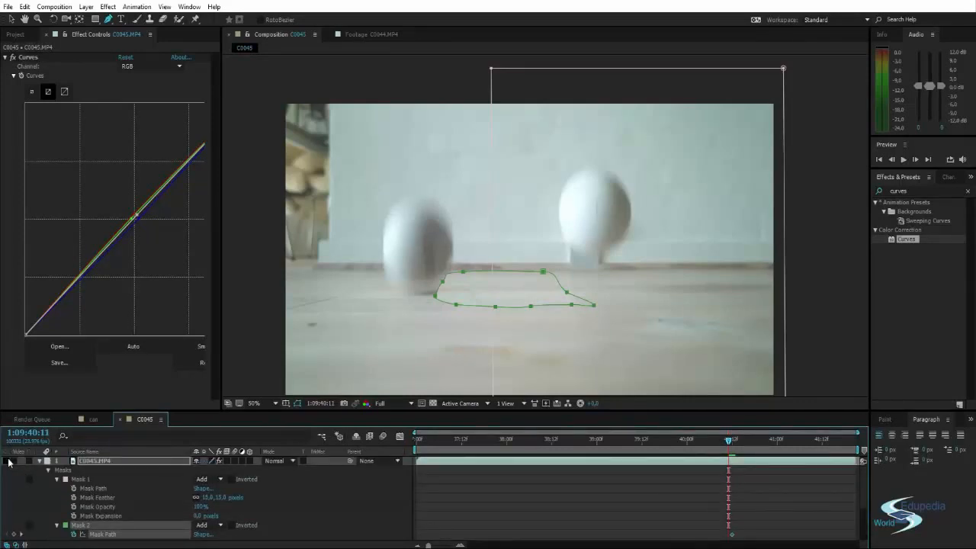
{"action": "left_click", "coordinate": [7, 461]}
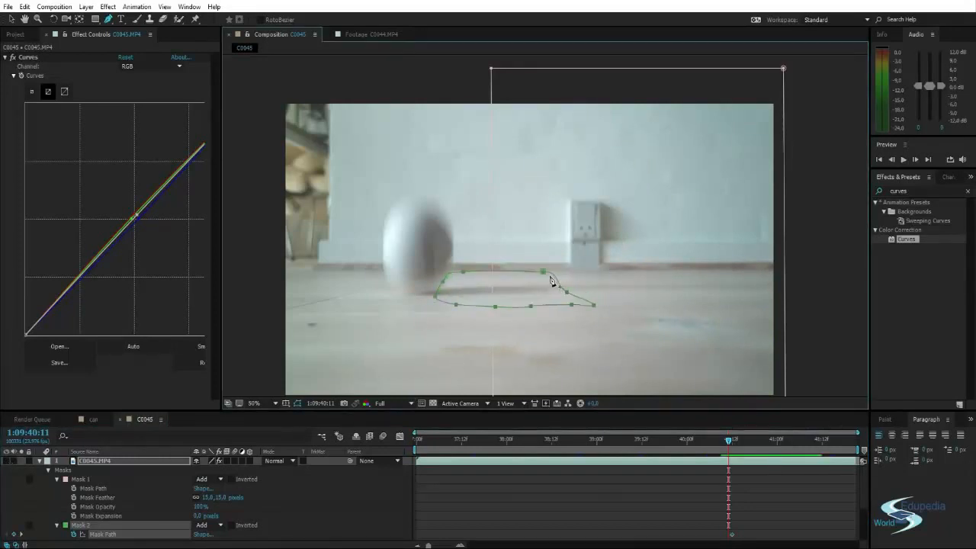
{"action": "left_click_drag", "start_coordinate": [568, 293], "coordinate": [577, 288]}
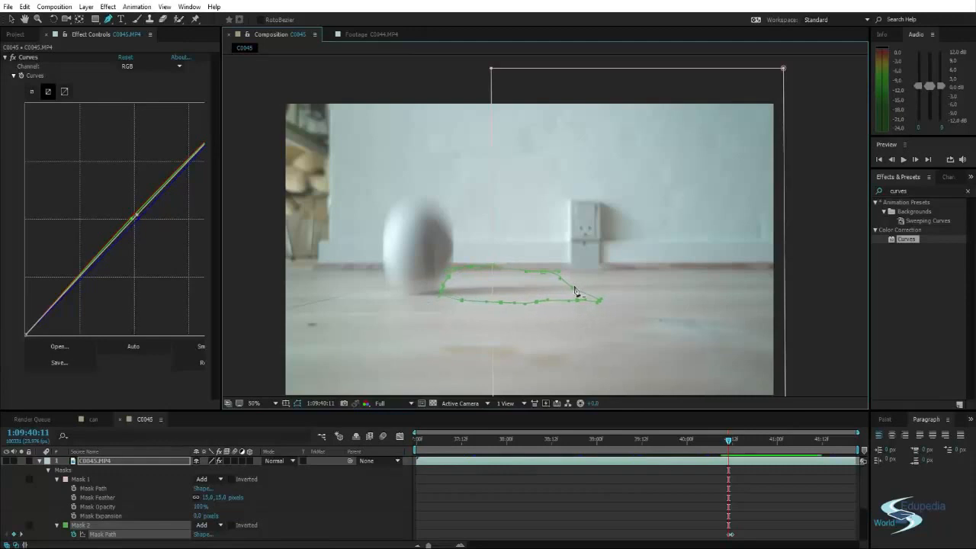
{"action": "key", "text": "ctrl+z"}
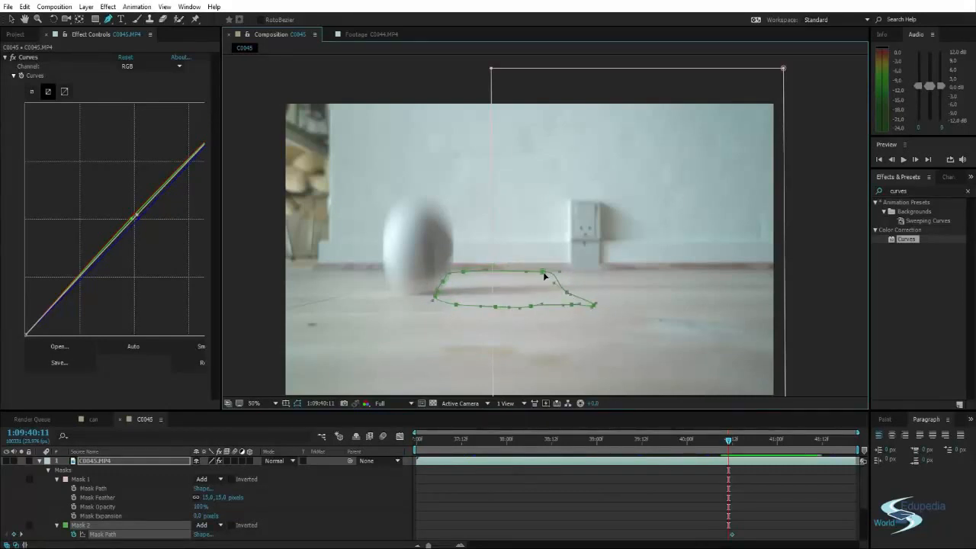
{"action": "left_click_drag", "start_coordinate": [565, 293], "coordinate": [581, 281]}
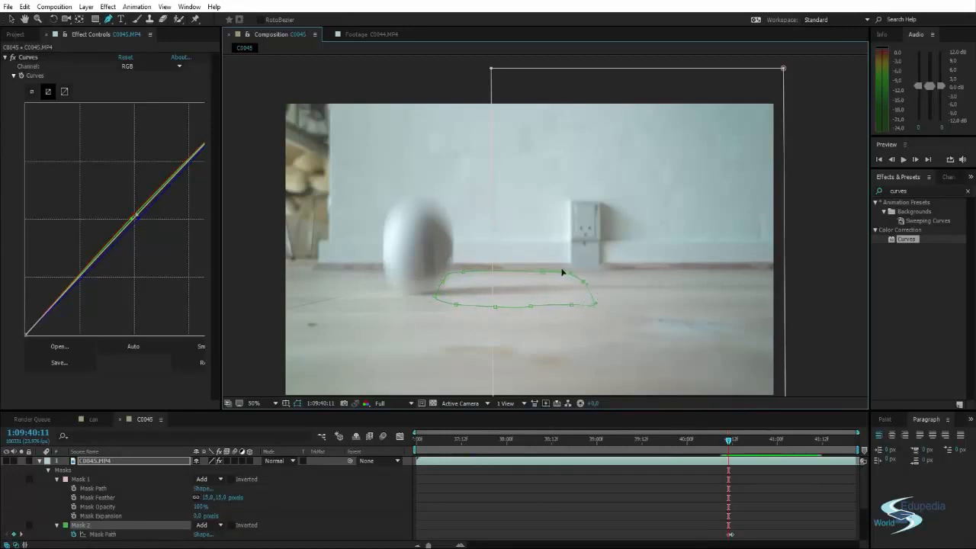
{"action": "left_click_drag", "start_coordinate": [593, 305], "coordinate": [593, 300]}
{"action": "key", "text": "shift+Left"}
{"action": "key", "text": "shift+Left"}
{"action": "key", "text": "ctrl+z"}
{"action": "key", "text": "ctrl+z"}
{"action": "key", "text": "ctrl+z"}
{"action": "key", "text": "ctrl+z"}
{"action": "key", "text": "ctrl+z"}
{"action": "key", "text": "ctrl+z"}
{"action": "key", "text": "ctrl+z"}
Move Mask 2's right corner outward around the shadow at 1:09:40:11, and check the path at 1:09:40:12 with the C0045.MP4 layer shown.
{"action": "left_click_drag", "start_coordinate": [568, 296], "coordinate": [583, 279]}
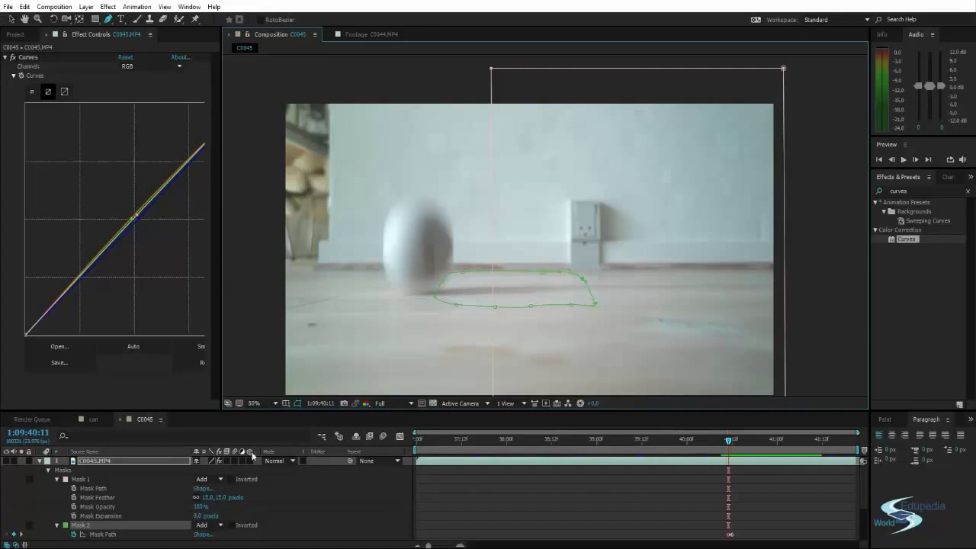
{"action": "left_click", "coordinate": [732, 443]}
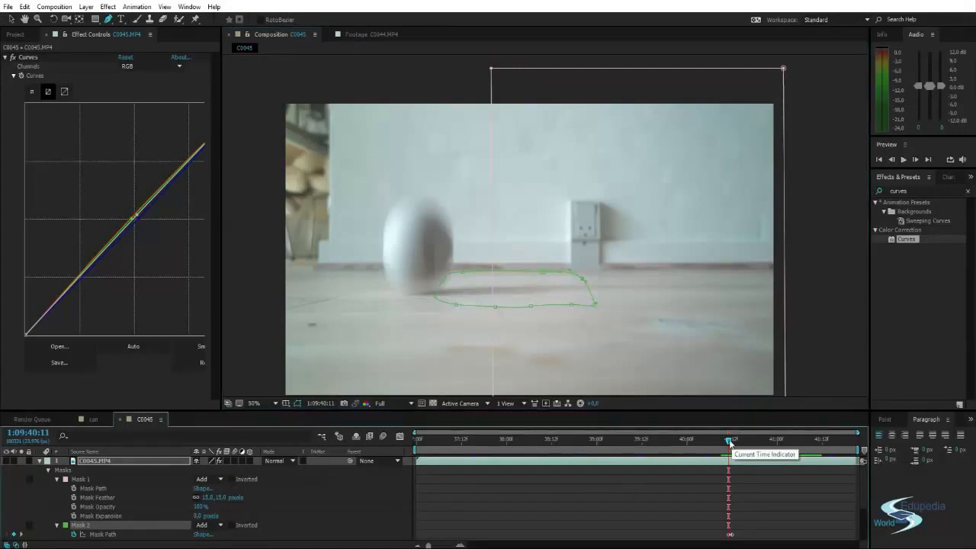
{"action": "left_click_drag", "start_coordinate": [729, 441], "coordinate": [730, 442]}
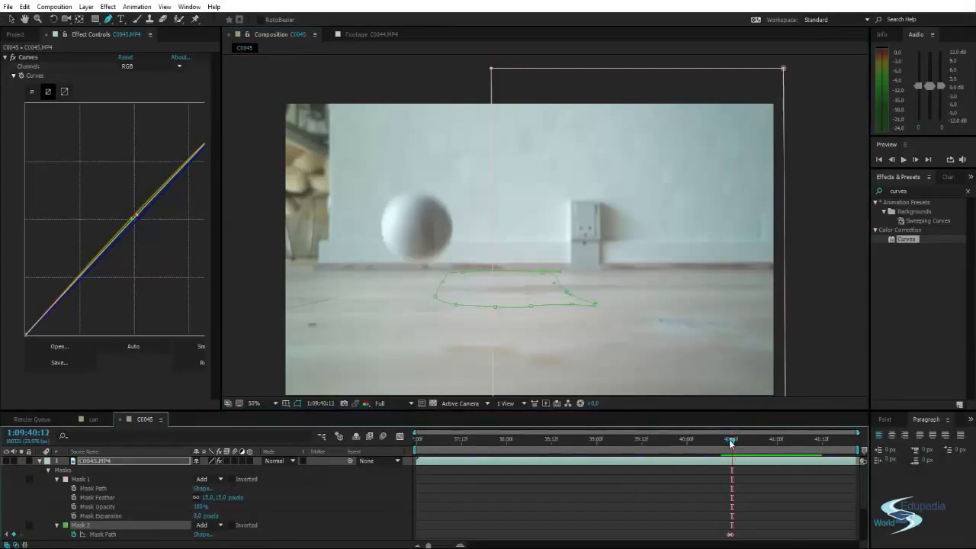
{"action": "key", "text": "Page_Up"}
{"action": "key", "text": "Page_Down"}
{"action": "left_click", "coordinate": [7, 461]}
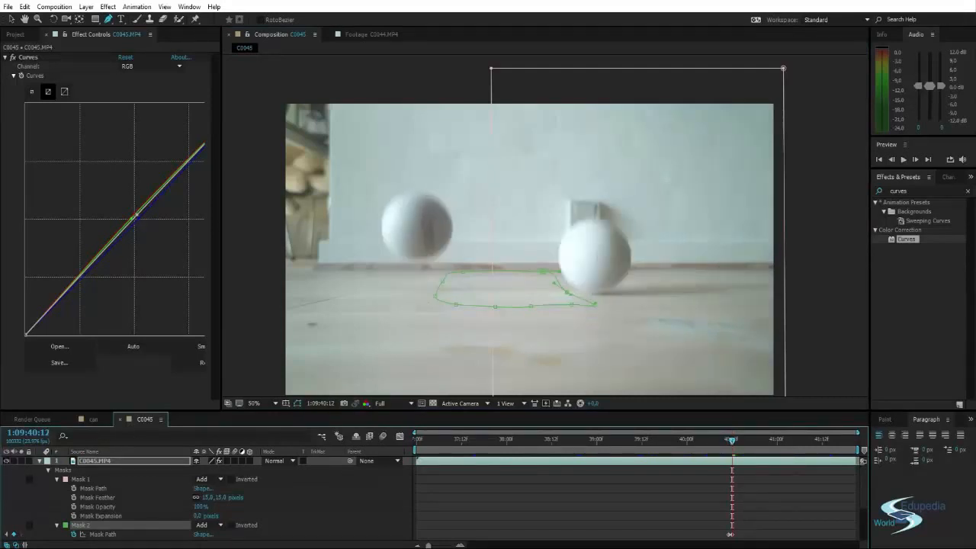
Compare the Mask 2 outline and the shadow between frames 1:09:40:11 and 1:09:40:12.
{"action": "key", "text": "Page_Up"}
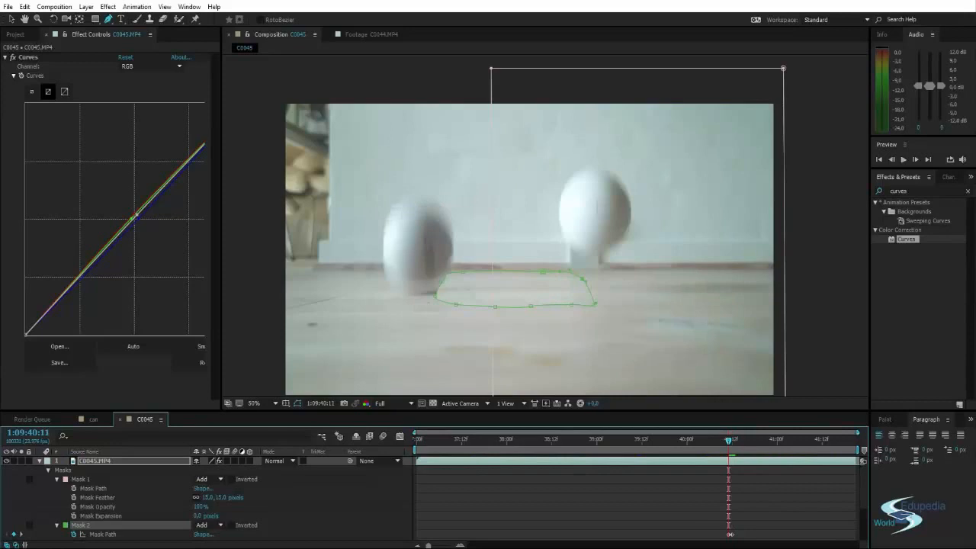
{"action": "key", "text": "Page_Down"}
{"action": "key", "text": "Page_Up"}
{"action": "key", "text": "Page_Down"}
{"action": "key", "text": "Page_Up"}
{"action": "key", "text": "Page_Down"}
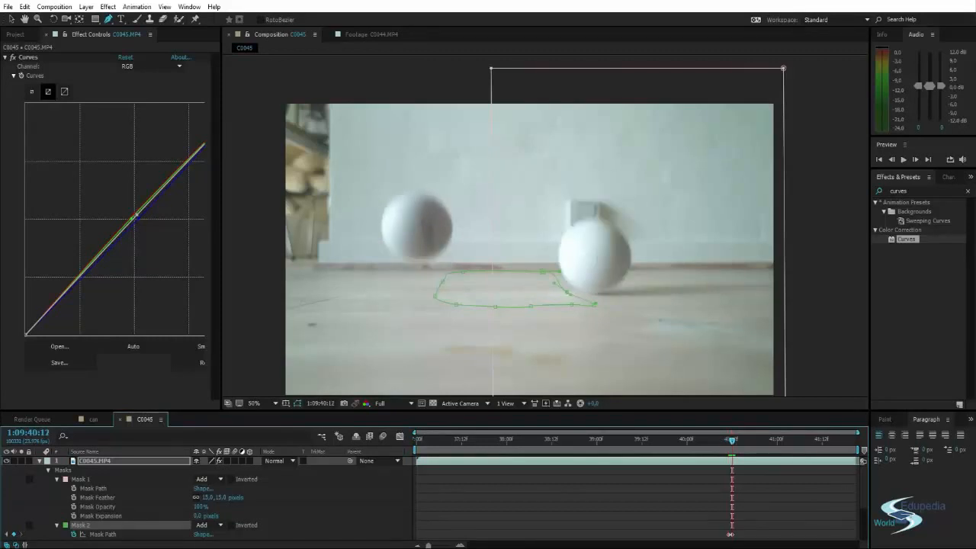
Step ahead frame by frame from 1:09:40:12 to examine the second ball's movement against the Mask 2 outline.
{"action": "key", "text": "Page_Down"}
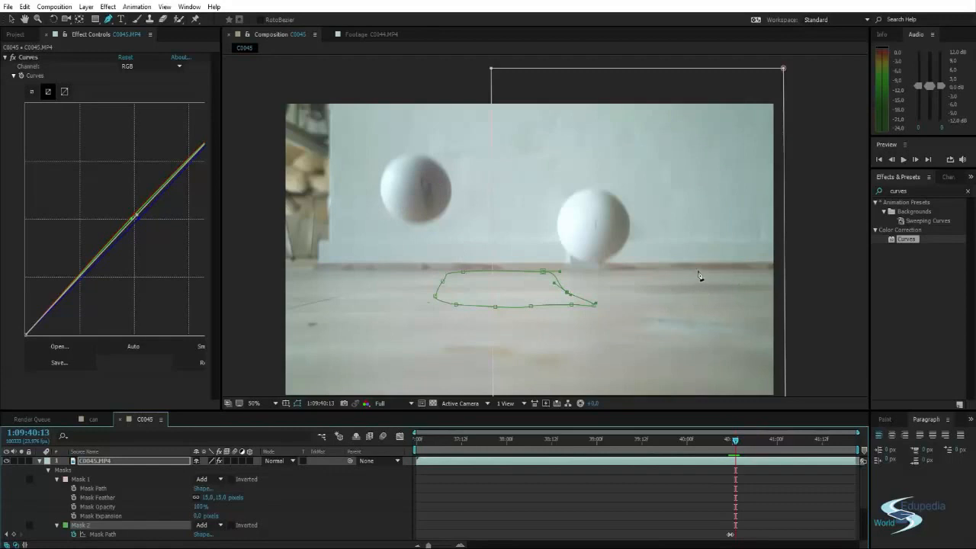
{"action": "key", "text": "Page_Down"}
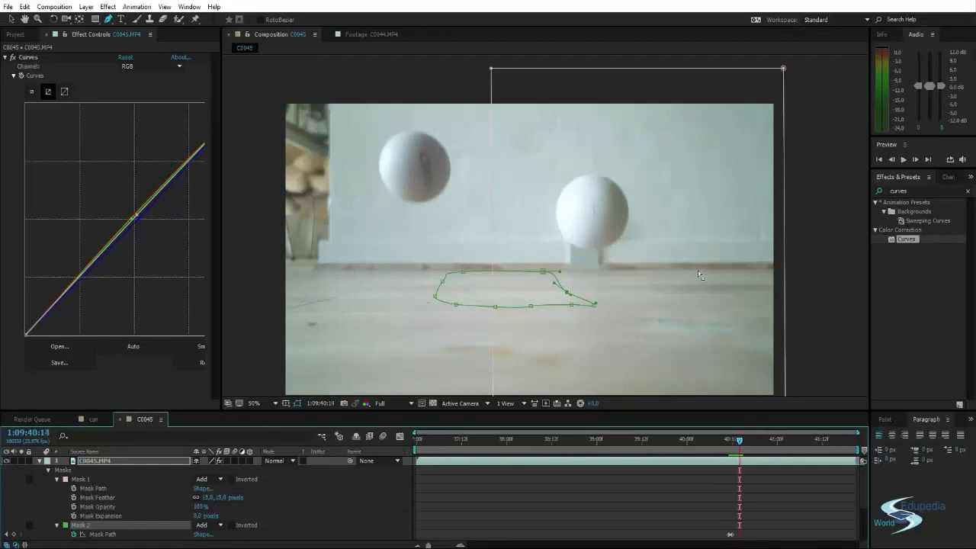
{"action": "key", "text": "Page_Down"}
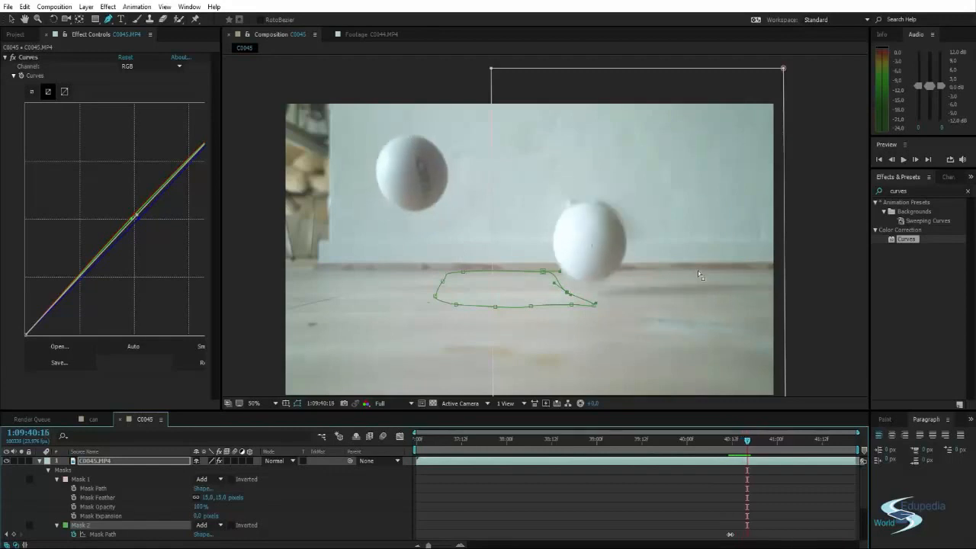
{"action": "key", "text": "Page_Down"}
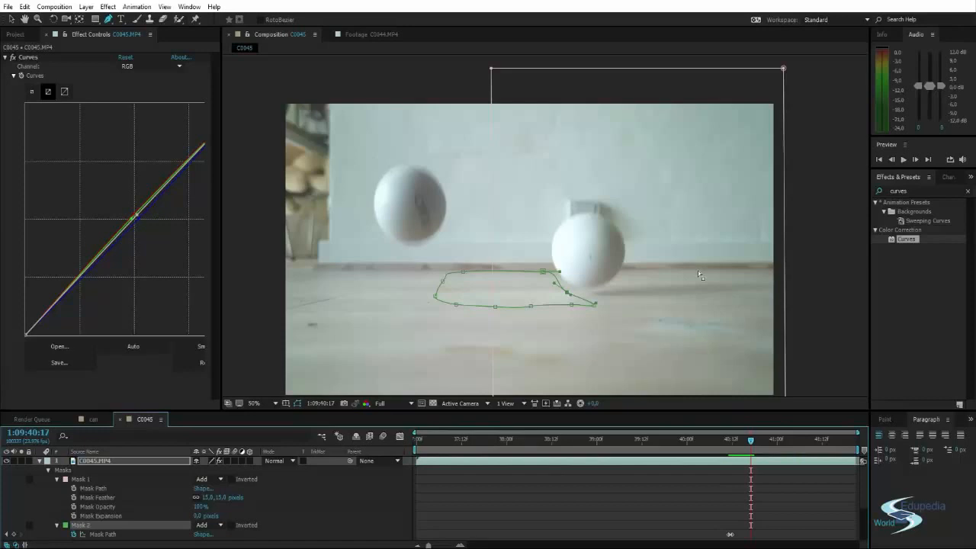
{"action": "key", "text": "Page_Down"}
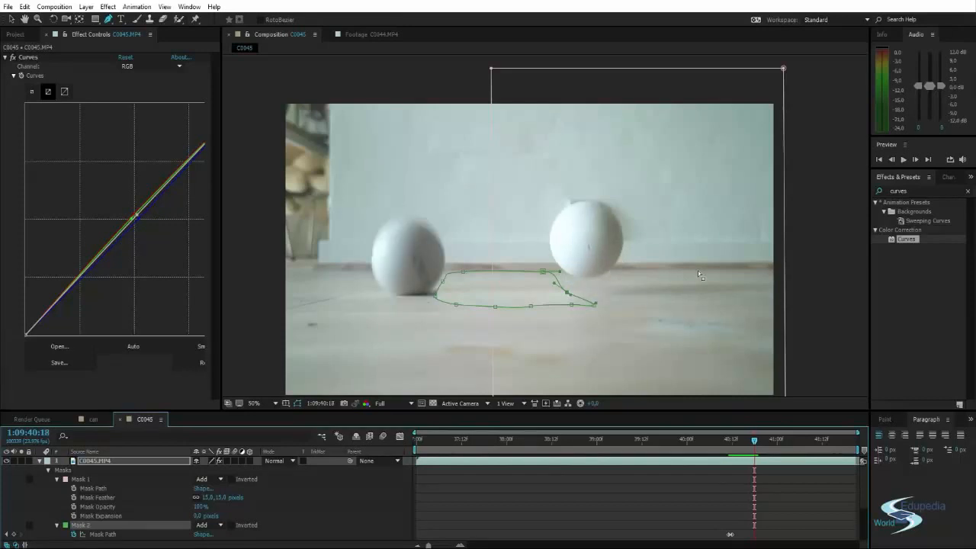
{"action": "key", "text": "Page_Down"}
Hide the C0045.MP4 layer, check the first ball's shadow around 1:09:40:18, and advance to 1:09:40:22.
{"action": "key", "text": "Page_Up"}
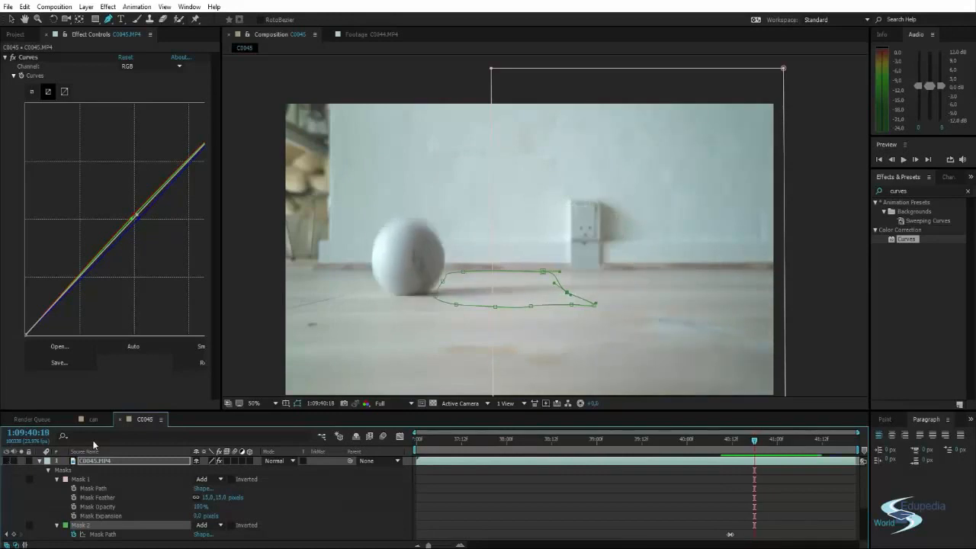
{"action": "key", "text": "Page_Up"}
{"action": "key", "text": "Page_Up"}
{"action": "key", "text": "Page_Down"}
{"action": "key", "text": "Page_Down"}
{"action": "key", "text": "Page_Down"}
{"action": "key", "text": "Page_Down"}
{"action": "key", "text": "Page_Down"}
{"action": "key", "text": "Page_Down"}
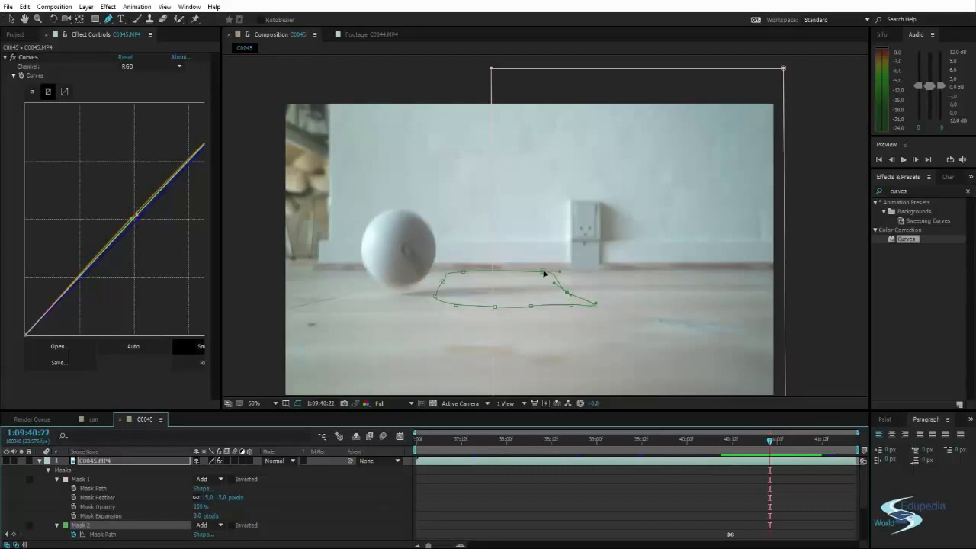
Reshape Mask 2 around the first ball's shadow at 1:09:40:22, pulling its right-hand points inward.
{"action": "left_click_drag", "start_coordinate": [543, 272], "coordinate": [513, 271]}
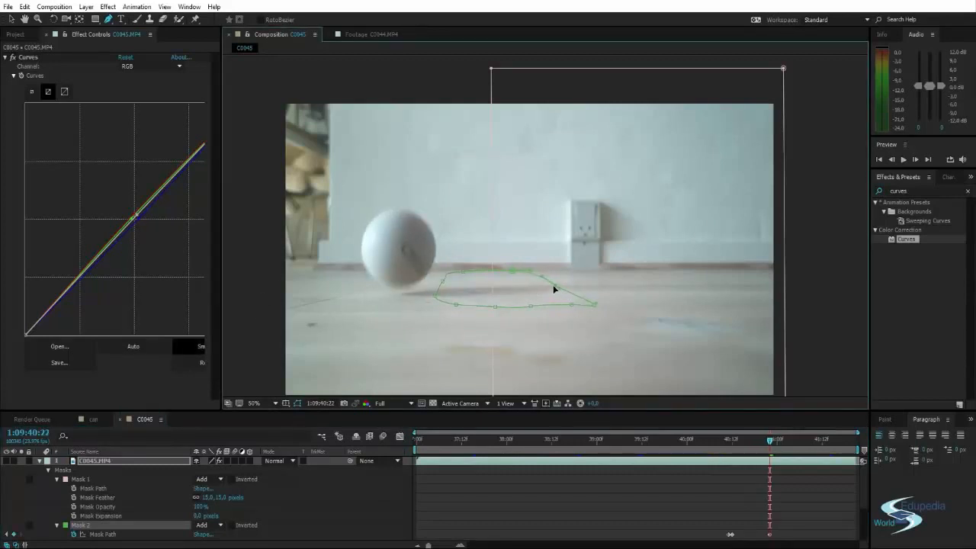
{"action": "left_click_drag", "start_coordinate": [572, 305], "coordinate": [504, 320]}
{"action": "left_click_drag", "start_coordinate": [595, 307], "coordinate": [562, 307]}
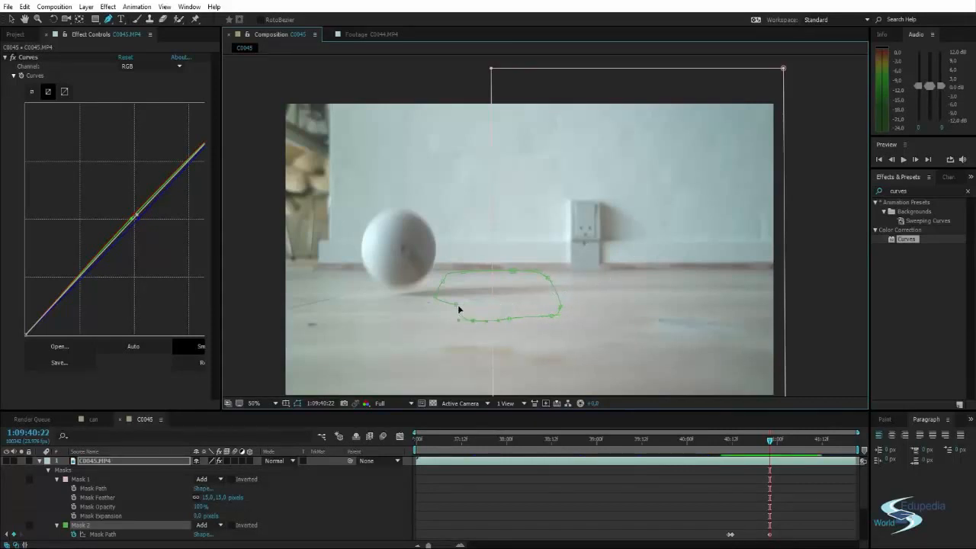
{"action": "left_click_drag", "start_coordinate": [460, 307], "coordinate": [450, 306]}
{"action": "left_click_drag", "start_coordinate": [511, 320], "coordinate": [547, 270]}
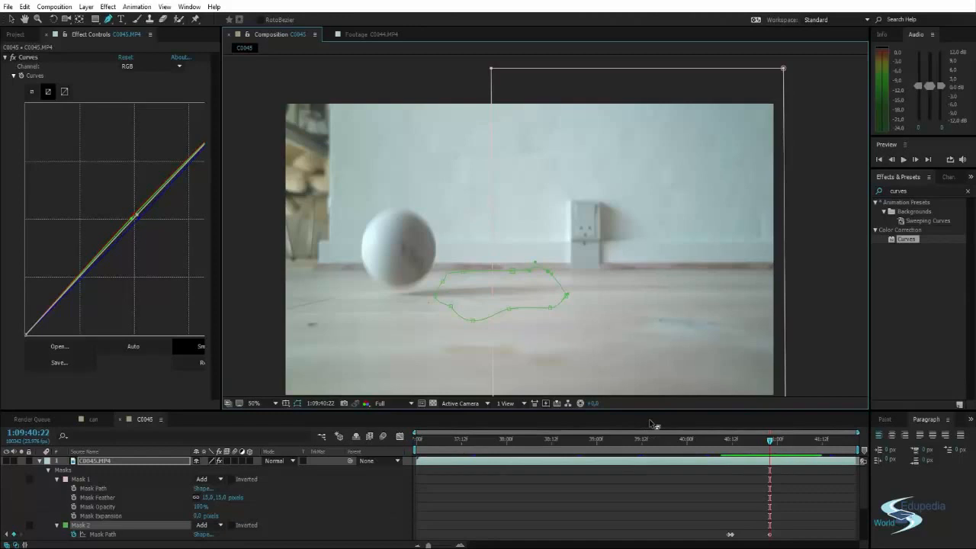
Move to 1:09:41:08 and shift the upper, lower and right-hand points of Mask 2 to follow the shadow.
{"action": "left_click_drag", "start_coordinate": [732, 440], "coordinate": [799, 441]}
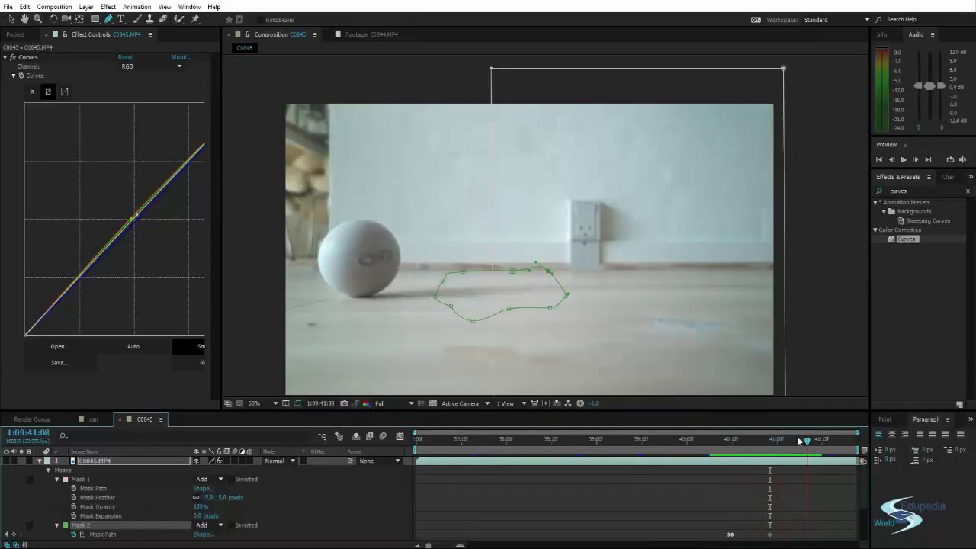
{"action": "left_click_drag", "start_coordinate": [512, 270], "coordinate": [501, 266]}
{"action": "left_click_drag", "start_coordinate": [527, 309], "coordinate": [490, 318]}
{"action": "key", "text": "ctrl+z"}
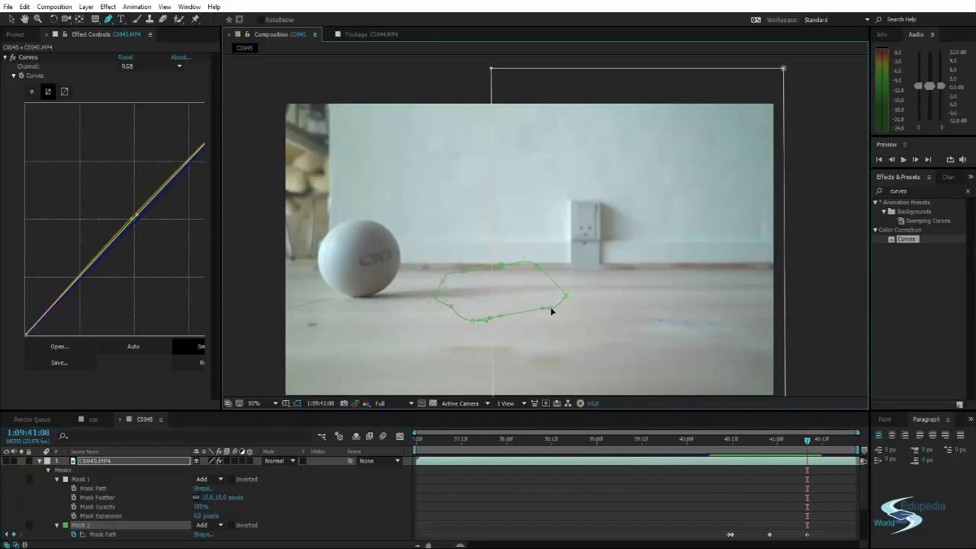
{"action": "left_click_drag", "start_coordinate": [566, 297], "coordinate": [499, 325]}
{"action": "left_click_drag", "start_coordinate": [491, 319], "coordinate": [473, 326]}
Untangle Mask 2's points at 1:09:41:08, extend its outline toward the first ball along the shadow, and deselect the mask.
{"action": "double_click", "coordinate": [472, 261]}
{"action": "mouse_move", "coordinate": [473, 266]}
{"action": "left_mouse_down"}
{"action": "mouse_move", "coordinate": [461, 265]}
{"action": "mouse_move", "coordinate": [478, 269]}
{"action": "left_mouse_up"}
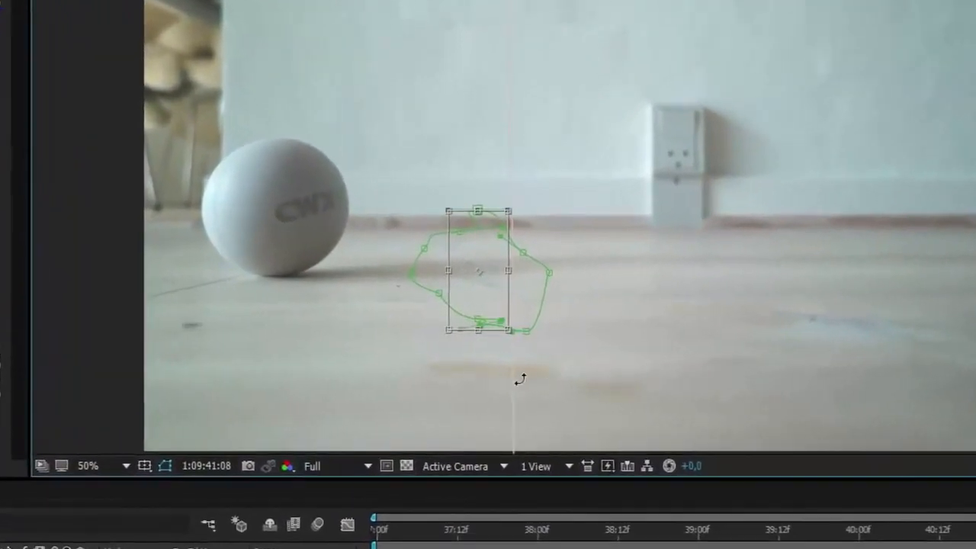
{"action": "key", "text": "apostrophe"}
{"action": "key", "text": "Return"}
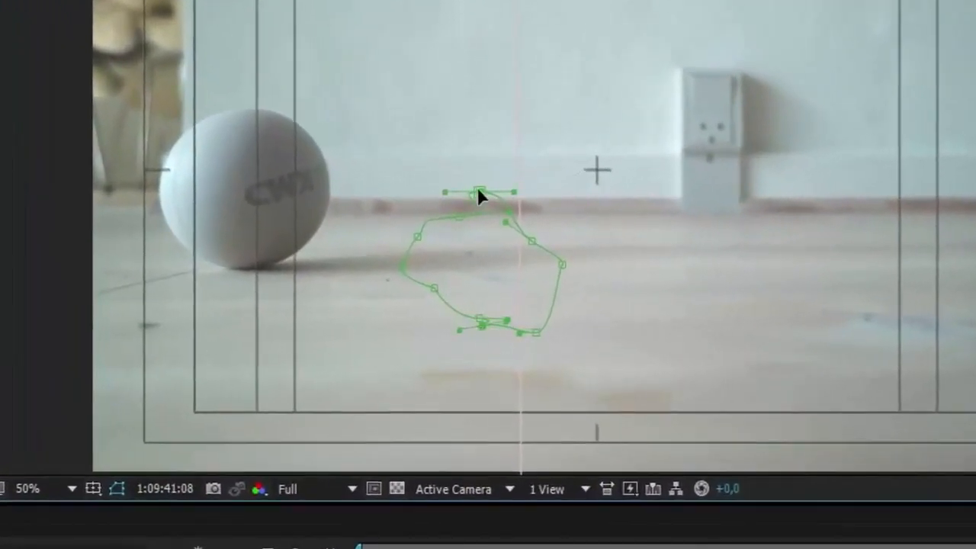
{"action": "left_click", "coordinate": [497, 271]}
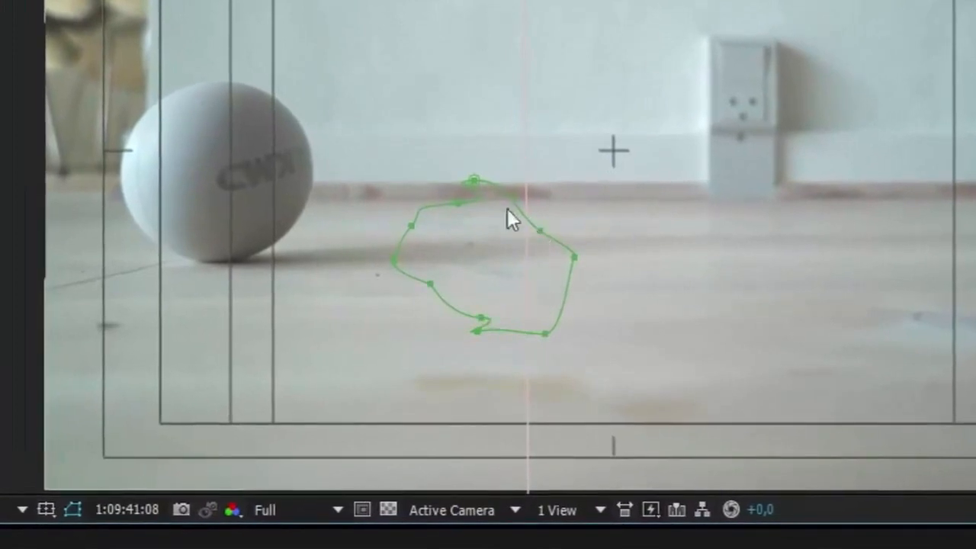
{"action": "left_click", "coordinate": [474, 186]}
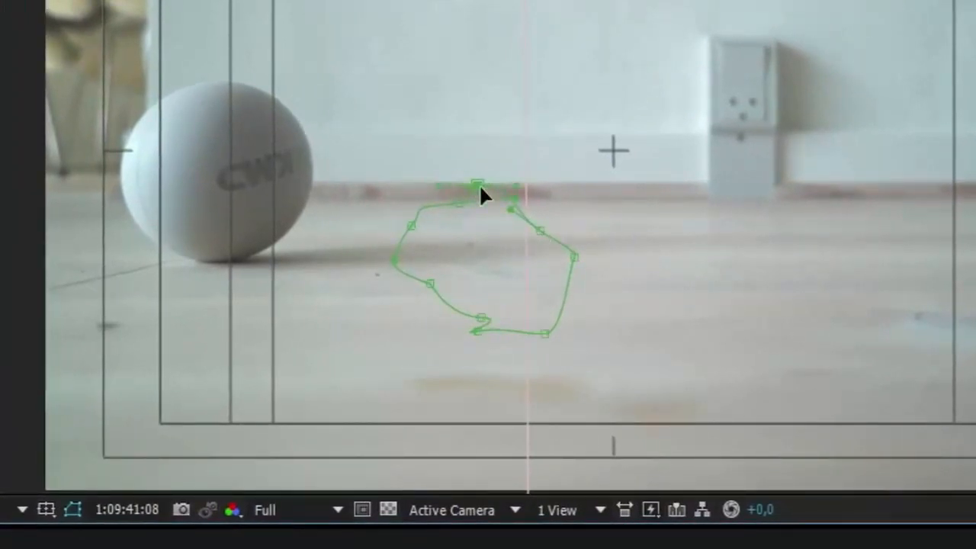
{"action": "double_click", "coordinate": [479, 185]}
{"action": "left_click_drag", "start_coordinate": [495, 206], "coordinate": [448, 218]}
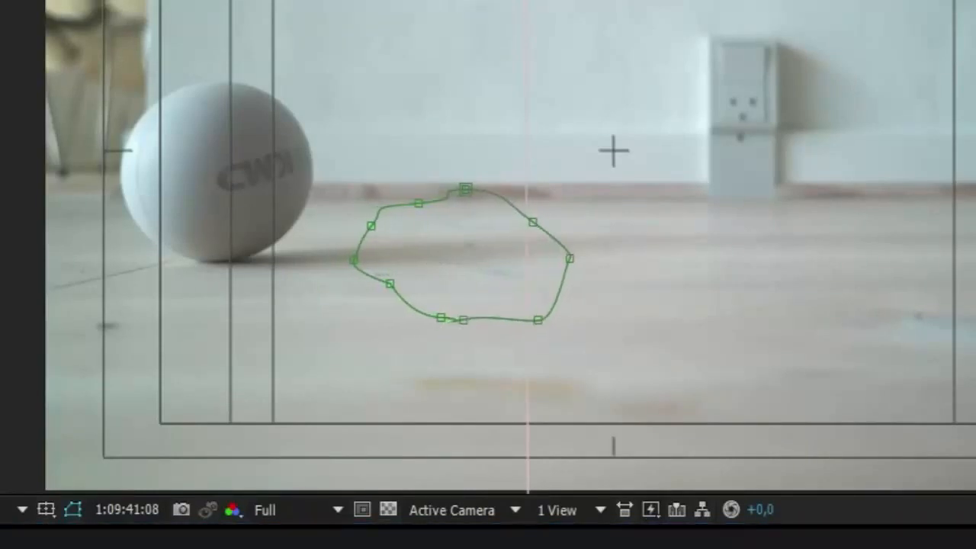
{"action": "key", "text": "F2"}
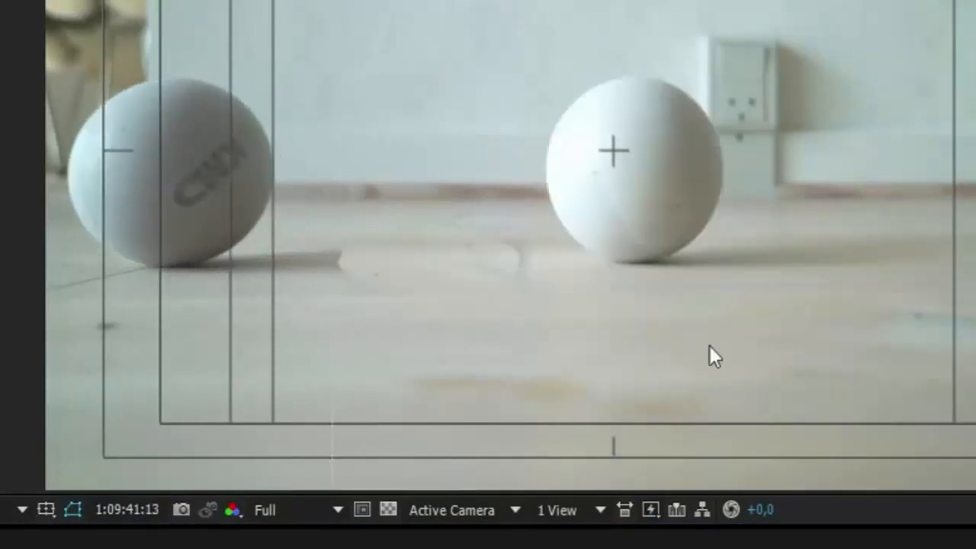
Check the masked shadow across the roll with C0045.MP4 shown, and set Mask 2's mode to Subtract at 1:09:41:10.
{"action": "key", "text": "Page_Up"}
{"action": "key", "text": "Page_Up"}
{"action": "key", "text": "Page_Up"}
{"action": "key", "text": "Page_Up"}
{"action": "key", "text": "Page_Up"}
{"action": "key", "text": "Page_Up"}
{"action": "key", "text": "Page_Up"}
{"action": "key", "text": "Page_Up"}
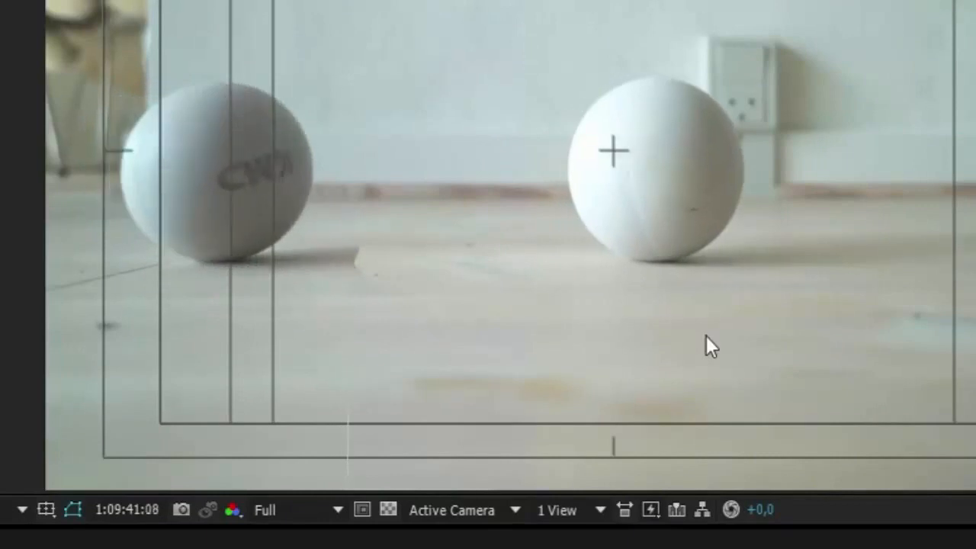
{"action": "key", "text": "Page_Up"}
{"action": "key", "text": "Page_Up"}
{"action": "key", "text": "Page_Up"}
{"action": "key", "text": "Page_Up"}
{"action": "key", "text": "Page_Up"}
{"action": "key", "text": "Page_Up"}
{"action": "key", "text": "Page_Up"}
{"action": "key", "text": "Page_Up"}
{"action": "key", "text": "Page_Up"}
{"action": "key", "text": "Page_Up"}
{"action": "key", "text": "Page_Up"}
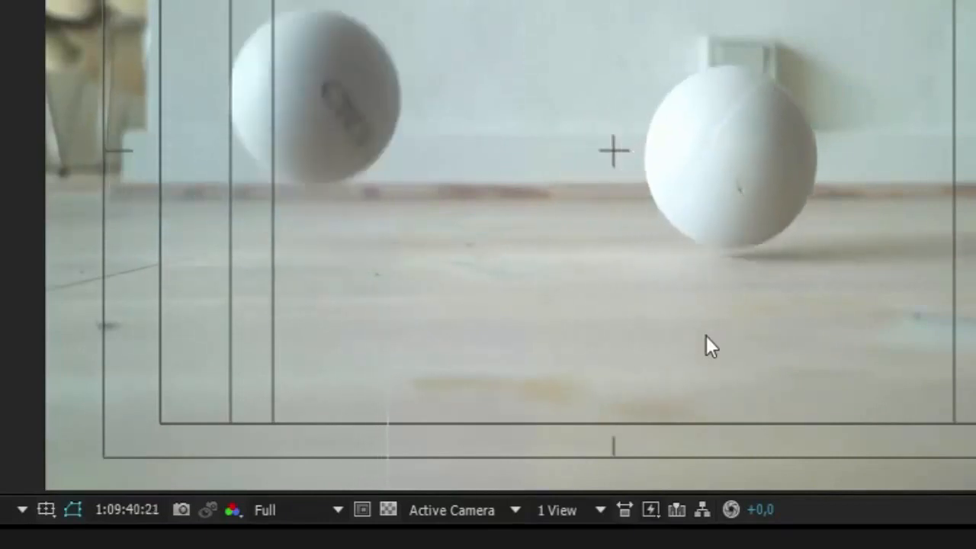
{"action": "key", "text": "Page_Up"}
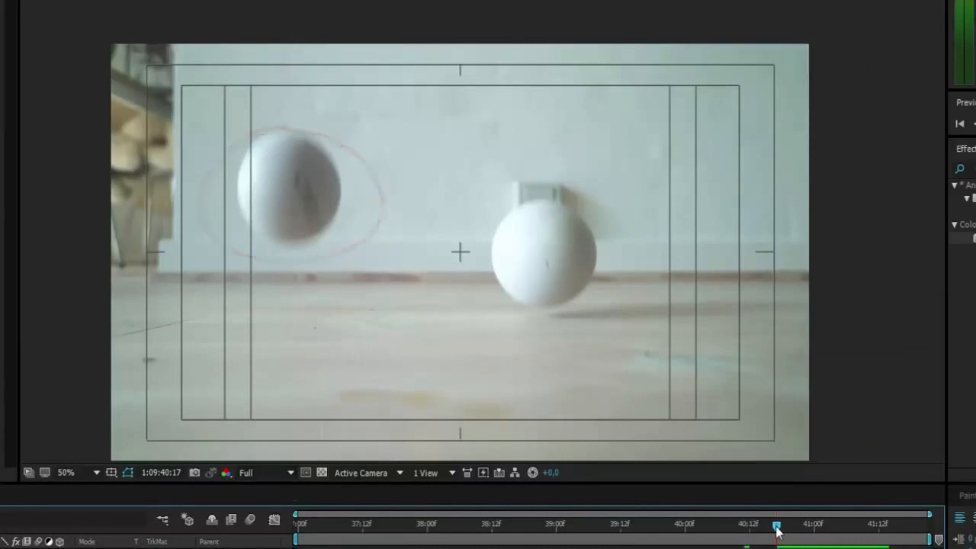
{"action": "left_click_drag", "start_coordinate": [777, 524], "coordinate": [871, 527]}
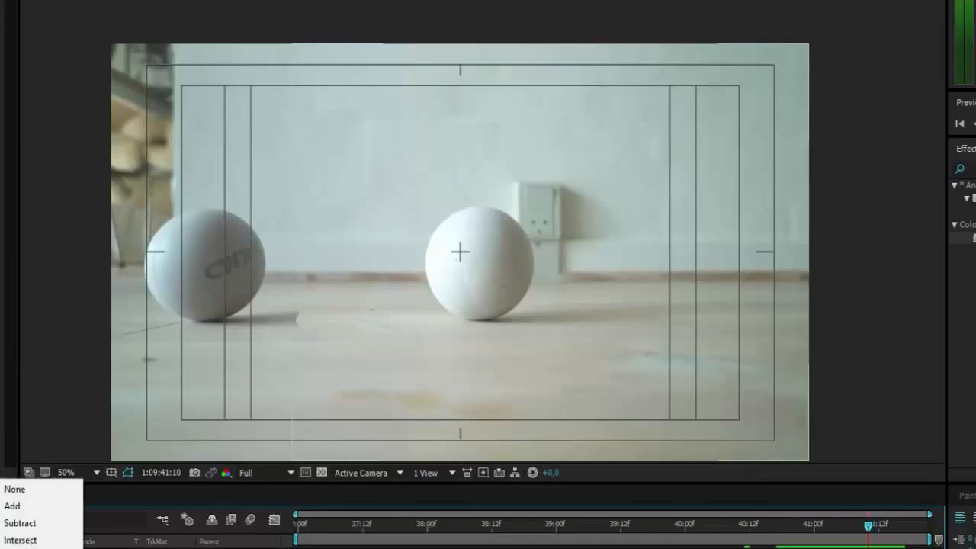
{"action": "left_click", "coordinate": [10, 527]}
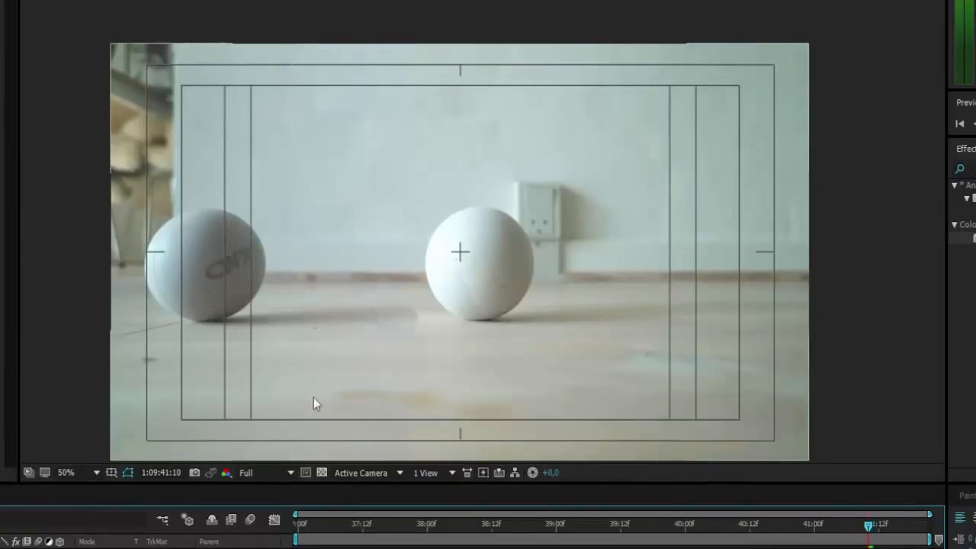
Keyframe Mask 2's Mask Opacity at 1:09:40:11 and 1:09:40:10 so the mask takes effect only from 1:09:40:11.
{"action": "left_click_drag", "start_coordinate": [859, 527], "coordinate": [709, 530]}
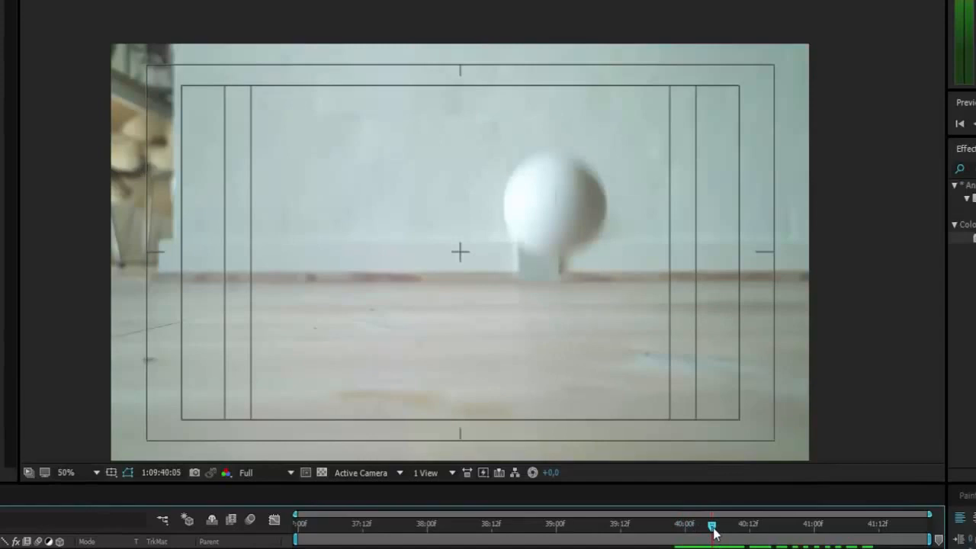
{"action": "left_click_drag", "start_coordinate": [715, 533], "coordinate": [740, 530]}
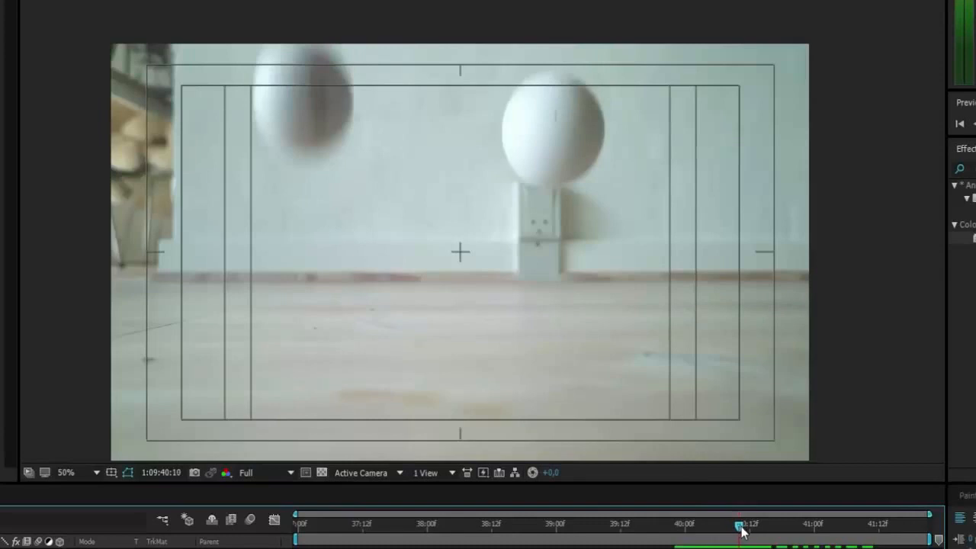
{"action": "left_click_drag", "start_coordinate": [740, 530], "coordinate": [743, 531]}
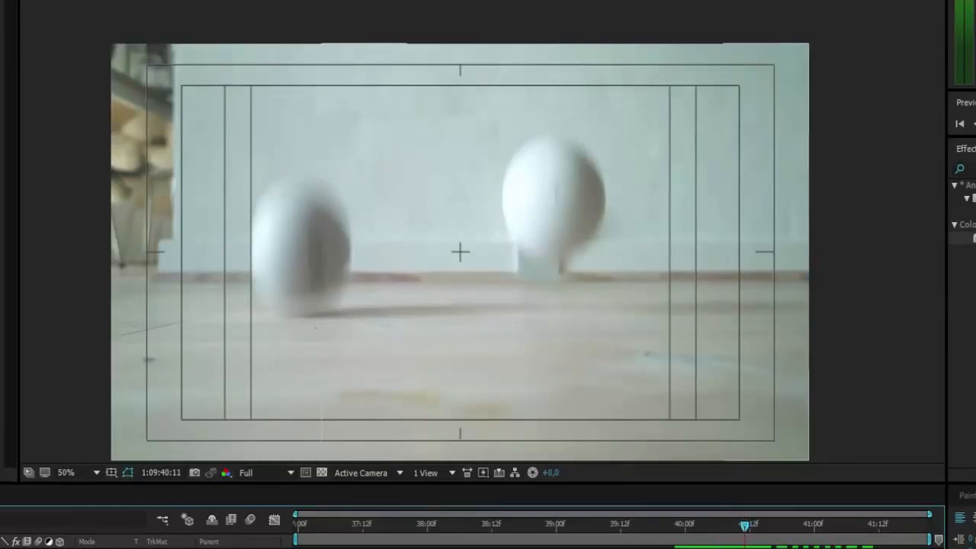
{"action": "key", "text": "ctrl+Down"}
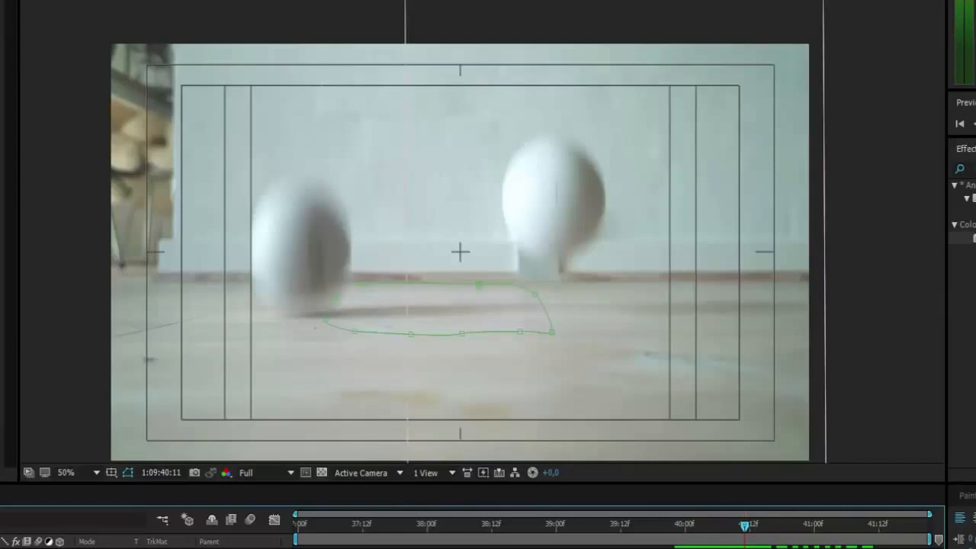
{"action": "key", "text": "Page_Up"}
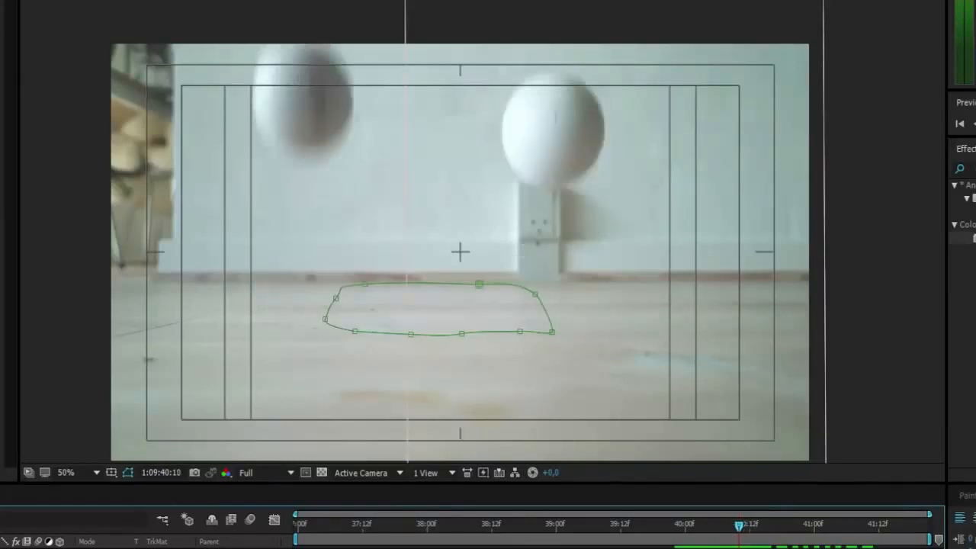
{"action": "key", "text": "alt+["}
{"action": "key", "text": "ctrl+Down"}
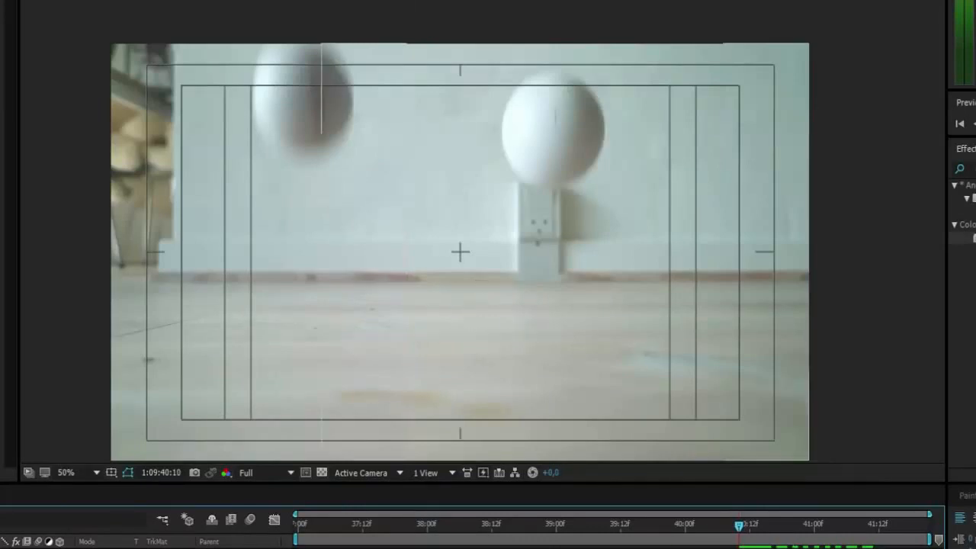
{"action": "key", "text": "Page_Down"}
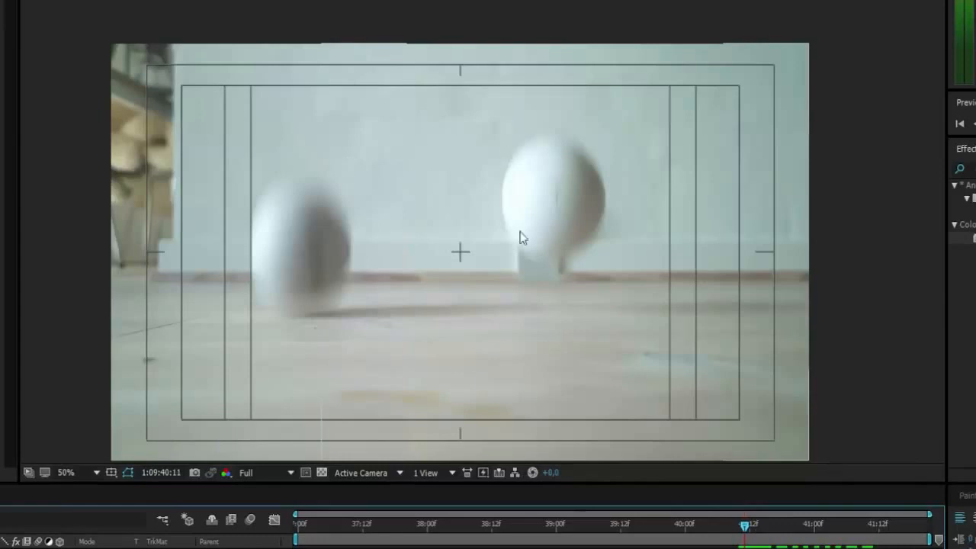
At 1:09:40:12, select Mask 2 and refit its right edge closely to the second ball's contour, working at 100% view.
{"action": "key", "text": "Page_Down"}
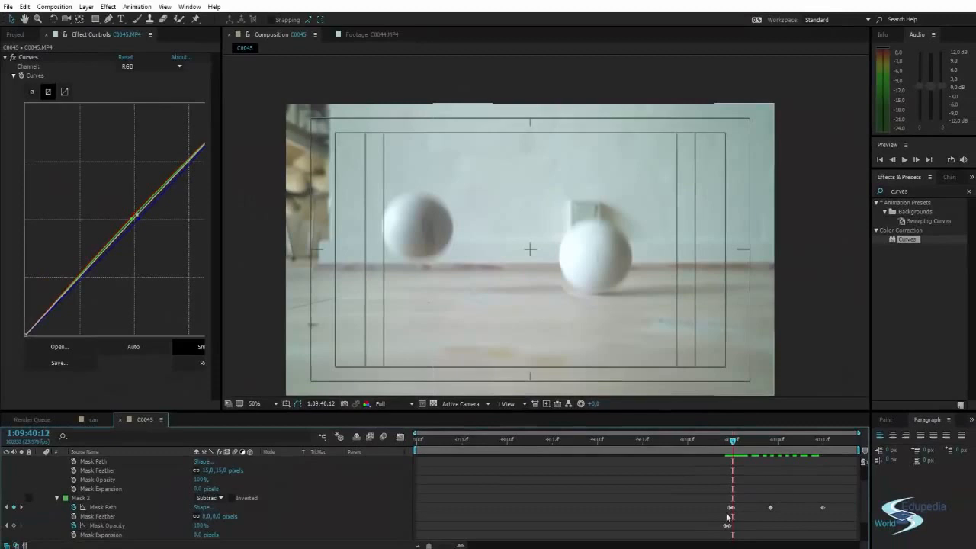
{"action": "left_click", "coordinate": [80, 498]}
{"action": "scroll", "coordinate": [485, 351], "scroll_direction": "up", "scroll_amount": 1}
{"action": "left_click_drag", "start_coordinate": [586, 321], "coordinate": [532, 291]}
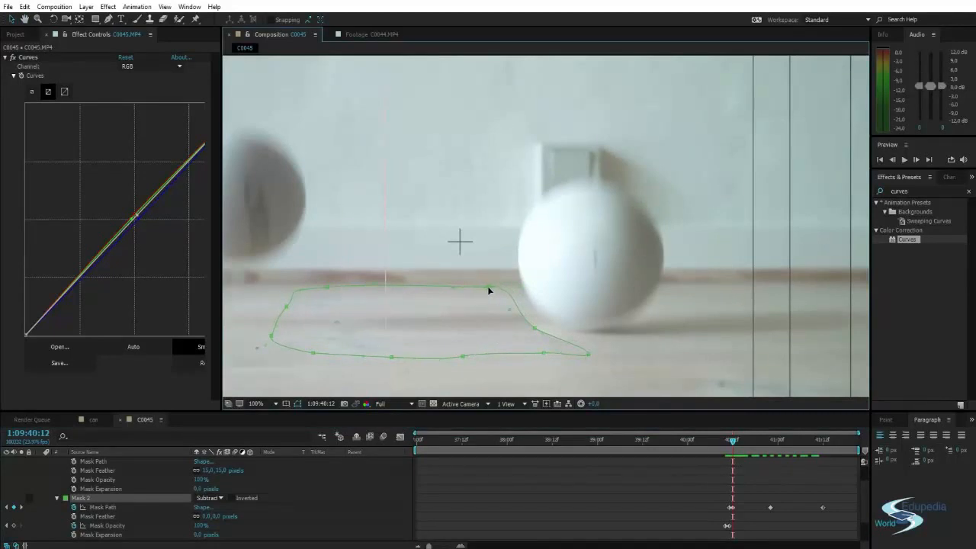
{"action": "left_click_drag", "start_coordinate": [486, 287], "coordinate": [504, 277]}
{"action": "left_click_drag", "start_coordinate": [533, 327], "coordinate": [542, 320]}
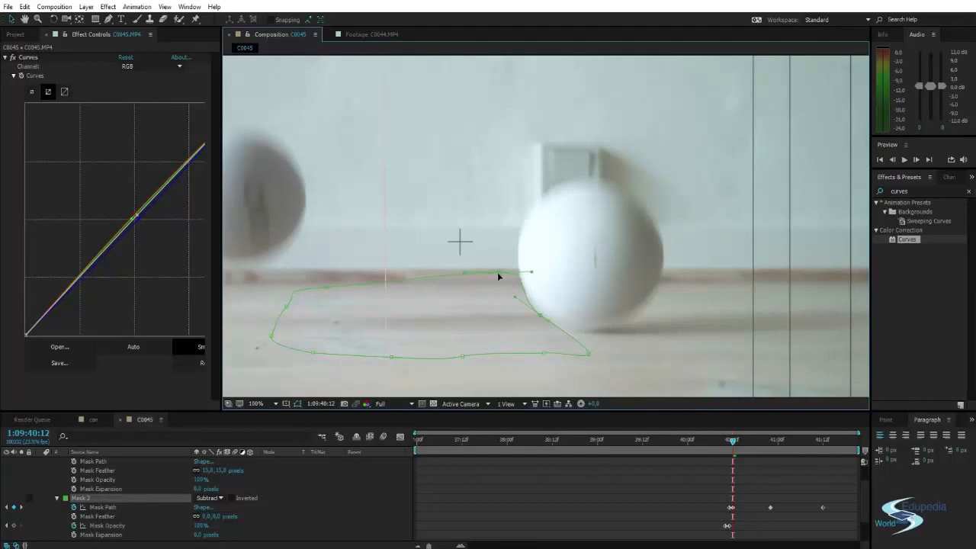
At 1:09:40:12, nudge Mask 2's upper-right and ball-edge points onto the second ball's contour, and deselect the mask.
{"action": "left_click_drag", "start_coordinate": [497, 273], "coordinate": [496, 272]}
{"action": "left_click_drag", "start_coordinate": [540, 314], "coordinate": [539, 315]}
{"action": "left_click_drag", "start_coordinate": [496, 271], "coordinate": [495, 272]}
{"action": "left_click", "coordinate": [605, 494]}
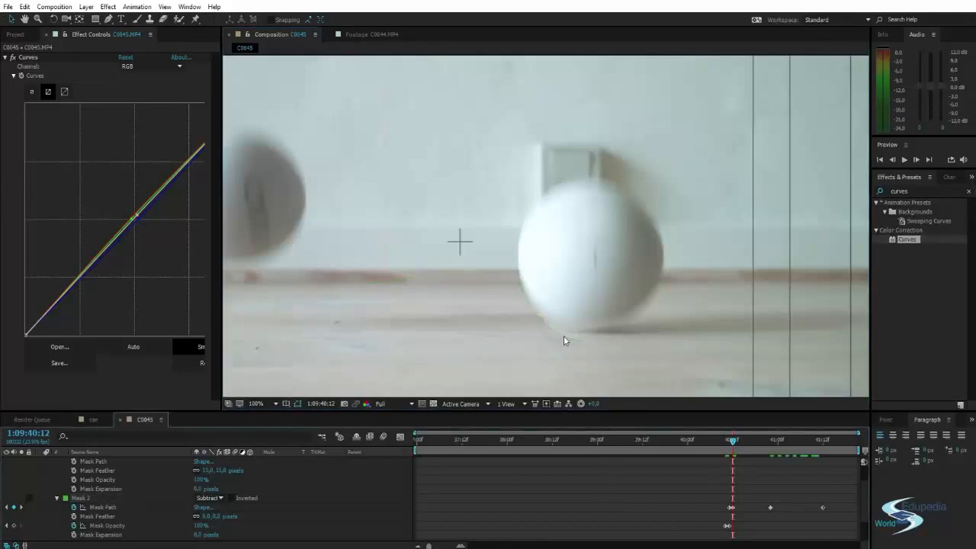
Reshape Mask 2's lower-right corner at 1:09:40:12 so it curves beneath the second ball, and check the edge with the mask deselected.
{"action": "left_click", "coordinate": [86, 498]}
{"action": "left_click", "coordinate": [637, 488]}
{"action": "scroll", "coordinate": [587, 320], "scroll_direction": "down", "scroll_amount": 2}
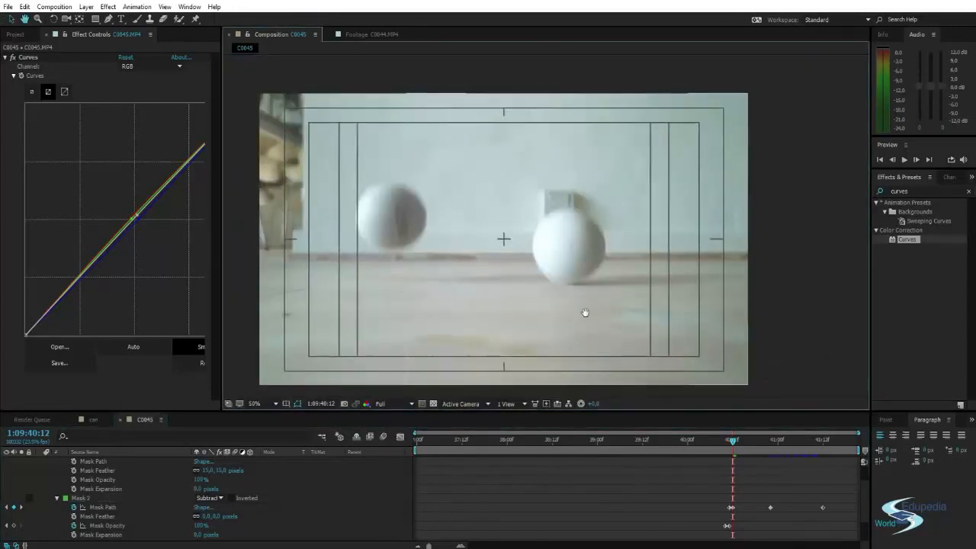
{"action": "scroll", "coordinate": [534, 301], "scroll_direction": "up", "scroll_amount": 3}
{"action": "scroll", "coordinate": [545, 331], "scroll_direction": "down", "scroll_amount": 1}
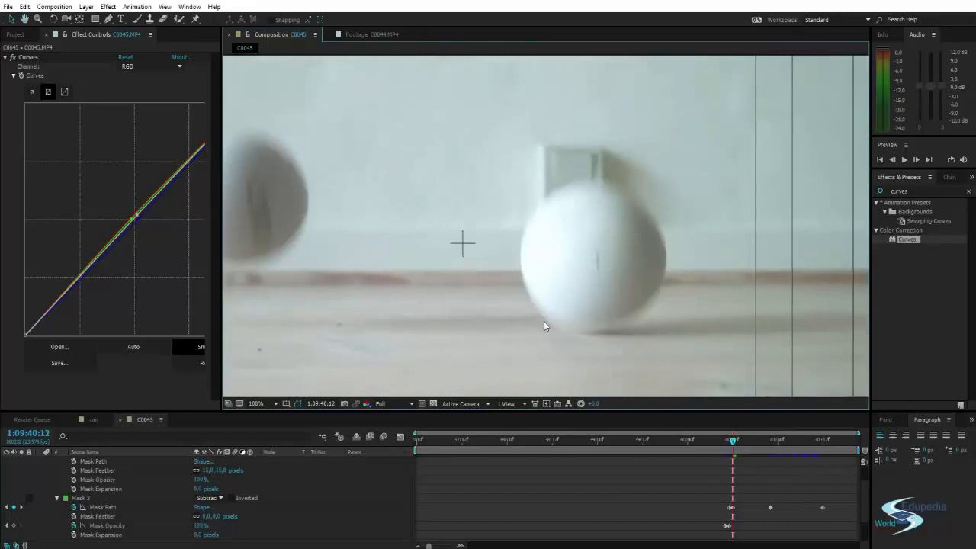
{"action": "left_click", "coordinate": [546, 323]}
{"action": "left_click", "coordinate": [547, 323]}
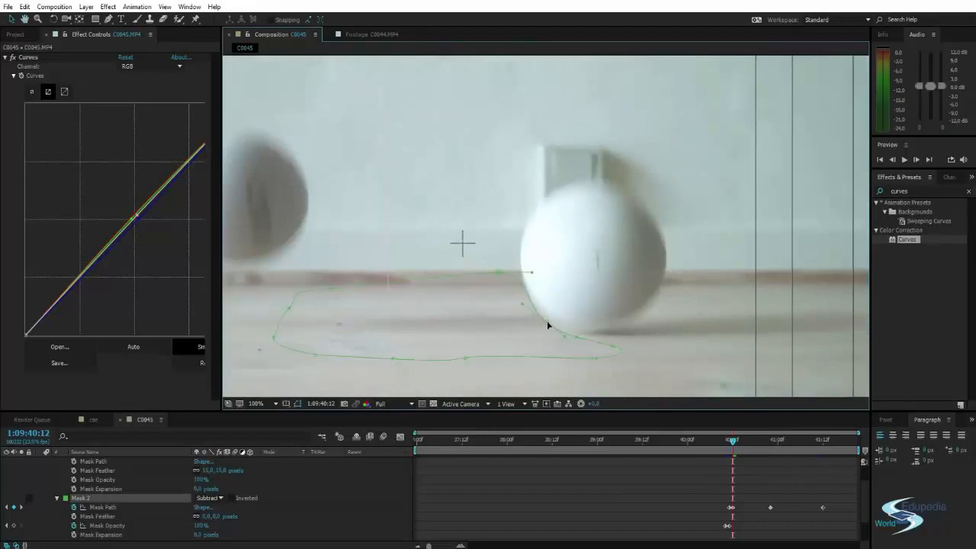
{"action": "left_click", "coordinate": [560, 476]}
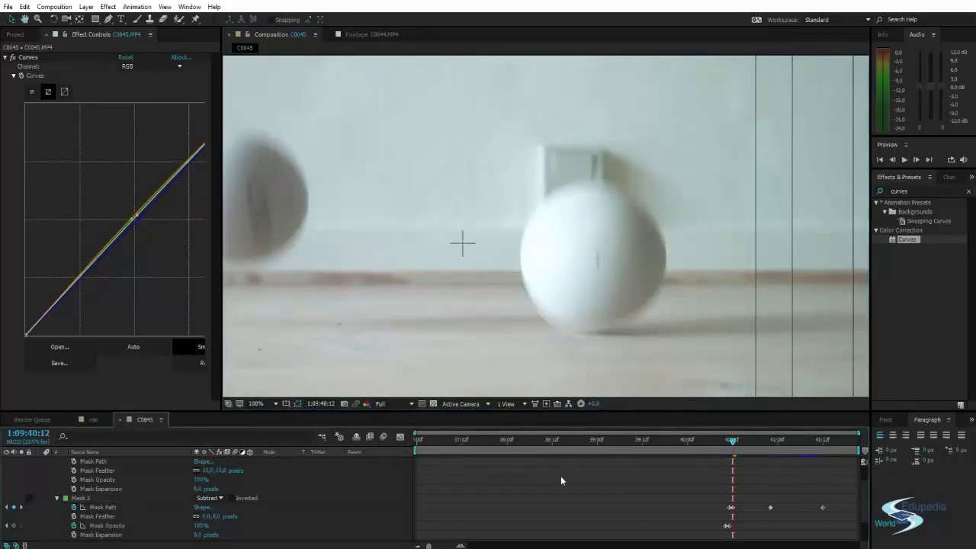
Set Mask 2's Mask Feather to 5 pixels and check the blend along the second ball's lower edge.
{"action": "left_click", "coordinate": [205, 517]}
{"action": "type", "text": "10"}
{"action": "key", "text": "Return"}
{"action": "left_click_drag", "start_coordinate": [223, 515], "coordinate": [220, 515]}
{"action": "left_click", "coordinate": [493, 486]}
{"action": "scroll", "coordinate": [594, 297], "scroll_direction": "down", "scroll_amount": 1}
{"action": "left_click_drag", "start_coordinate": [602, 277], "coordinate": [620, 306]}
{"action": "scroll", "coordinate": [625, 312], "scroll_direction": "up", "scroll_amount": 4}
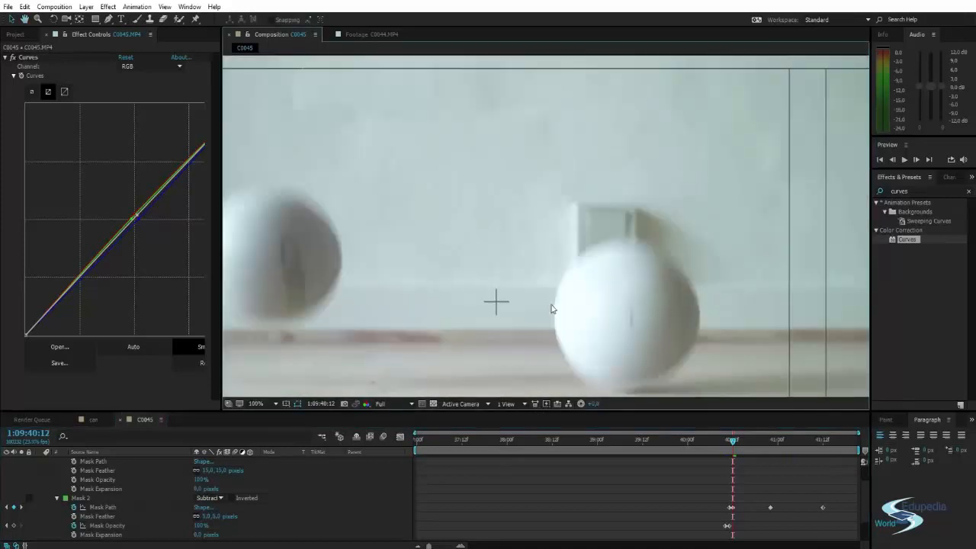
{"action": "left_click_drag", "start_coordinate": [591, 234], "coordinate": [581, 168]}
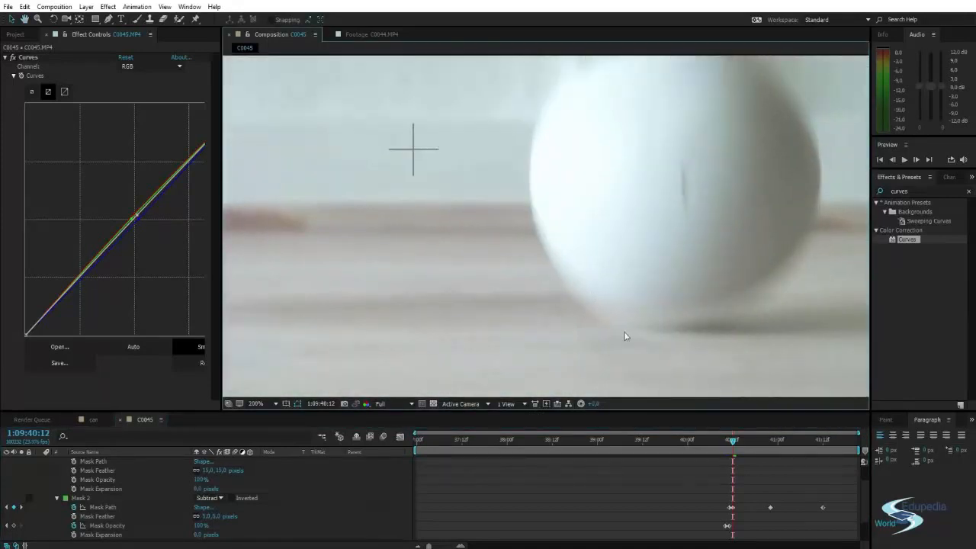
{"action": "scroll", "coordinate": [541, 281], "scroll_direction": "down", "scroll_amount": 1}
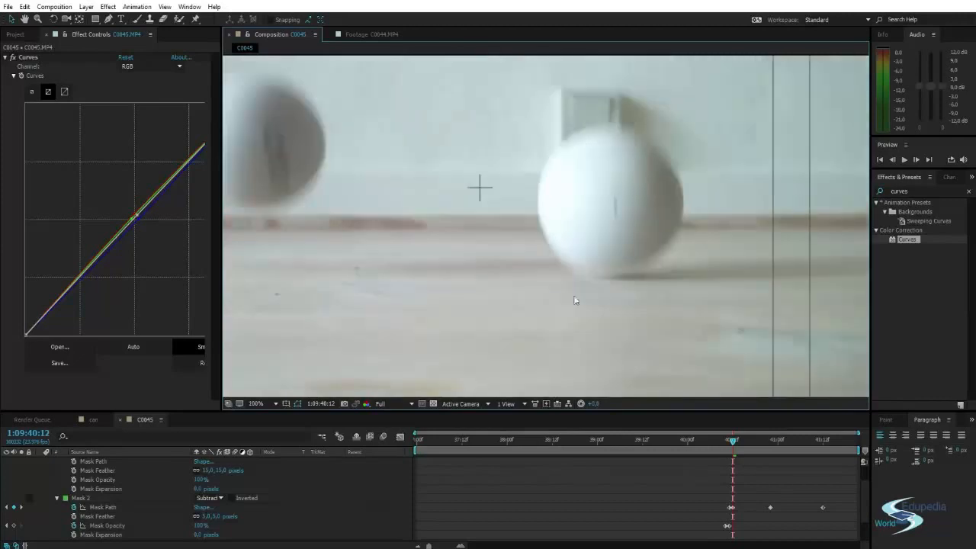
{"action": "scroll", "coordinate": [607, 246], "scroll_direction": "down", "scroll_amount": 3}
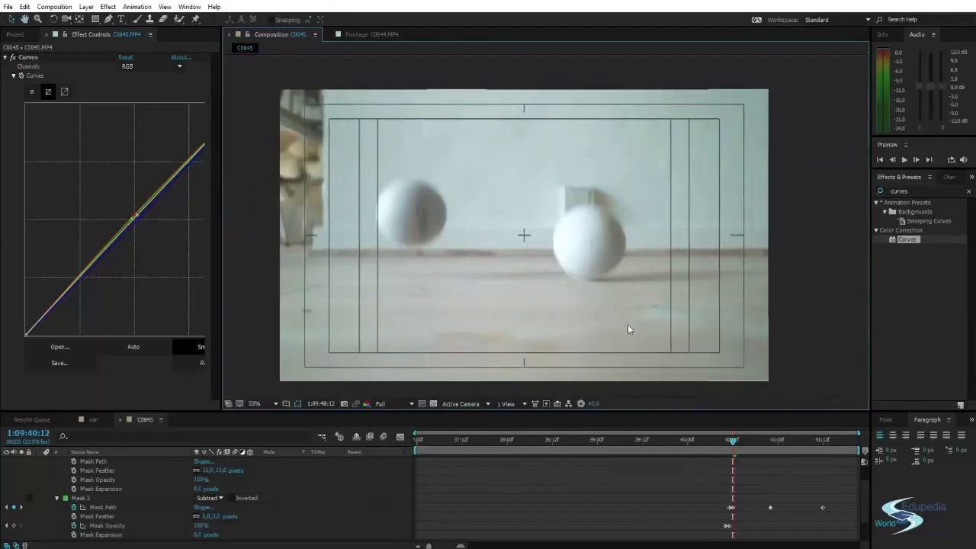
Play back the composite and examine the shadow and Mask 2's edge beside the second ball at 1:09:40:19.
{"action": "key", "text": "space"}
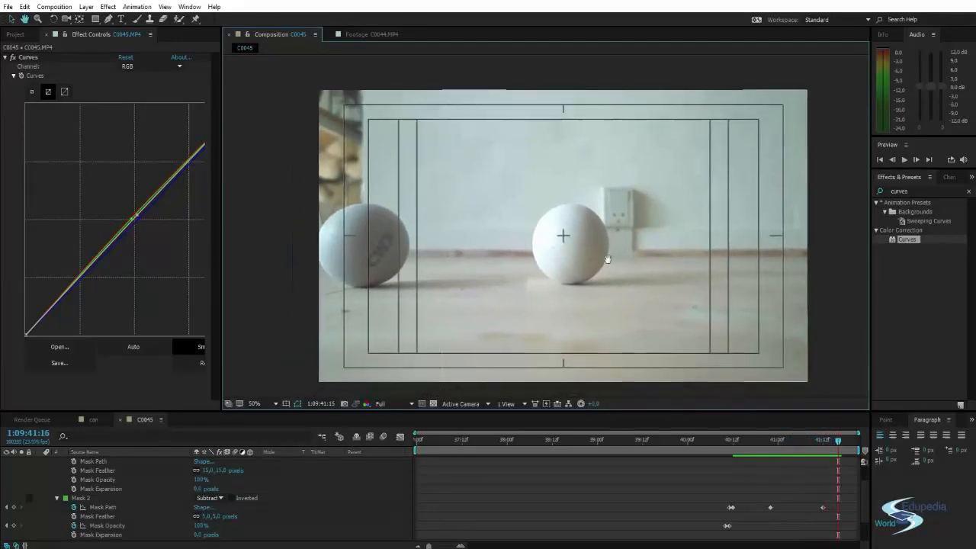
{"action": "left_click_drag", "start_coordinate": [838, 441], "coordinate": [807, 464]}
{"action": "key", "text": "space"}
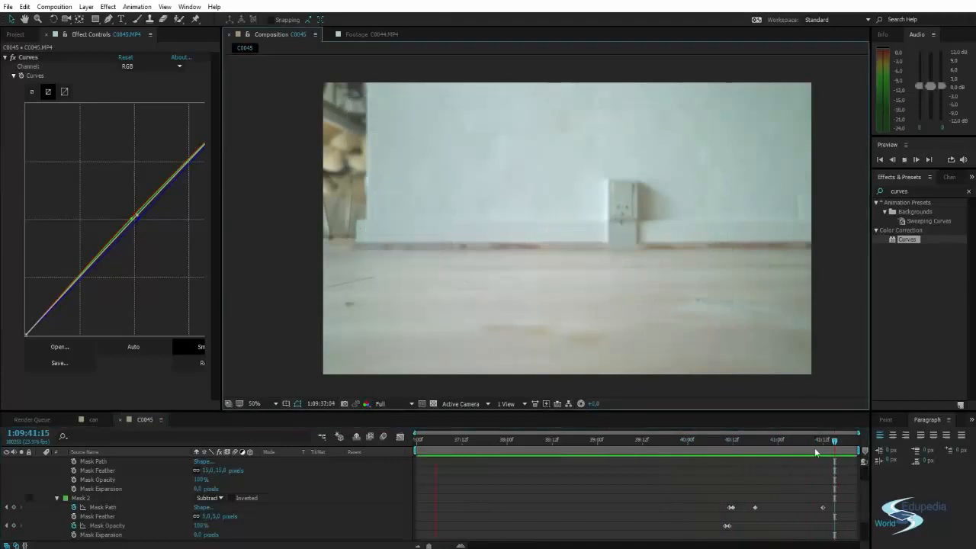
{"action": "key", "text": "space"}
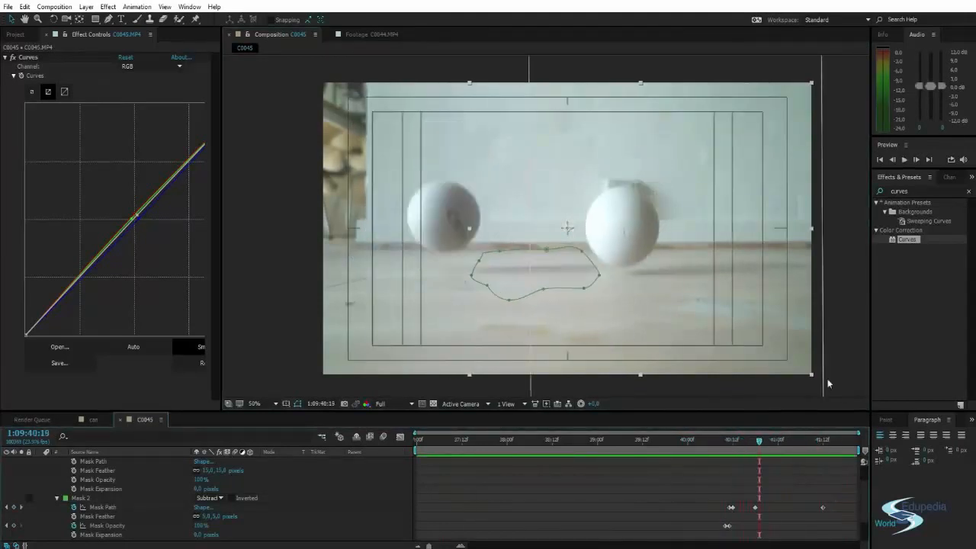
{"action": "key", "text": "period"}
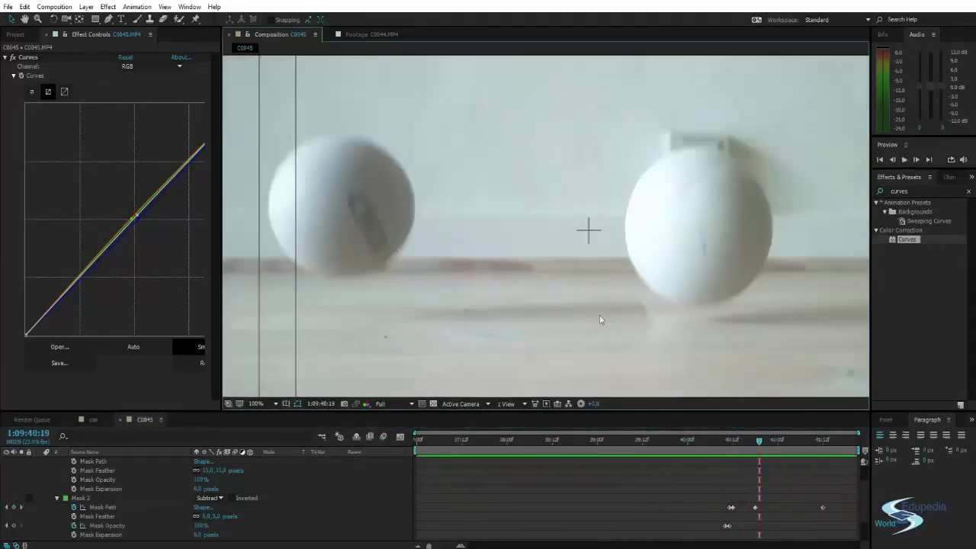
{"action": "left_click_drag", "start_coordinate": [633, 331], "coordinate": [598, 272]}
{"action": "key", "text": "comma"}
{"action": "key", "text": "apostrophe"}
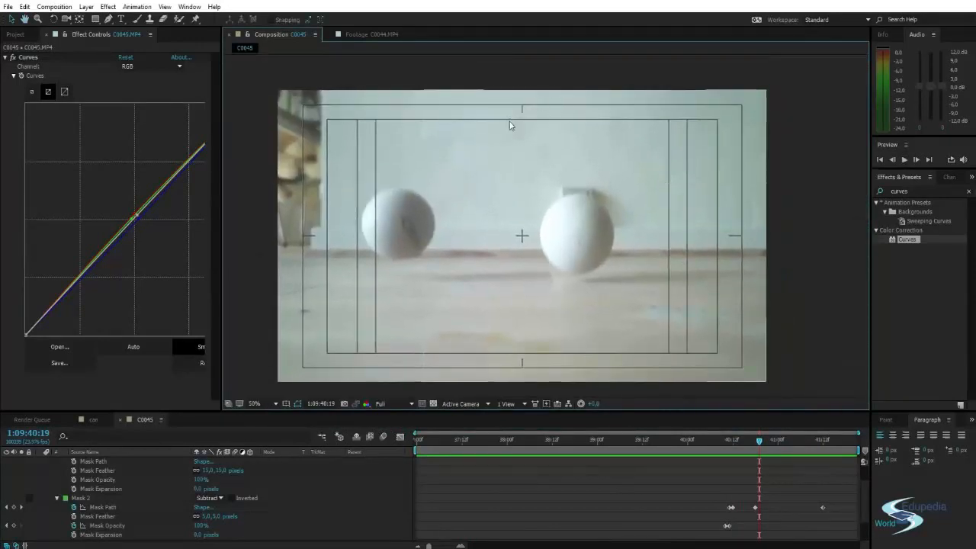
{"action": "mouse_move", "coordinate": [613, 285]}
{"action": "left_mouse_down"}
{"action": "mouse_move", "coordinate": [620, 262]}
{"action": "mouse_move", "coordinate": [618, 279]}
{"action": "mouse_move", "coordinate": [606, 276]}
{"action": "left_mouse_up"}
Turn on keyframing for the Curves effect of C0045.MP4 at 1:09:38:01.
{"action": "left_click_drag", "start_coordinate": [759, 440], "coordinate": [511, 448]}
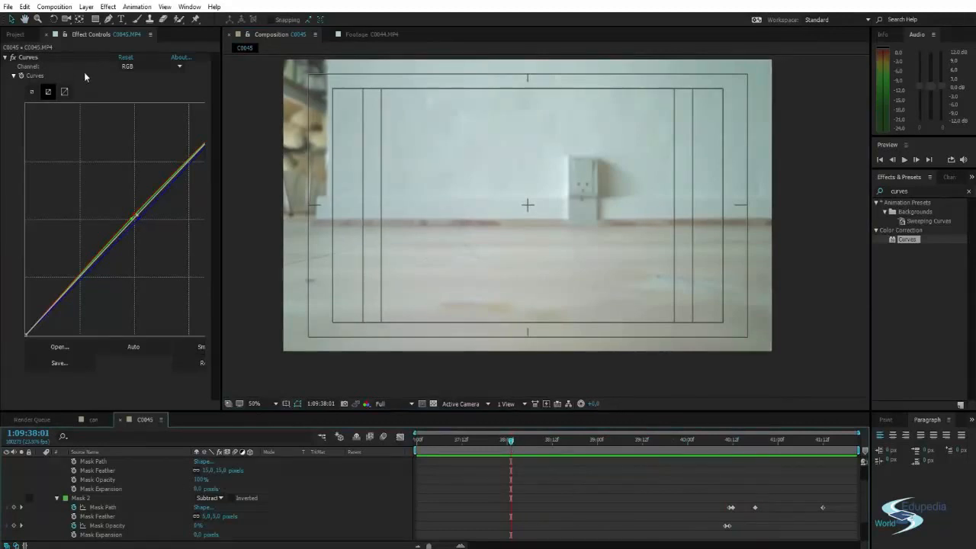
{"action": "left_click", "coordinate": [23, 73]}
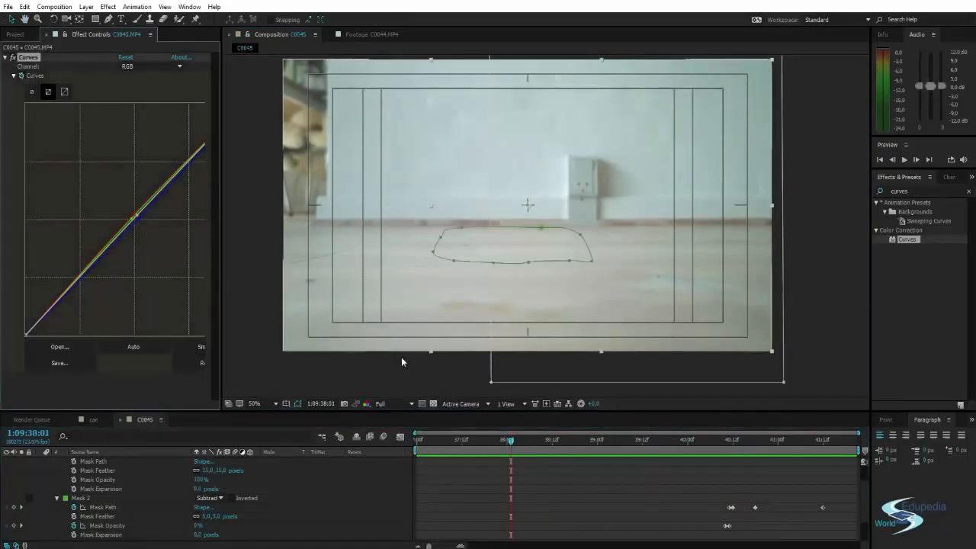
{"action": "scroll", "coordinate": [545, 488], "scroll_direction": "up", "scroll_amount": 3}
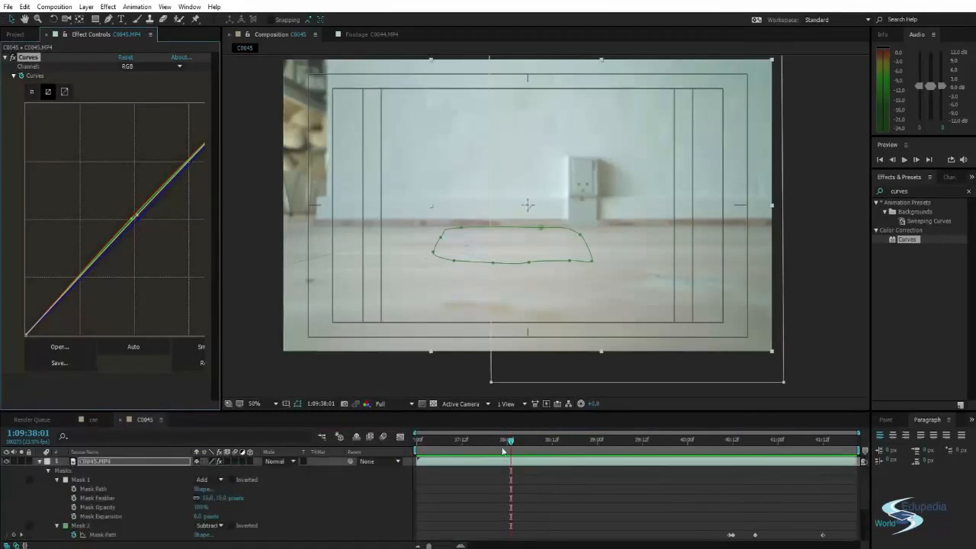
At 1:09:41:20, adjust the midpoint of the RGB curve slightly and pull the Red channel's midpoint down to reduce the red tint.
{"action": "left_click_drag", "start_coordinate": [511, 441], "coordinate": [853, 458]}
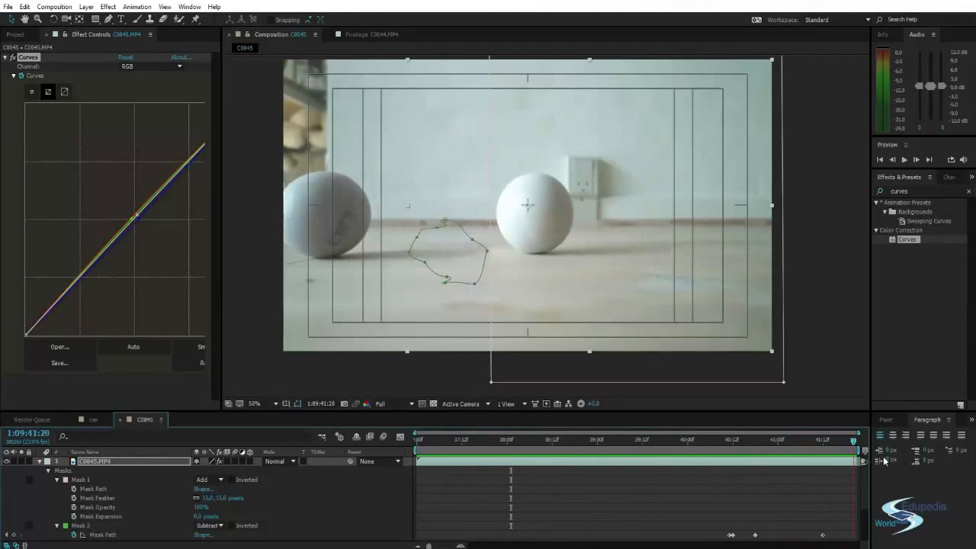
{"action": "left_click", "coordinate": [109, 86]}
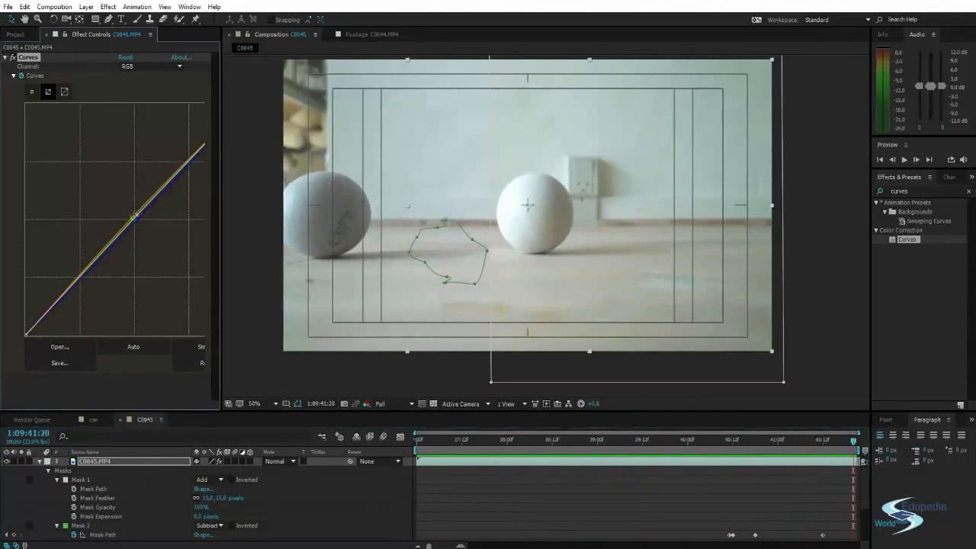
{"action": "mouse_move", "coordinate": [133, 216]}
{"action": "left_mouse_down"}
{"action": "mouse_move", "coordinate": [144, 226]}
{"action": "mouse_move", "coordinate": [134, 216]}
{"action": "left_mouse_up"}
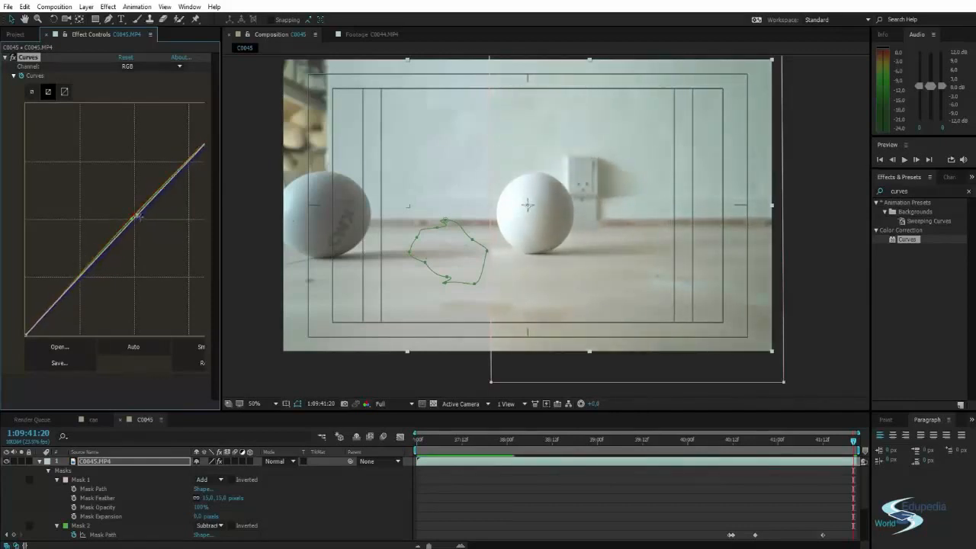
{"action": "left_click_drag", "start_coordinate": [222, 195], "coordinate": [260, 195]}
{"action": "left_click", "coordinate": [169, 67]}
{"action": "left_click", "coordinate": [164, 90]}
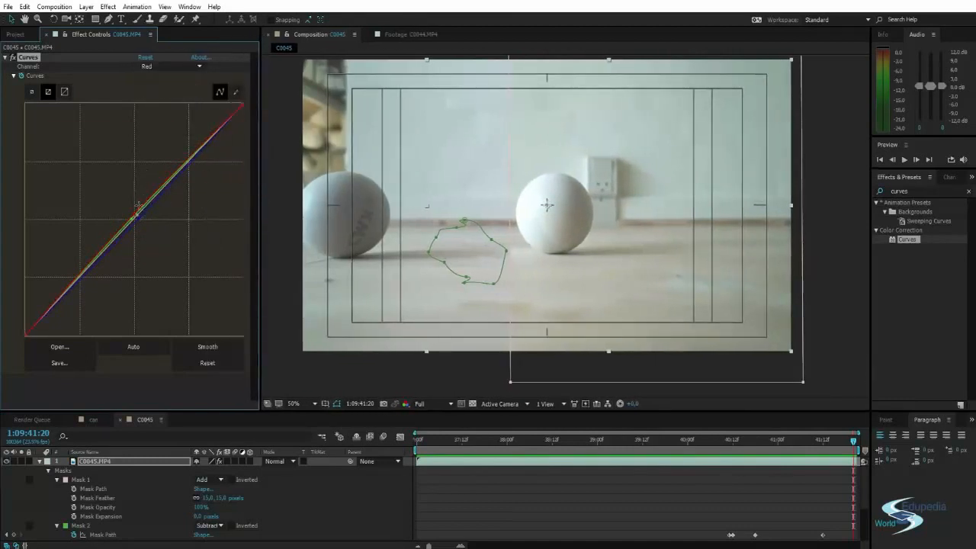
{"action": "left_click_drag", "start_coordinate": [134, 214], "coordinate": [142, 221]}
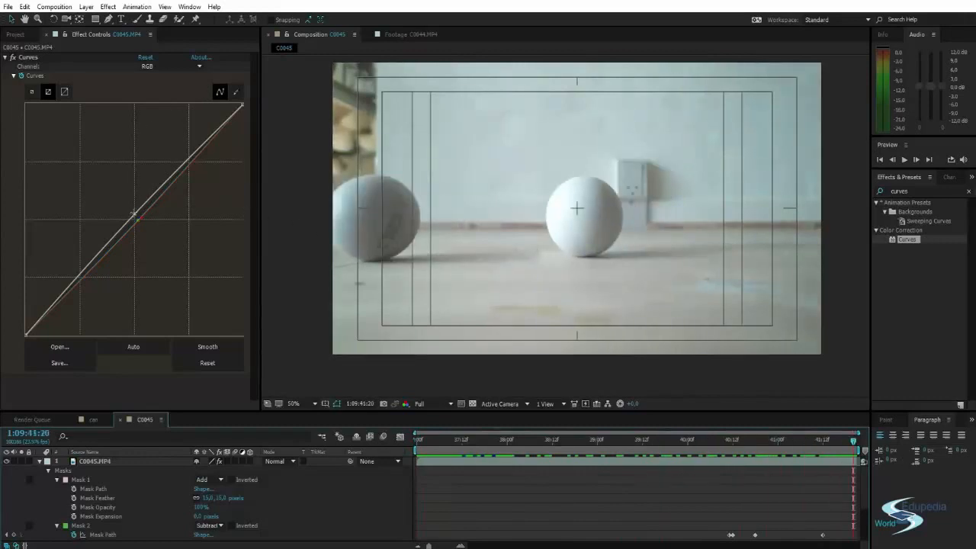
Raise the RGB curve's midpoint slightly at 1:09:41:20 to match the two clips' brightness, and check the seam with the layer deselected.
{"action": "left_click_drag", "start_coordinate": [133, 214], "coordinate": [128, 210]}
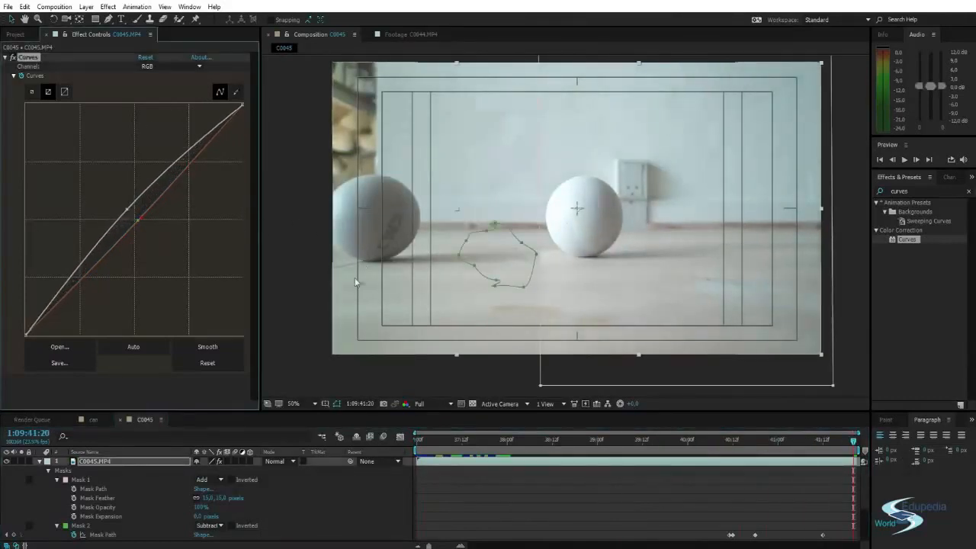
{"action": "left_click", "coordinate": [309, 350]}
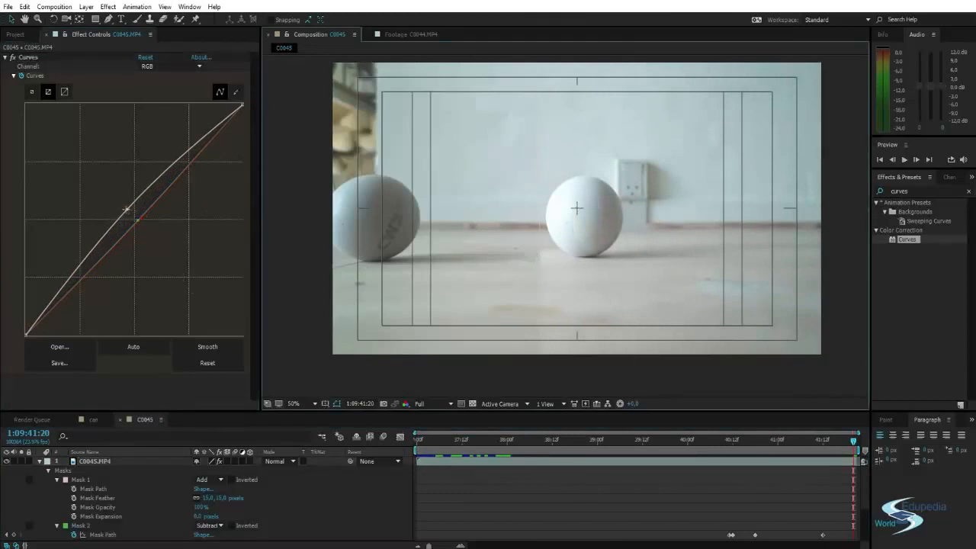
{"action": "left_click_drag", "start_coordinate": [127, 209], "coordinate": [131, 217]}
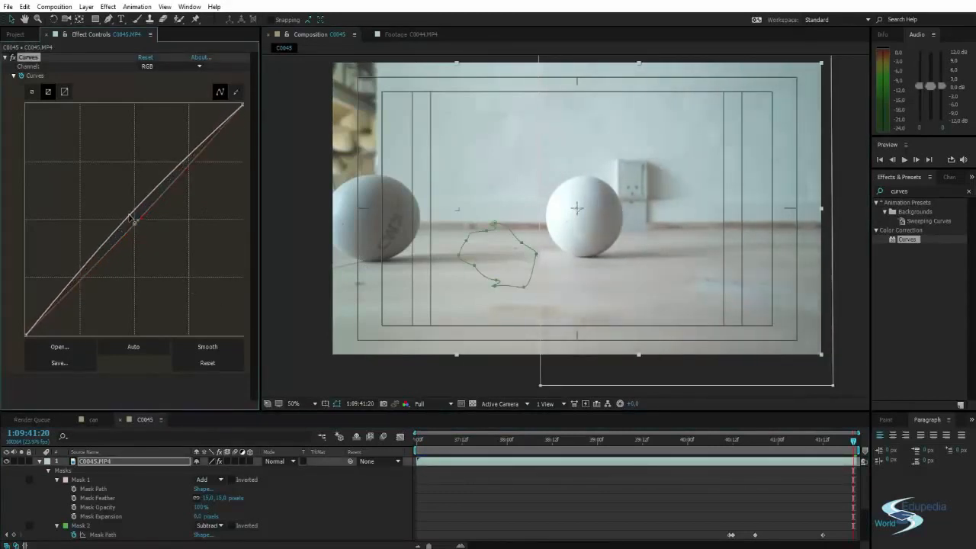
{"action": "left_click", "coordinate": [294, 279]}
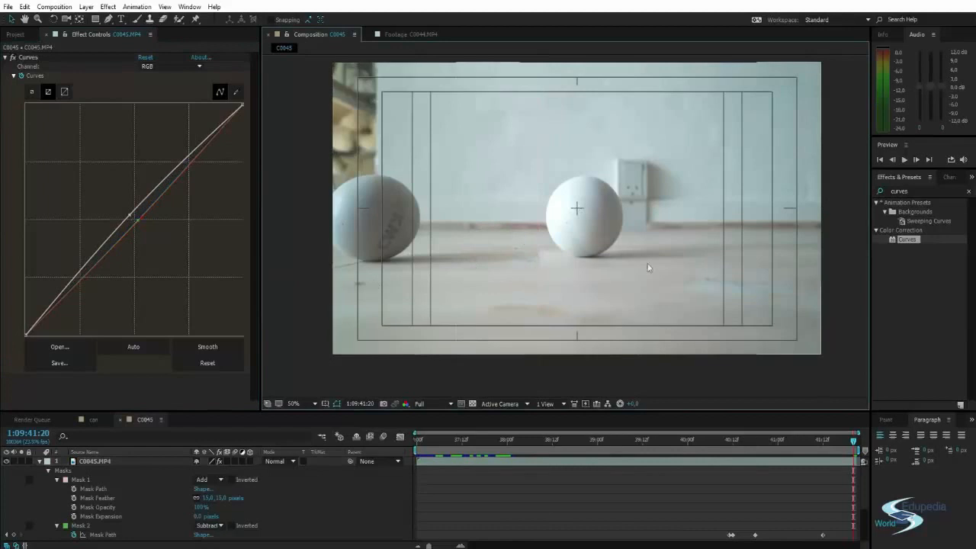
{"action": "scroll", "coordinate": [652, 277], "scroll_direction": "down", "scroll_amount": 1}
{"action": "scroll", "coordinate": [653, 277], "scroll_direction": "up", "scroll_amount": 1}
{"action": "left_click_drag", "start_coordinate": [595, 260], "coordinate": [616, 271]}
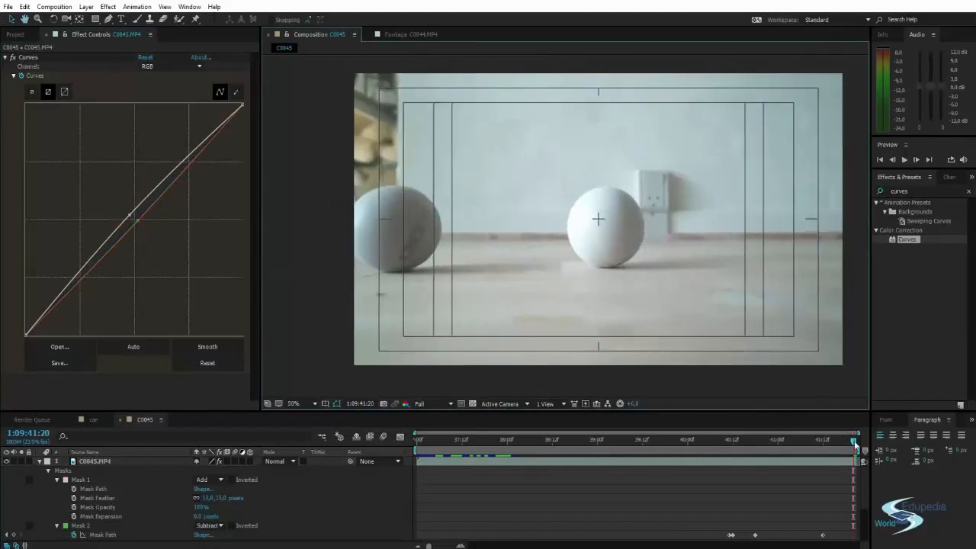
At 1:09:41:03, raise Mask 2's lower points closer to the shadow to keyframe a tighter Mask Path.
{"action": "left_click_drag", "start_coordinate": [854, 443], "coordinate": [739, 461]}
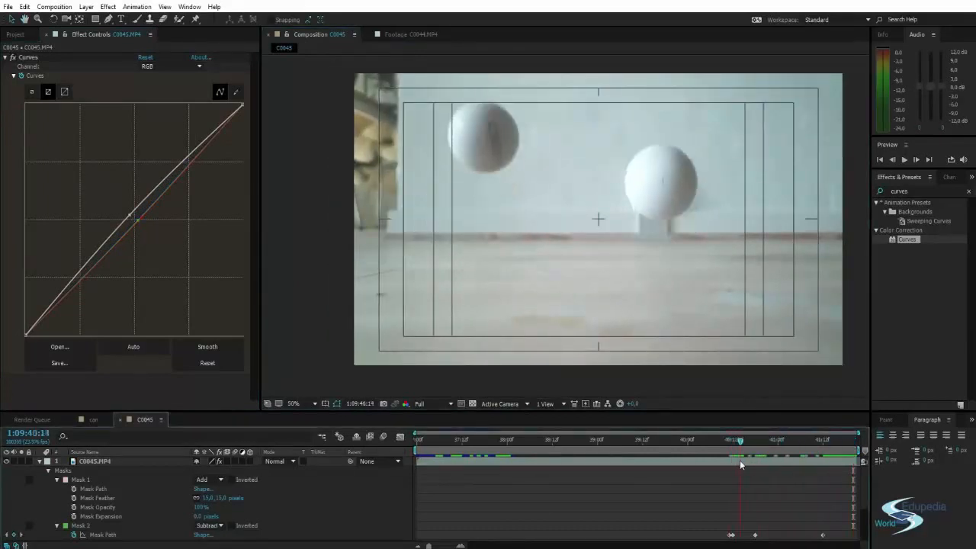
{"action": "key", "text": "space"}
{"action": "left_click", "coordinate": [585, 266]}
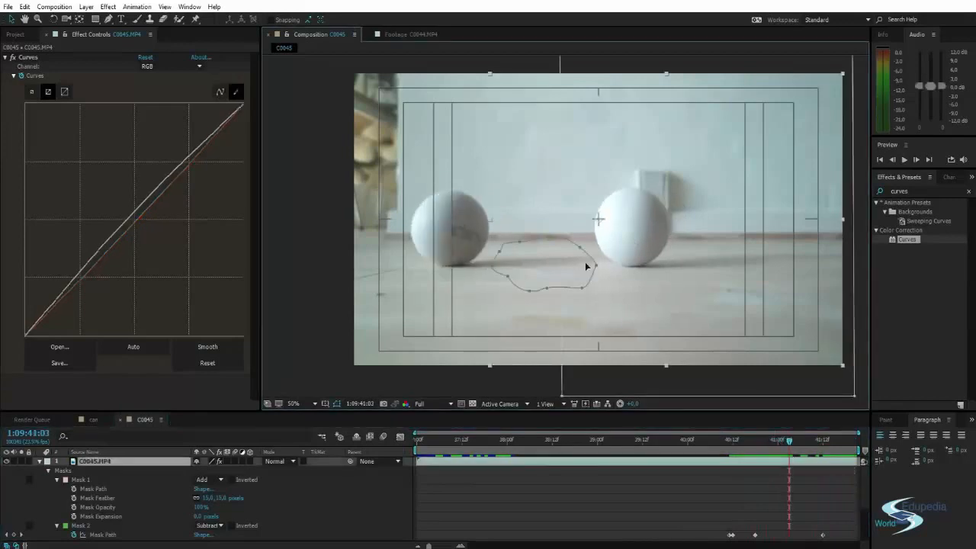
{"action": "left_click_drag", "start_coordinate": [582, 291], "coordinate": [518, 283]}
{"action": "key", "text": "space"}
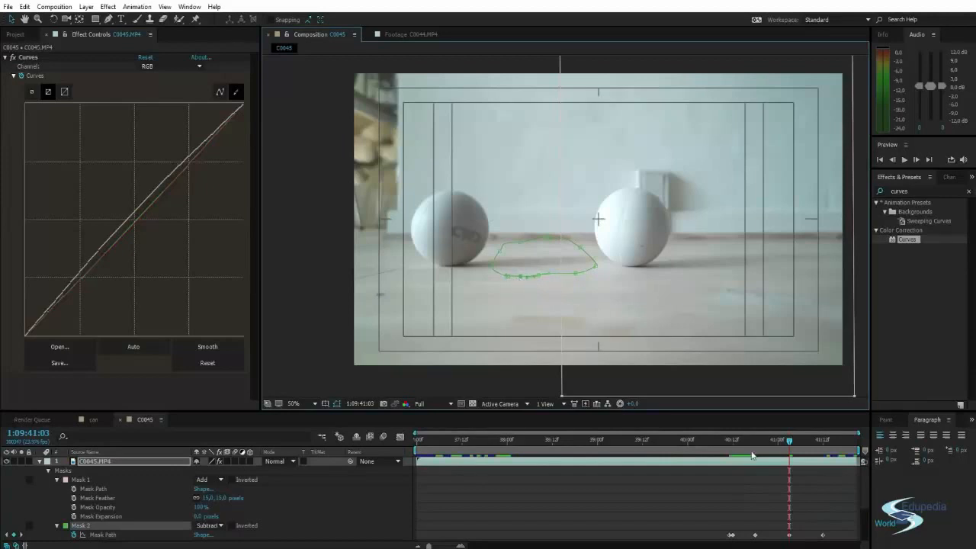
With Mask 2 selected at 1:09:41:13, set its Mask Feather to 10 pixels and preview the deselected composite.
{"action": "left_click", "coordinate": [84, 526]}
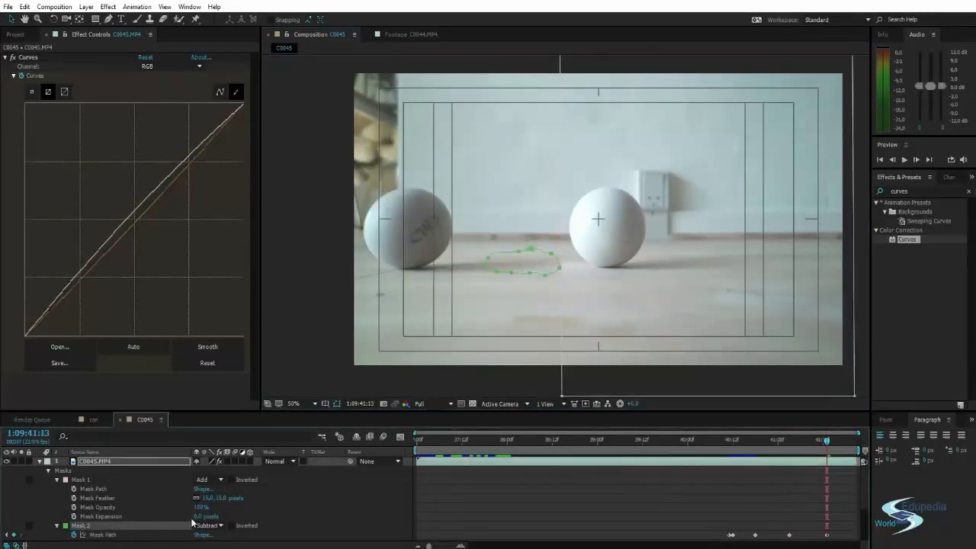
{"action": "scroll", "coordinate": [195, 523], "scroll_direction": "down", "scroll_amount": 1}
{"action": "left_click", "coordinate": [204, 517]}
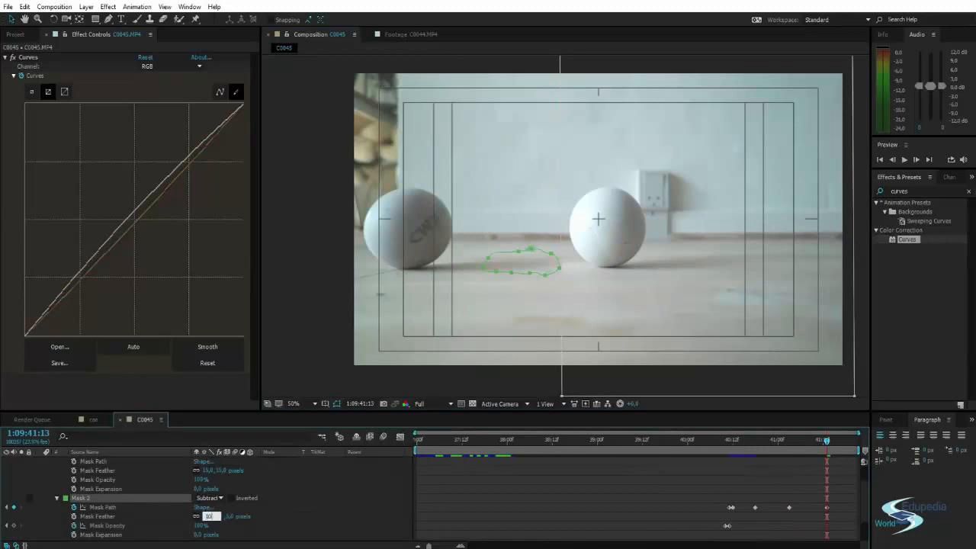
{"action": "type", "text": "10"}
{"action": "key", "text": "Return"}
{"action": "left_click_drag", "start_coordinate": [855, 354], "coordinate": [861, 348]}
{"action": "key", "text": "space"}
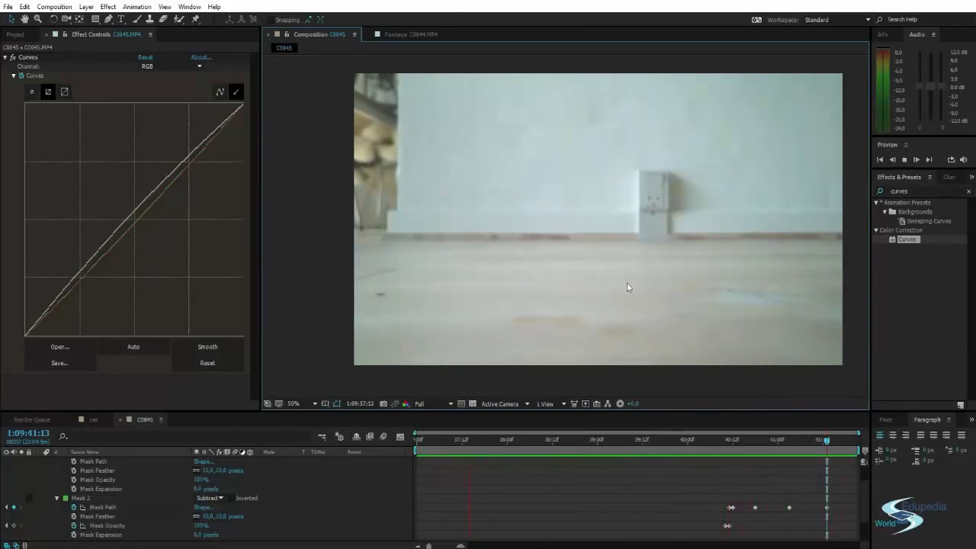
At 1:09:40:18, reshape Mask 2's upper-right points and handles to follow the lower-left edge of the right ball.
{"action": "mouse_move", "coordinate": [755, 441]}
{"action": "left_mouse_down"}
{"action": "mouse_move", "coordinate": [719, 449]}
{"action": "mouse_move", "coordinate": [753, 458]}
{"action": "left_mouse_up"}
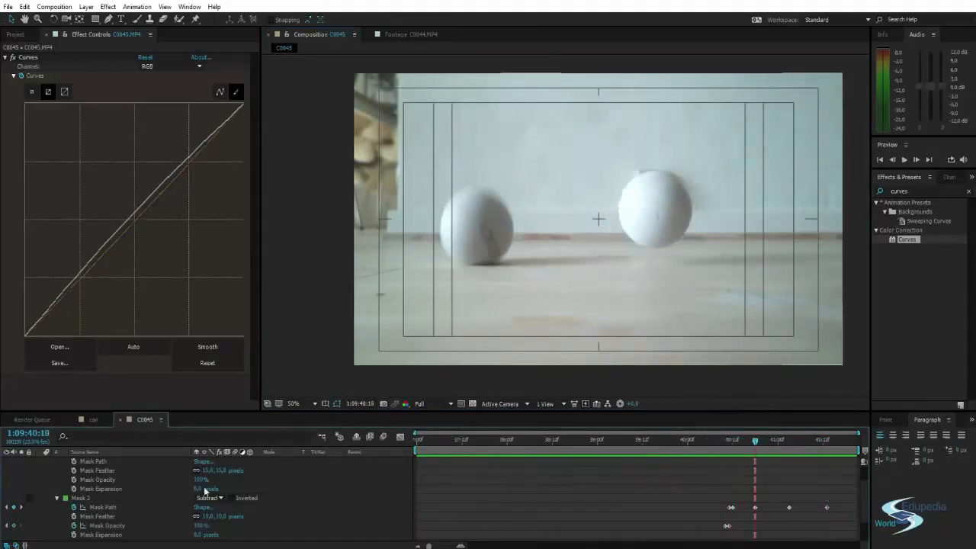
{"action": "left_click", "coordinate": [141, 500]}
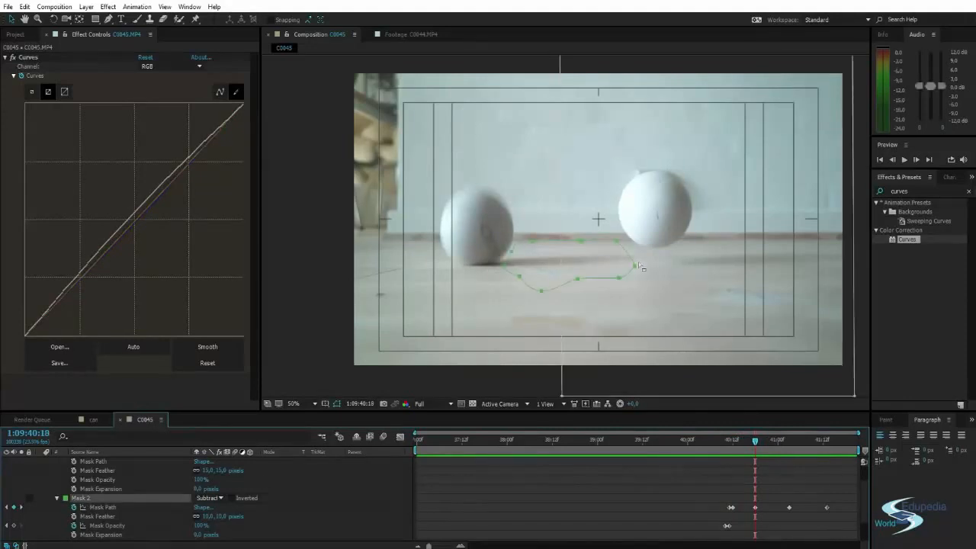
{"action": "left_click_drag", "start_coordinate": [641, 267], "coordinate": [625, 247]}
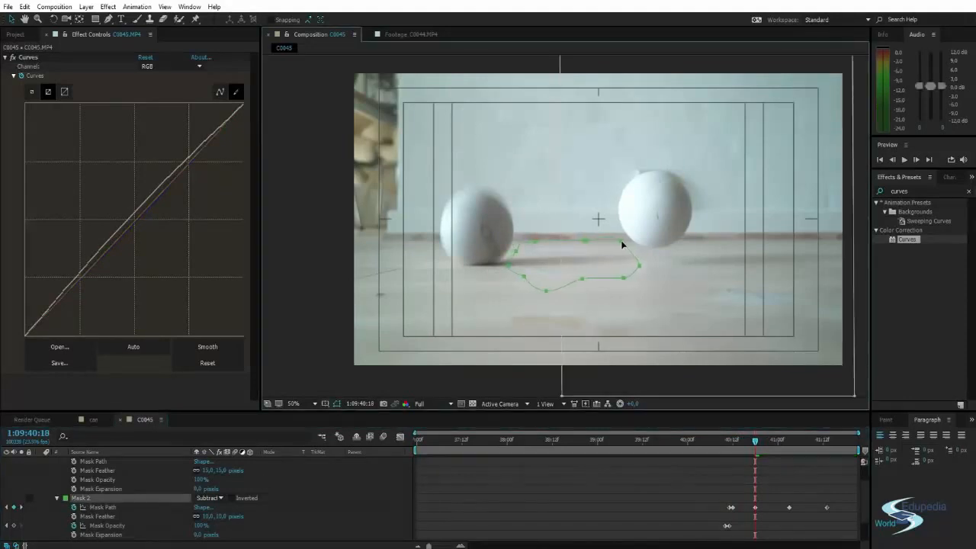
{"action": "left_click_drag", "start_coordinate": [620, 241], "coordinate": [617, 241]}
{"action": "scroll", "coordinate": [614, 241], "scroll_direction": "up", "scroll_amount": 2}
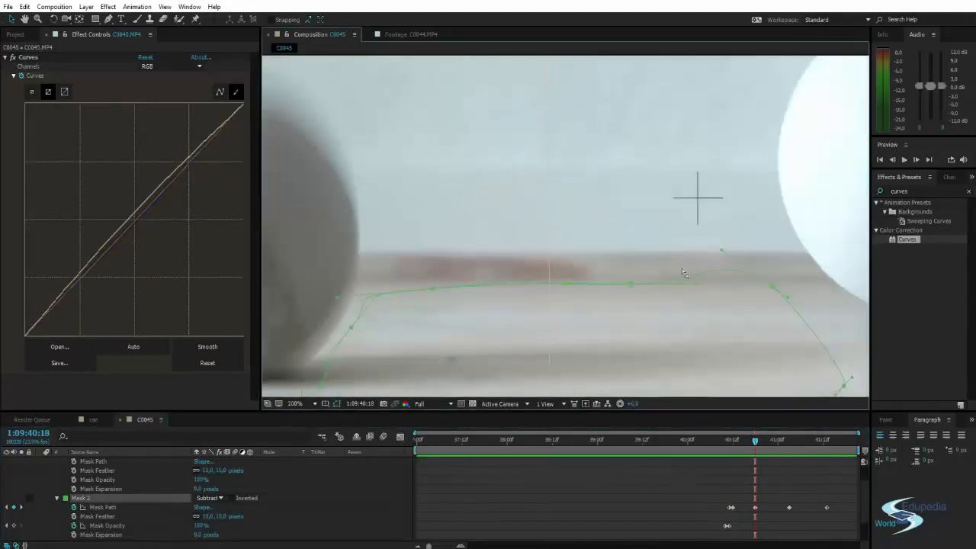
{"action": "left_click_drag", "start_coordinate": [752, 285], "coordinate": [660, 229]}
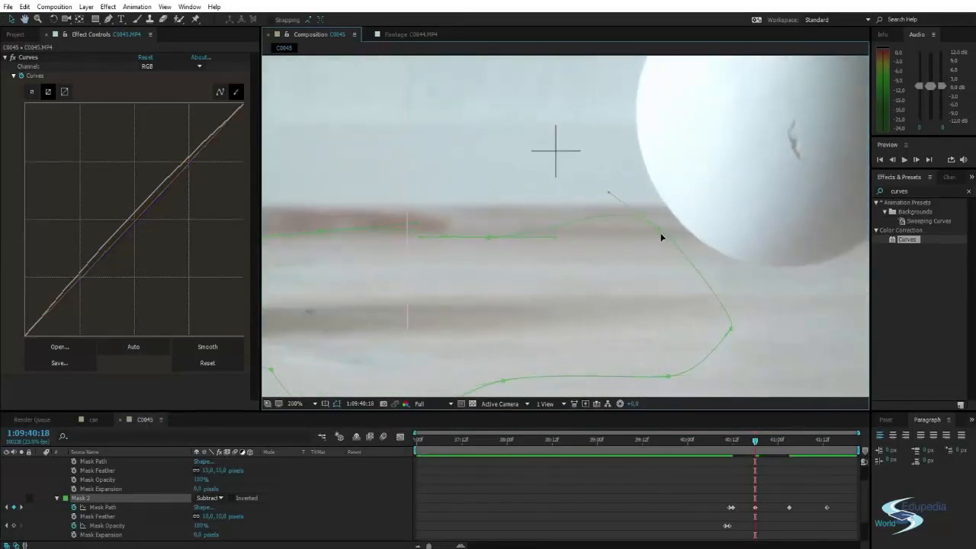
{"action": "left_click_drag", "start_coordinate": [670, 229], "coordinate": [676, 219]}
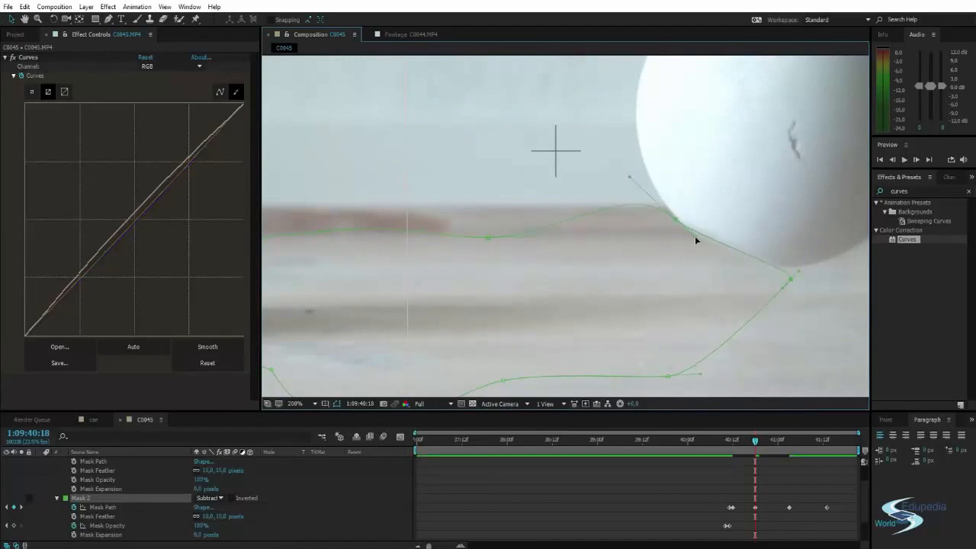
{"action": "left_click_drag", "start_coordinate": [785, 288], "coordinate": [813, 280]}
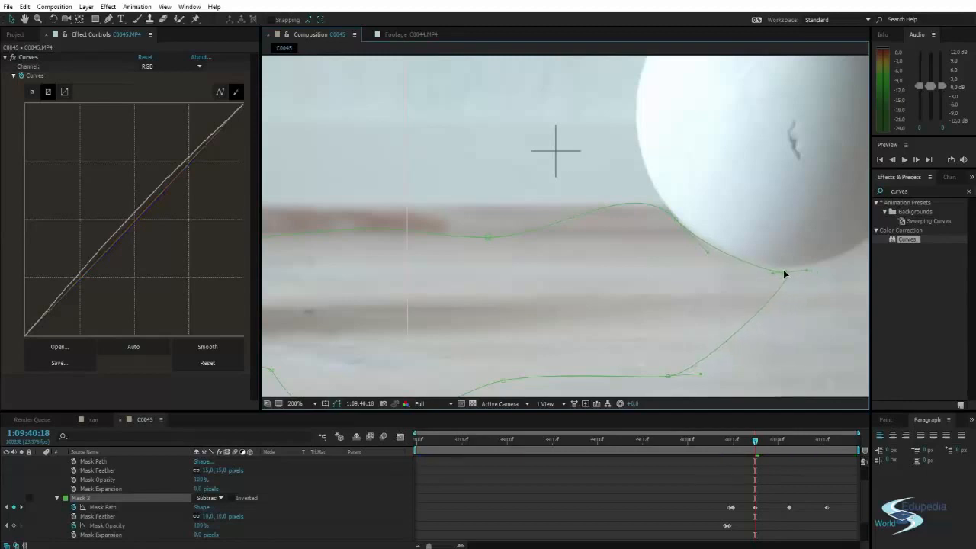
At 1:09:40:19, keyframe Mask 2's path by repositioning it and lowering its rightmost point along the right ball's underside.
{"action": "key", "text": "comma"}
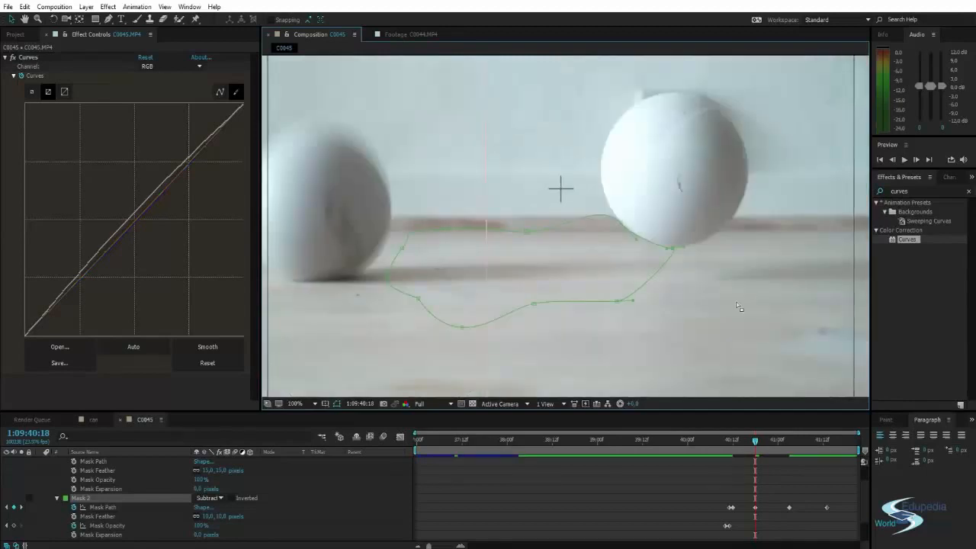
{"action": "key", "text": "Page_Down"}
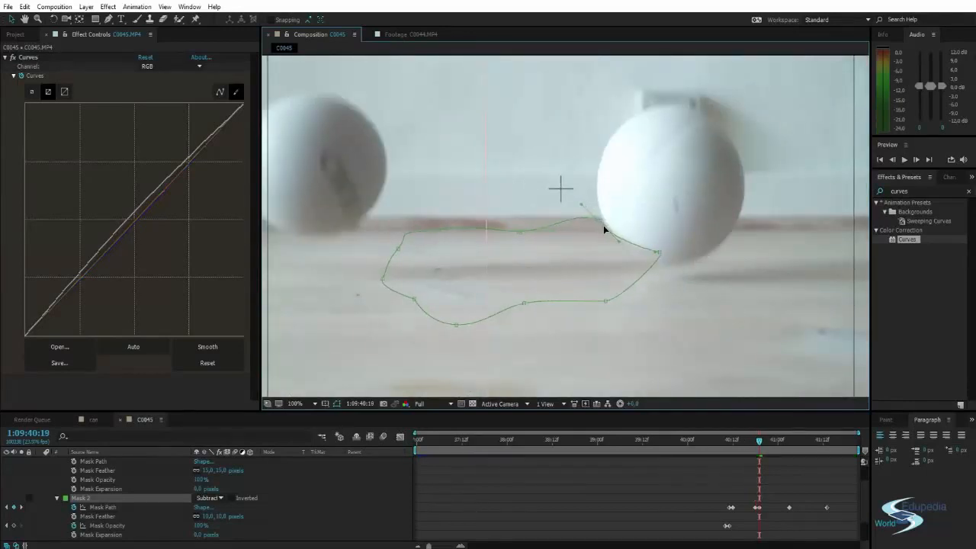
{"action": "left_click_drag", "start_coordinate": [659, 252], "coordinate": [660, 268]}
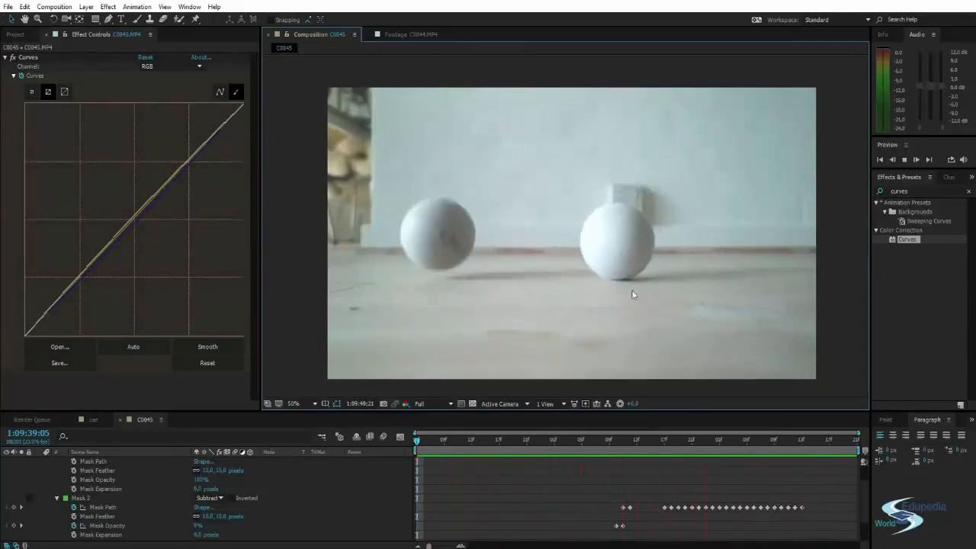
Preview the composite from 1:09:39:07 with the mask deselected, and scrub to 1:09:41:12 to check the restored shadow.
{"action": "left_click", "coordinate": [83, 501]}
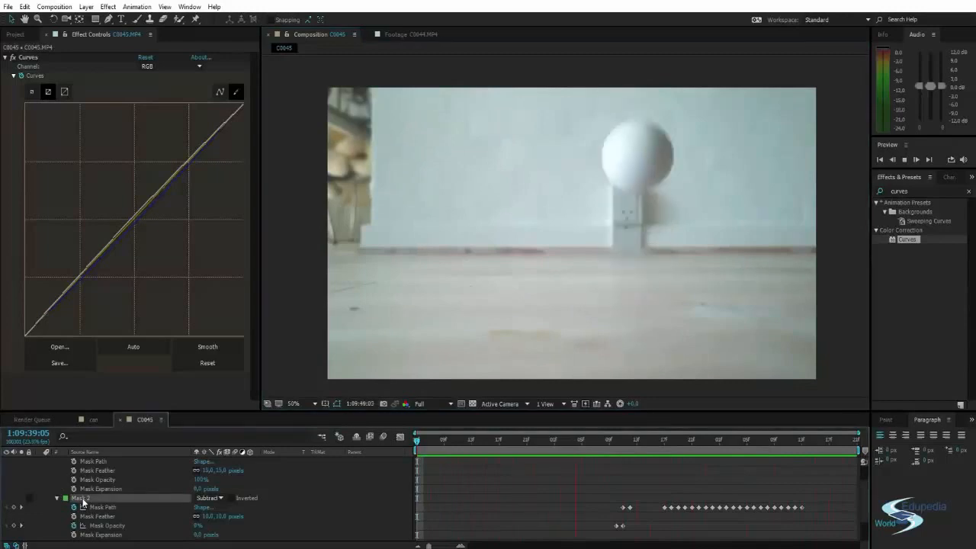
{"action": "left_click_drag", "start_coordinate": [636, 444], "coordinate": [431, 457]}
{"action": "left_click", "coordinate": [286, 335]}
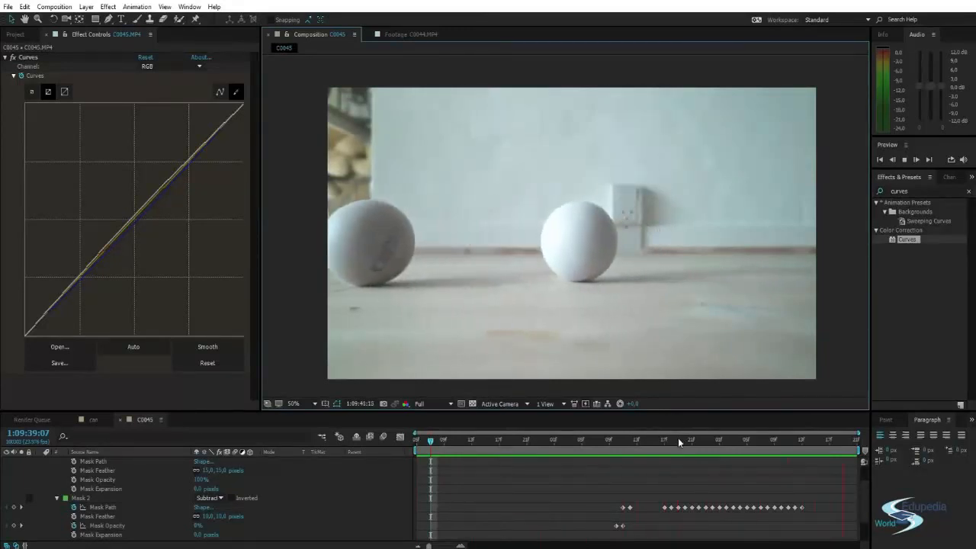
{"action": "left_click_drag", "start_coordinate": [678, 440], "coordinate": [469, 445]}
{"action": "left_click_drag", "start_coordinate": [599, 455], "coordinate": [797, 454]}
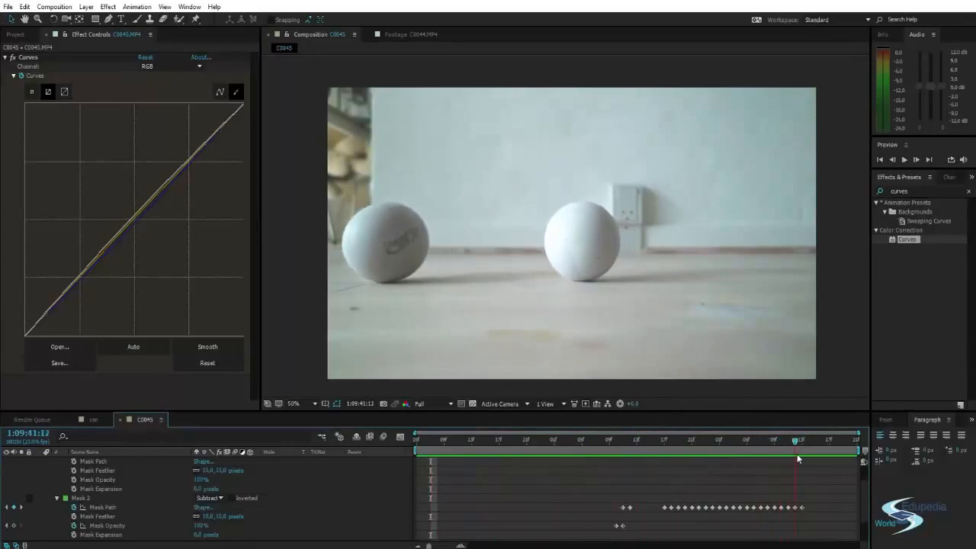